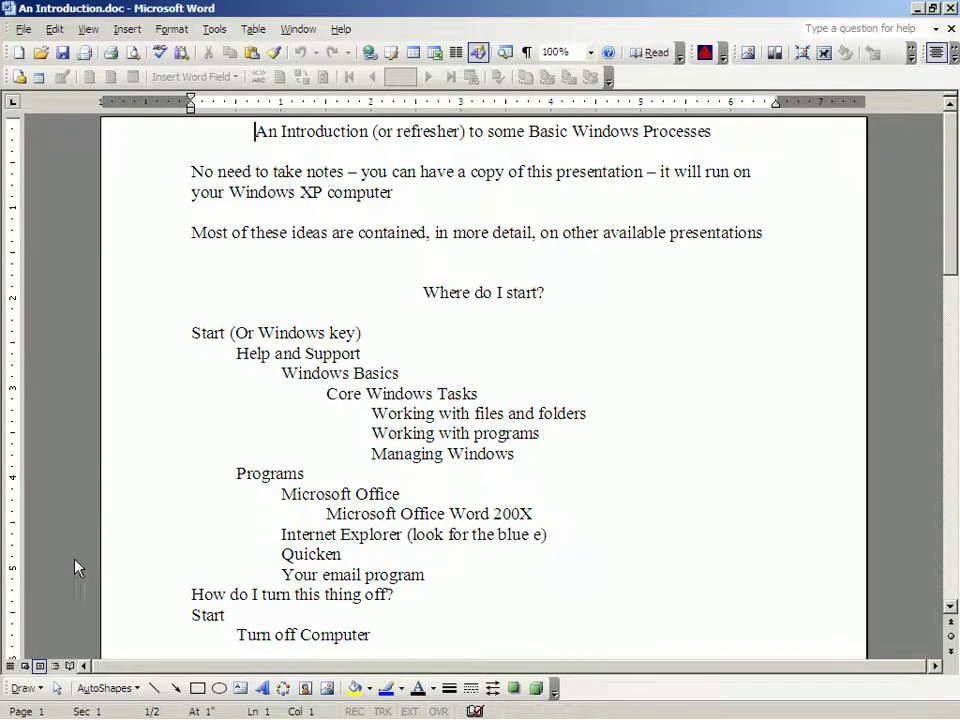
- Open Windows Help and Support and bring up the Working with files and folders topics under Windows basics, Core Windows tasks
mouse_move(40, 716)
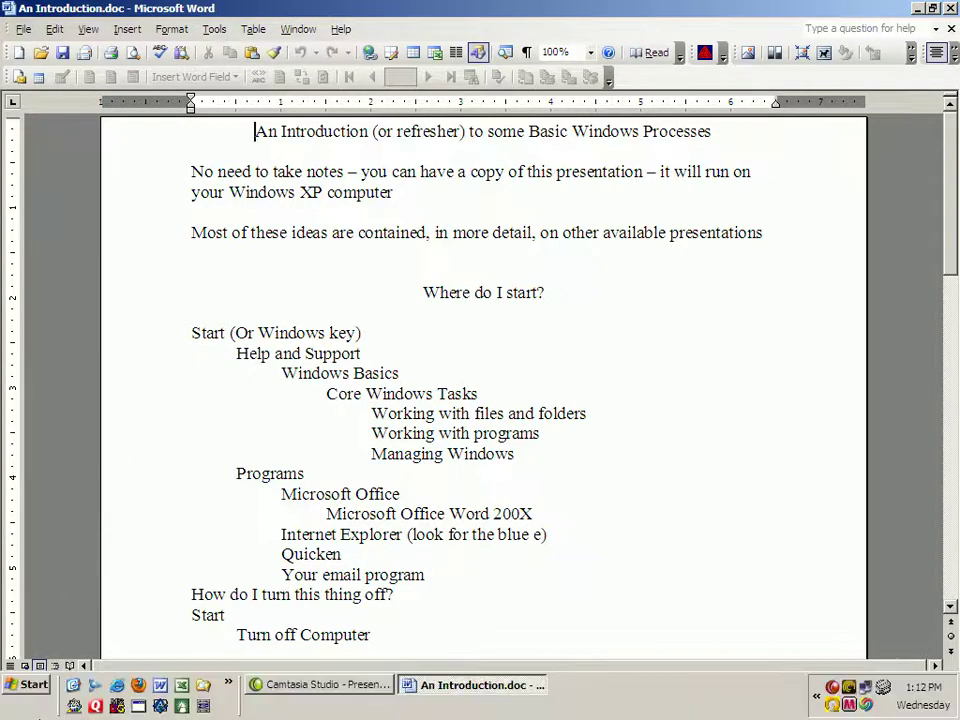
left_click(29, 697)
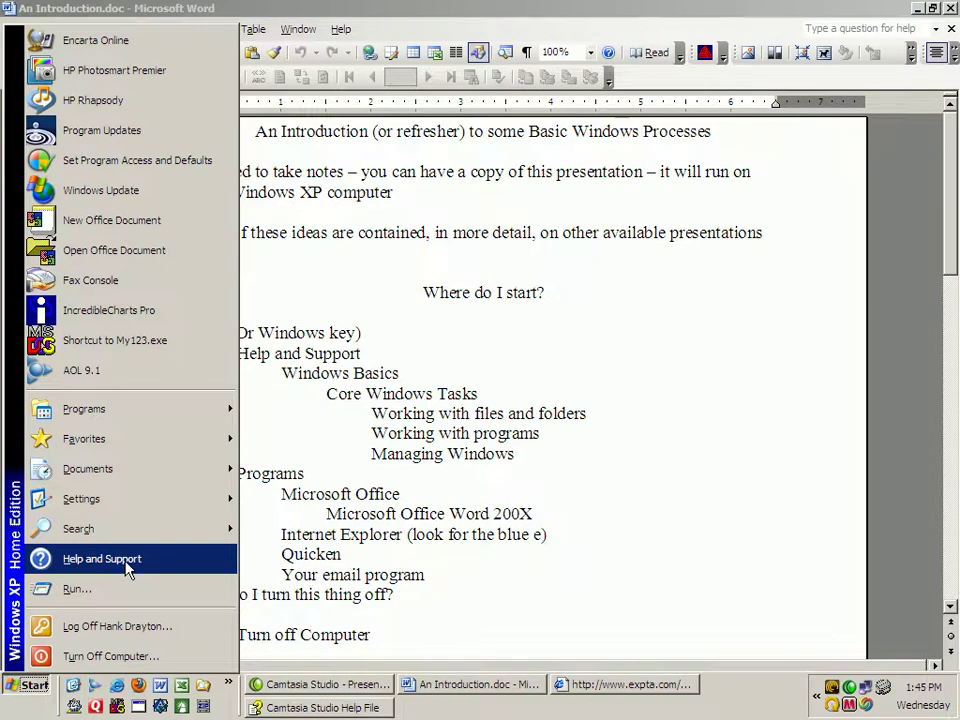
left_click(127, 563)
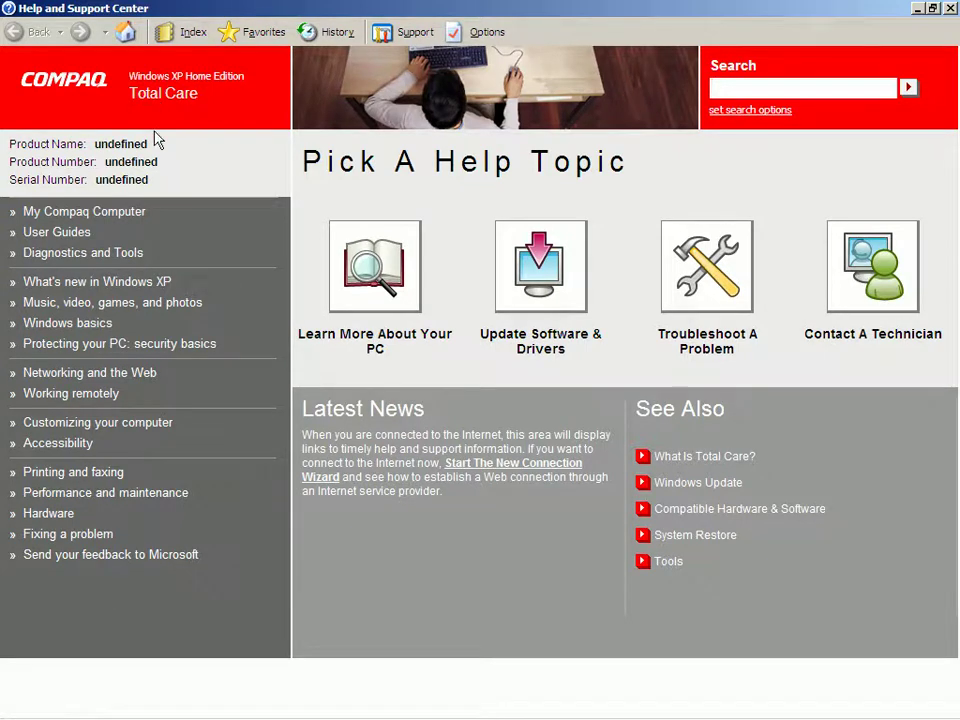
left_click(100, 333)
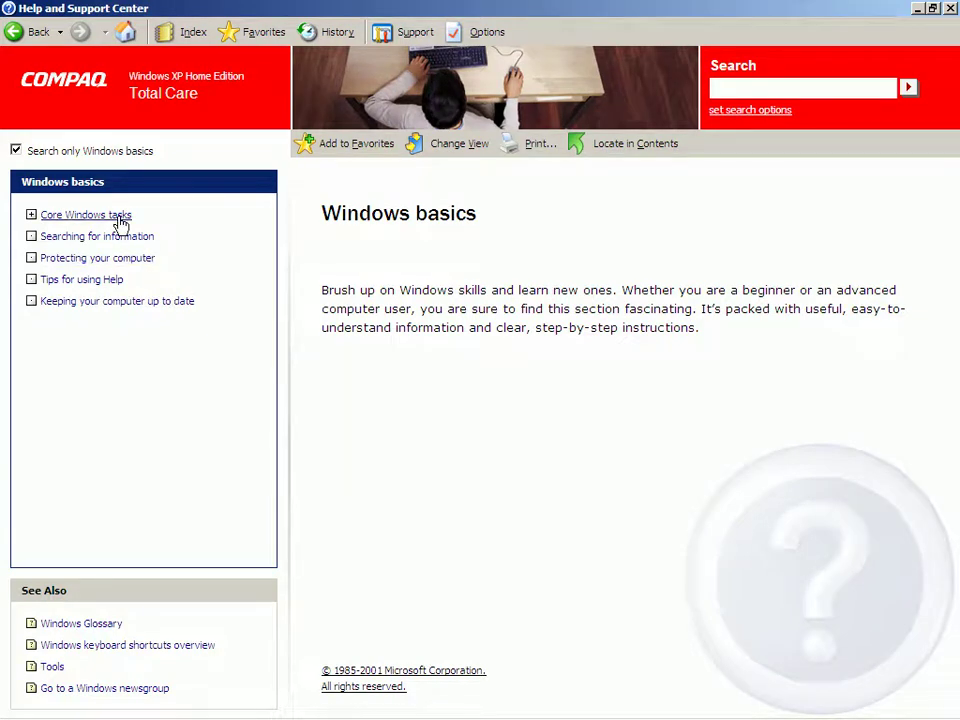
left_click(31, 215)
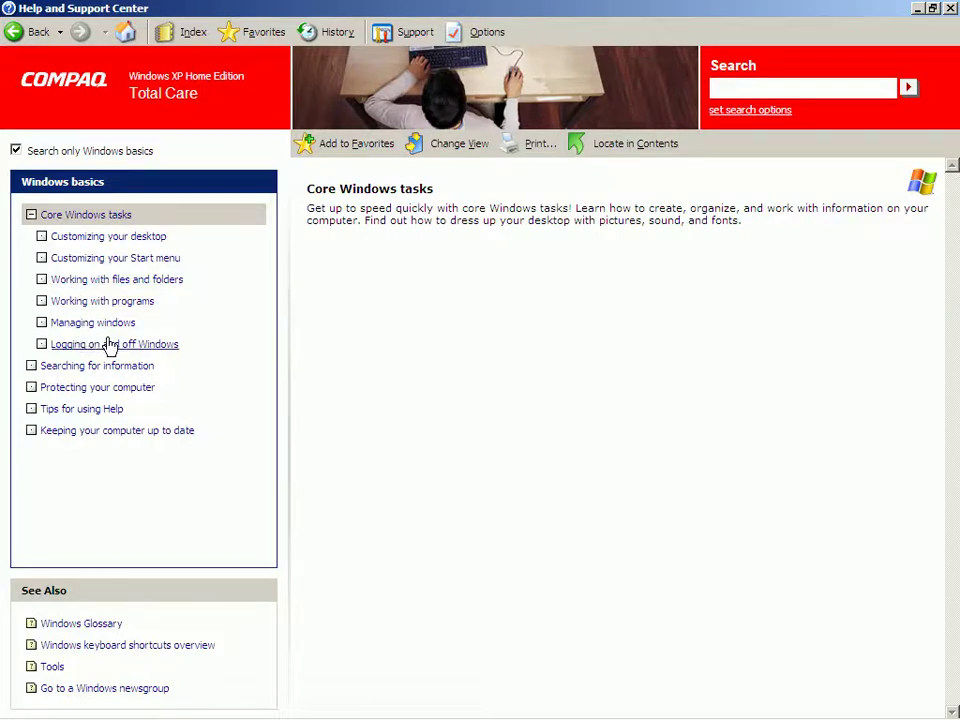
left_click(78, 282)
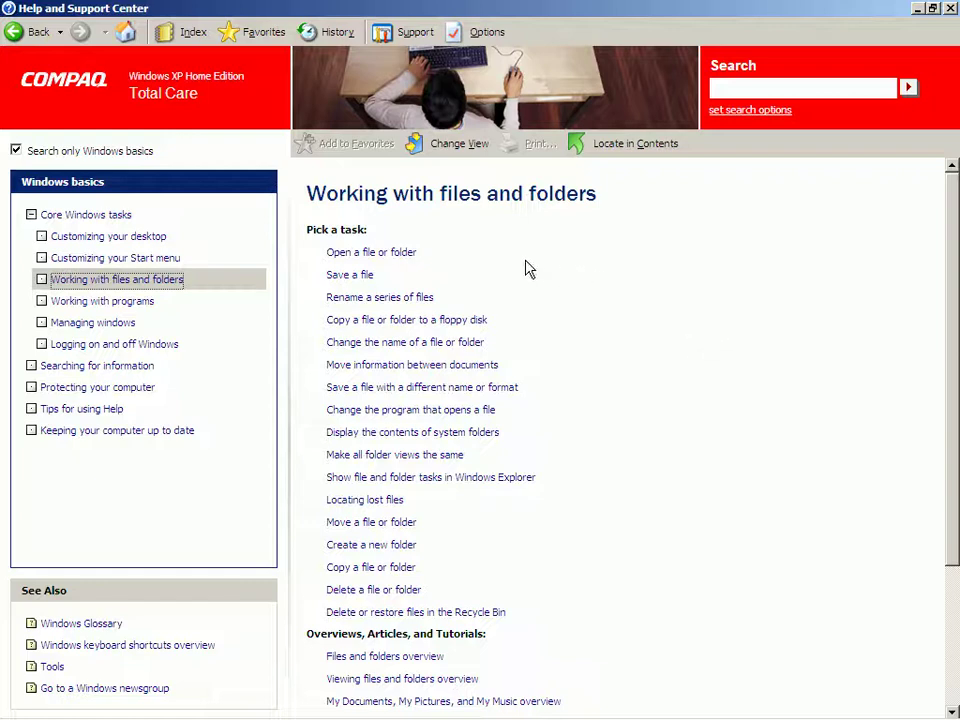
- View the help instructions for opening a file or folder and open the My Documents folder from them, moving its window below the instructions
left_click(394, 255)
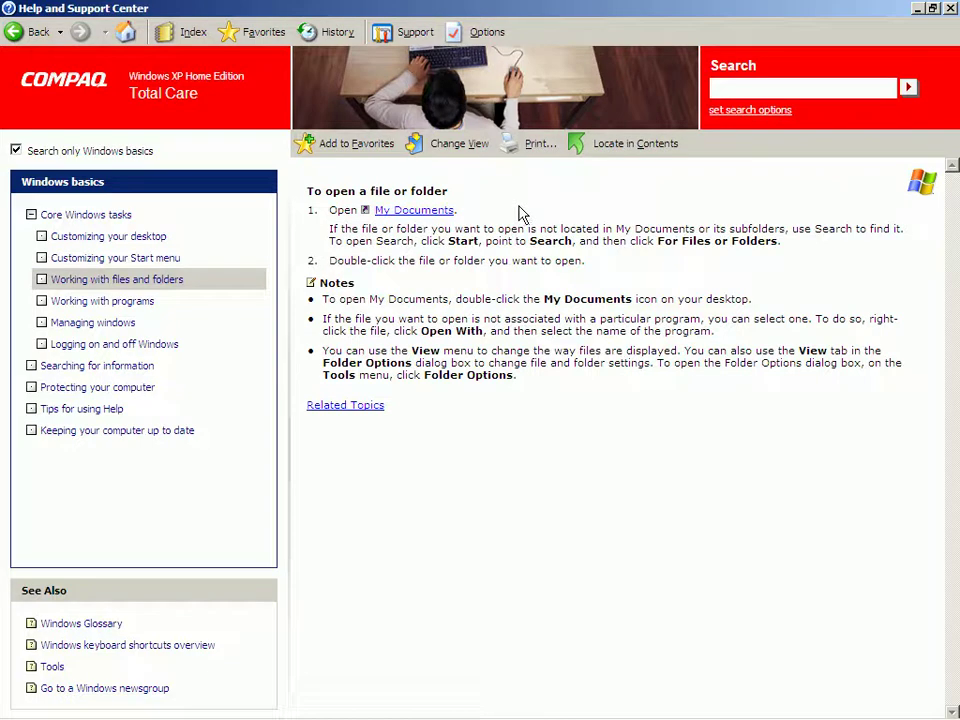
left_click(428, 212)
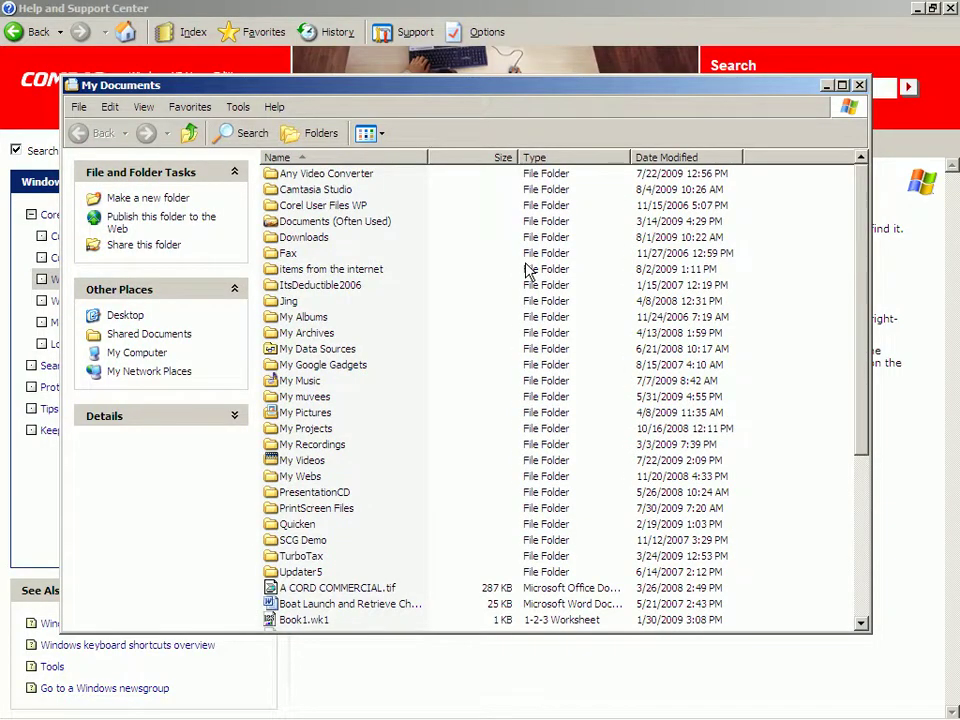
left_click_drag(506, 90, 503, 515)
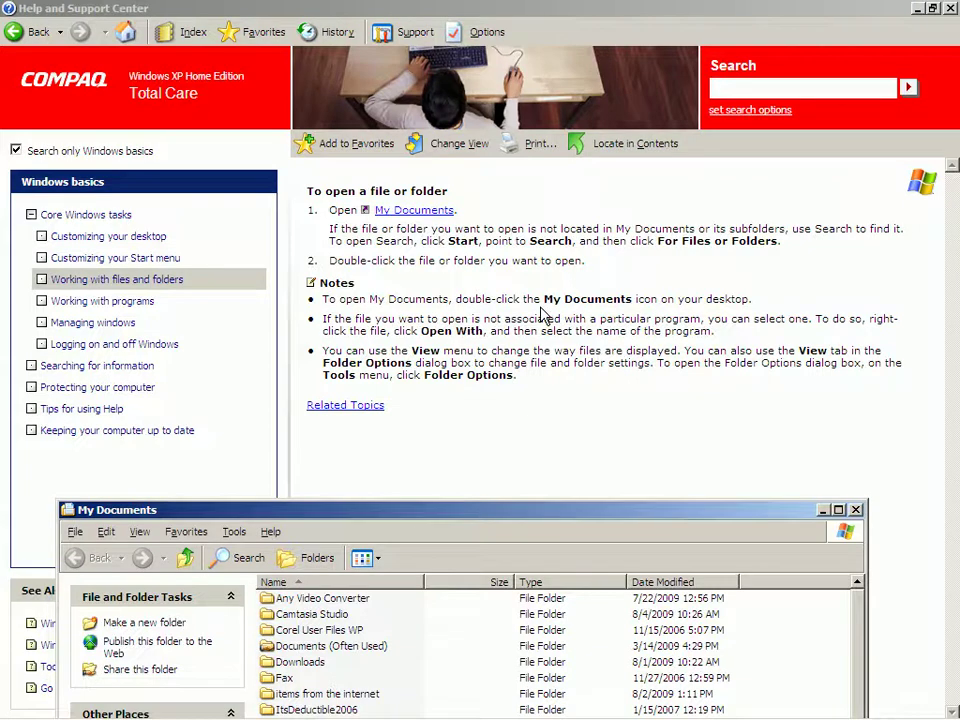
left_click(481, 421)
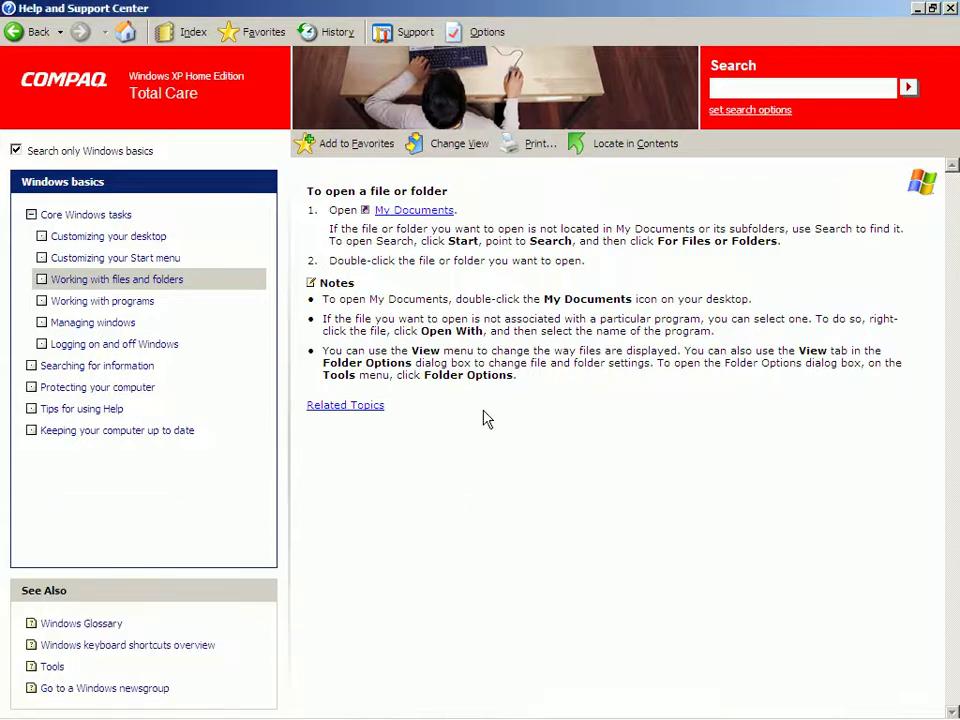
- From Working with files and folders, launch Practice: Opening and Saving a File with the Microsoft Windows XP Home Edition SBSI - Audio syllabus
left_click(94, 283)
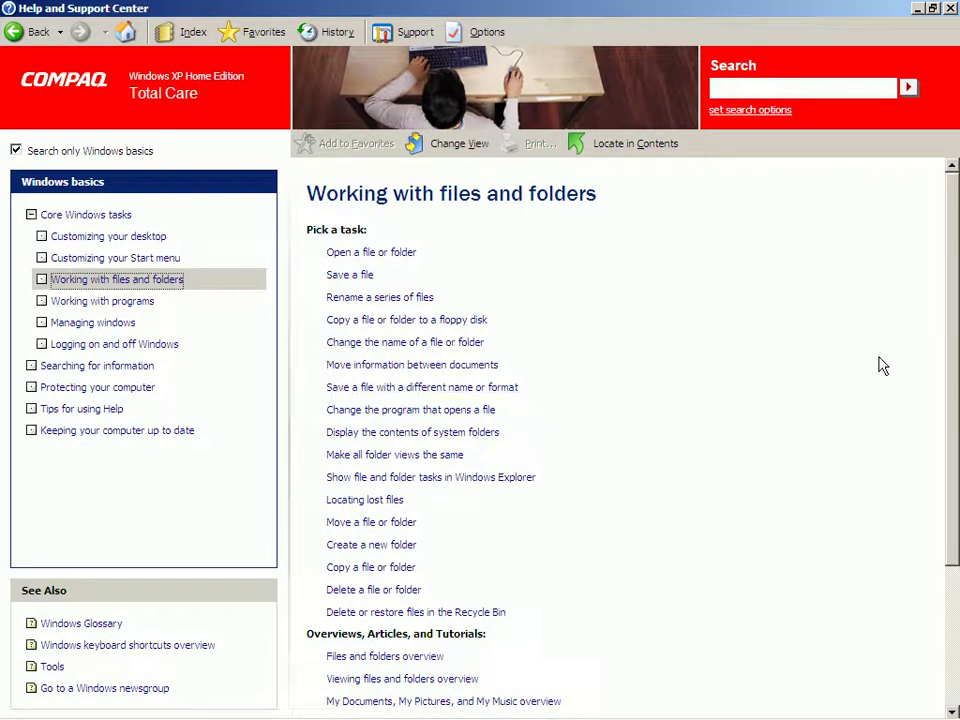
left_click_drag(956, 306, 954, 450)
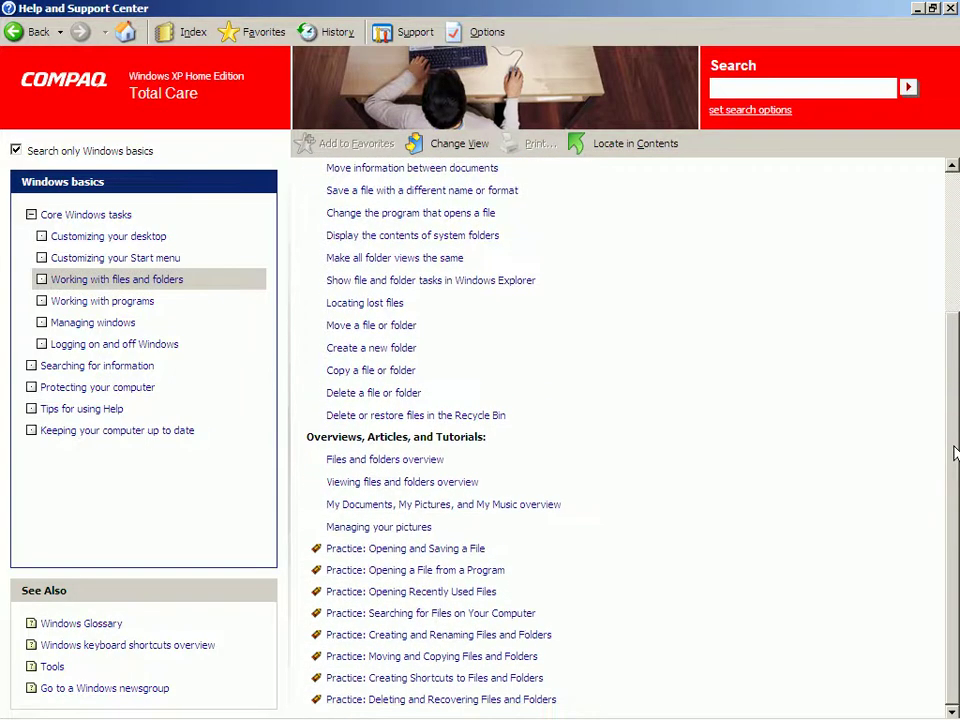
left_click(347, 551)
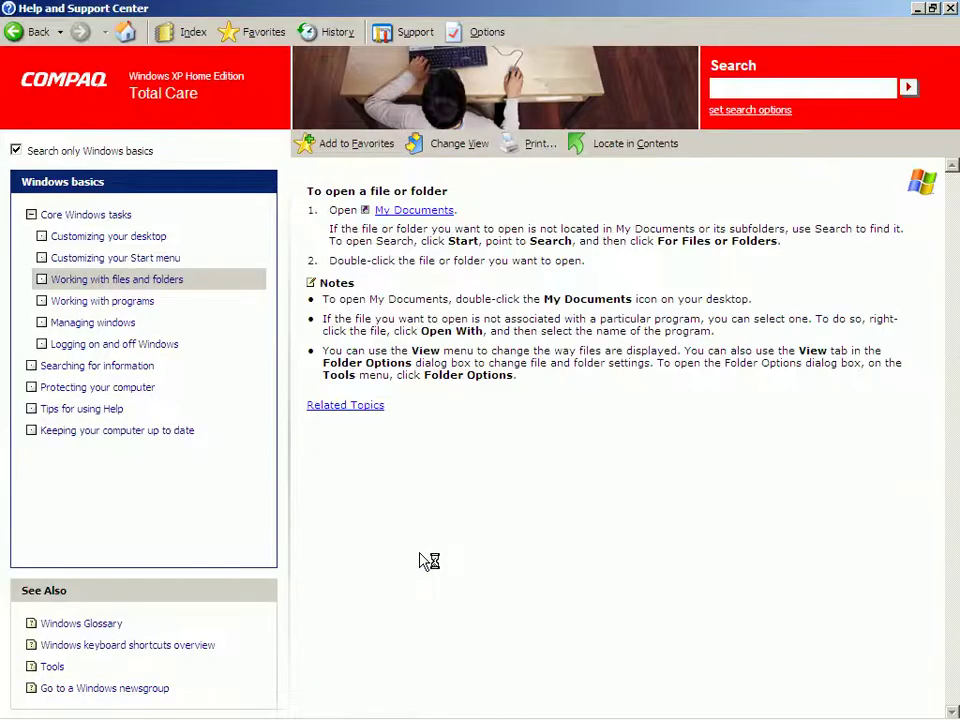
left_click(375, 497)
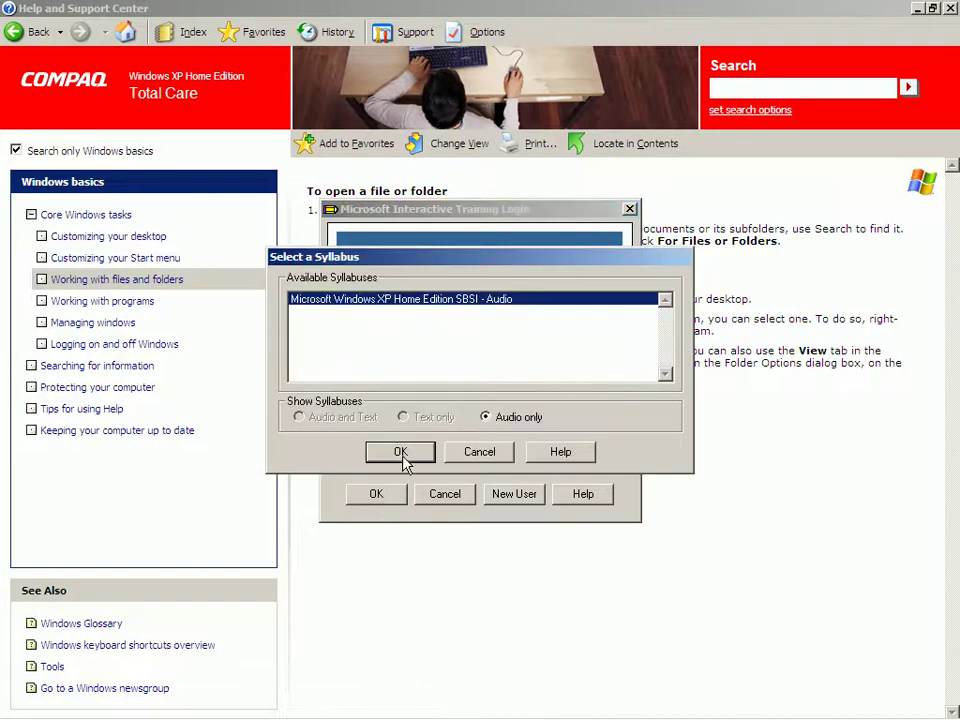
left_click(400, 453)
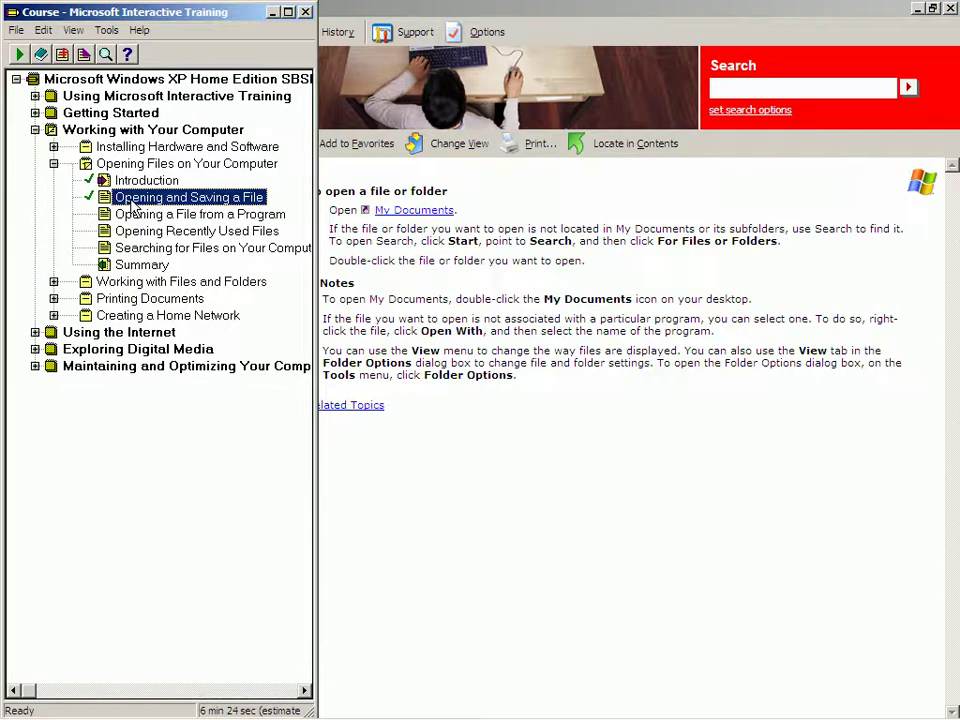
- Run the Opening and Saving a File lesson, open My Documents in its simulated desktop, and close the training course
double_click(199, 202)
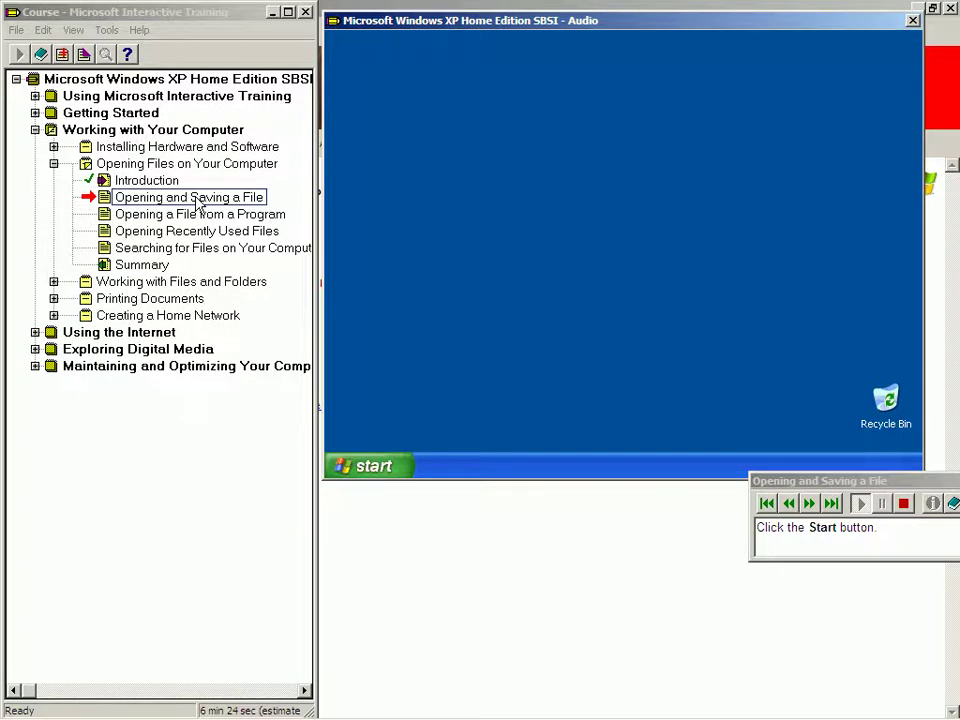
left_click(799, 540)
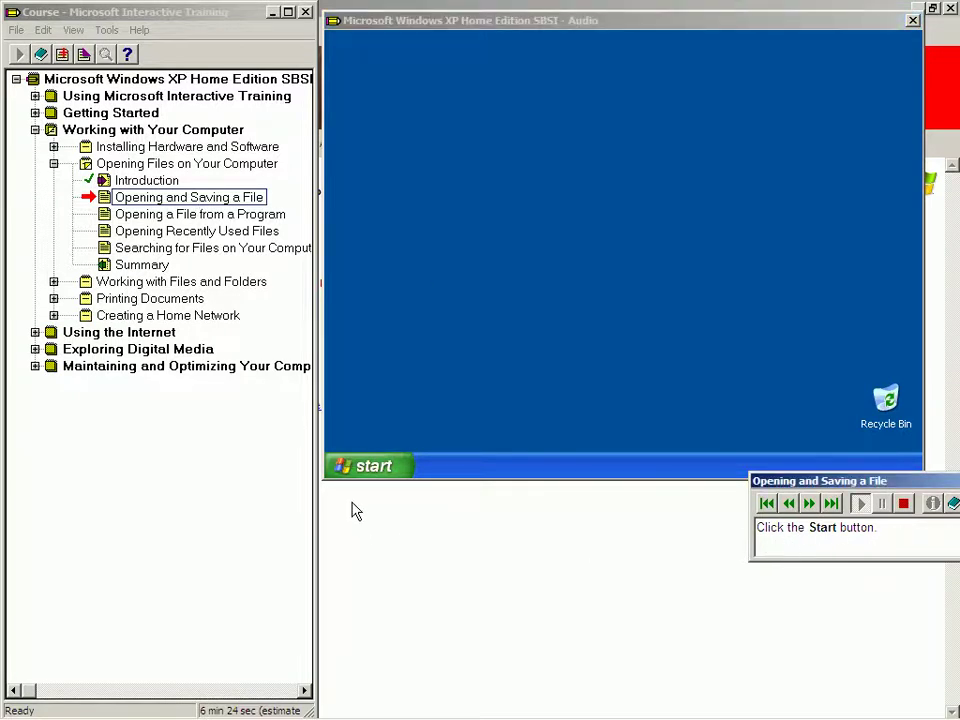
left_click(368, 476)
left_click(368, 476)
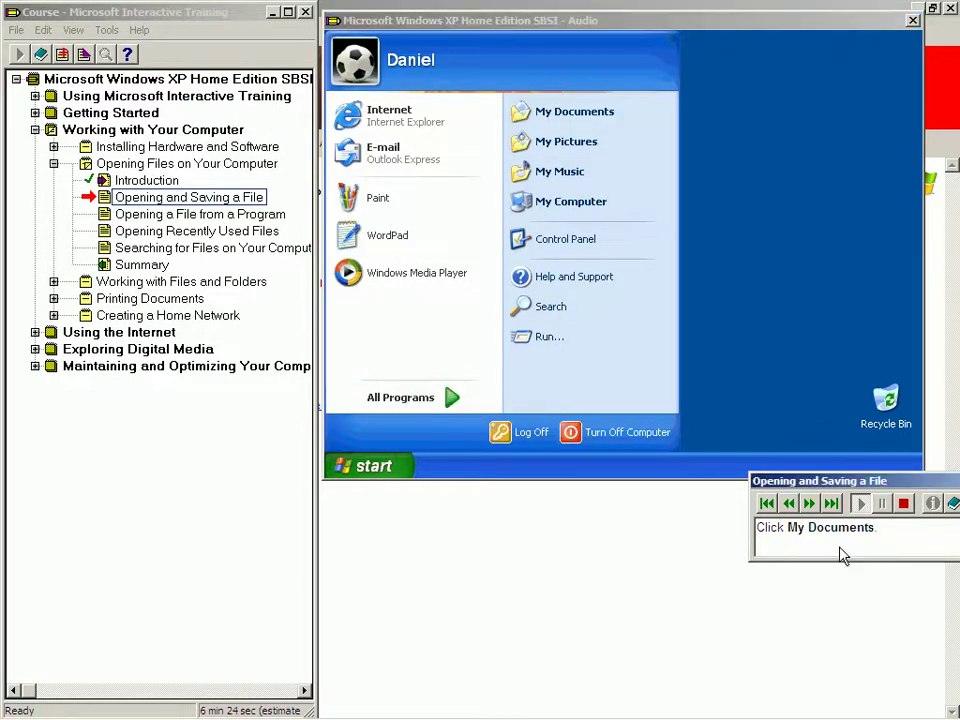
left_click(575, 116)
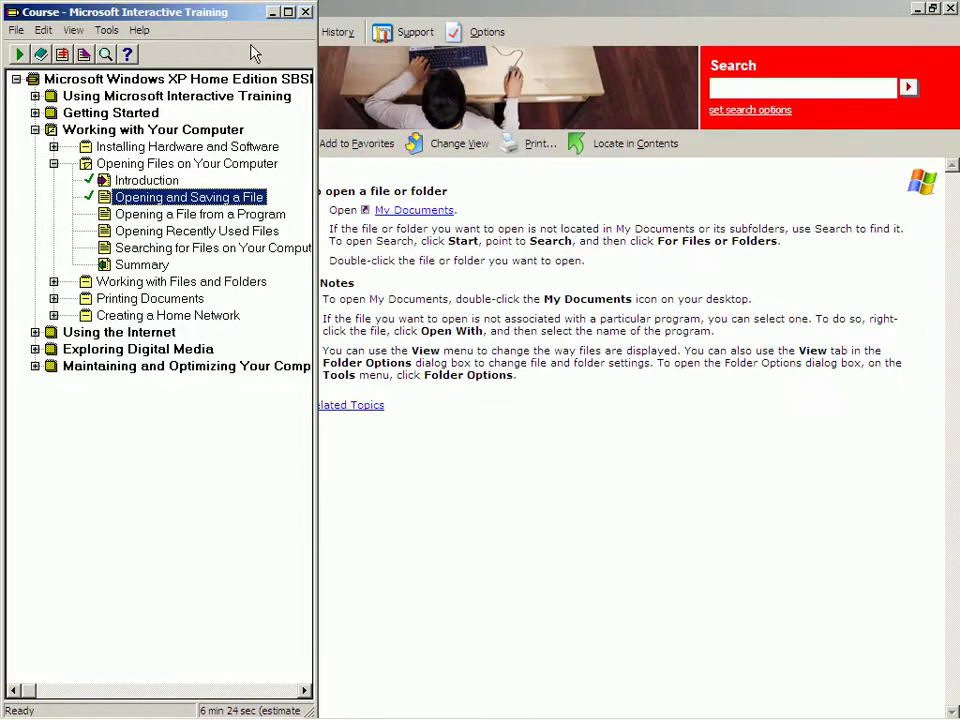
left_click(305, 13)
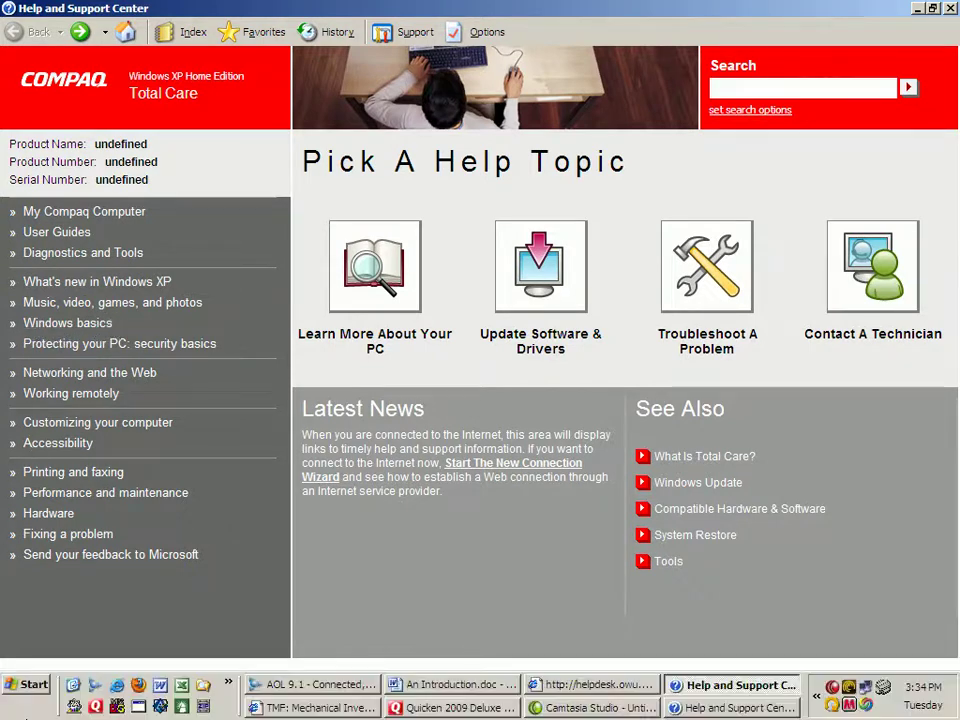
- Open Windows Help and Support again
left_click(34, 686)
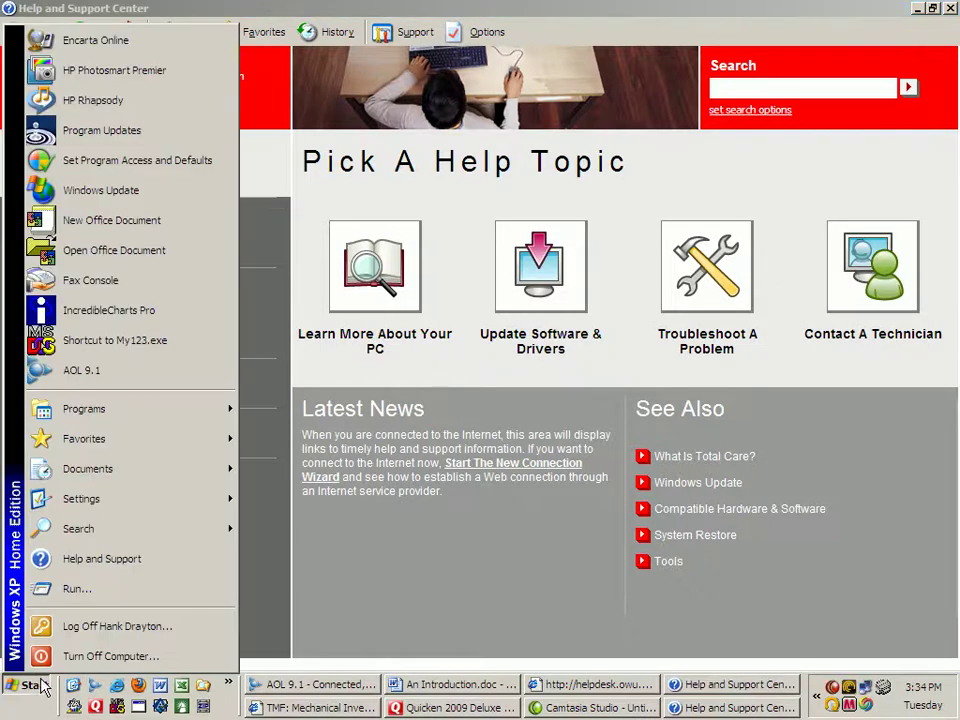
left_click(95, 560)
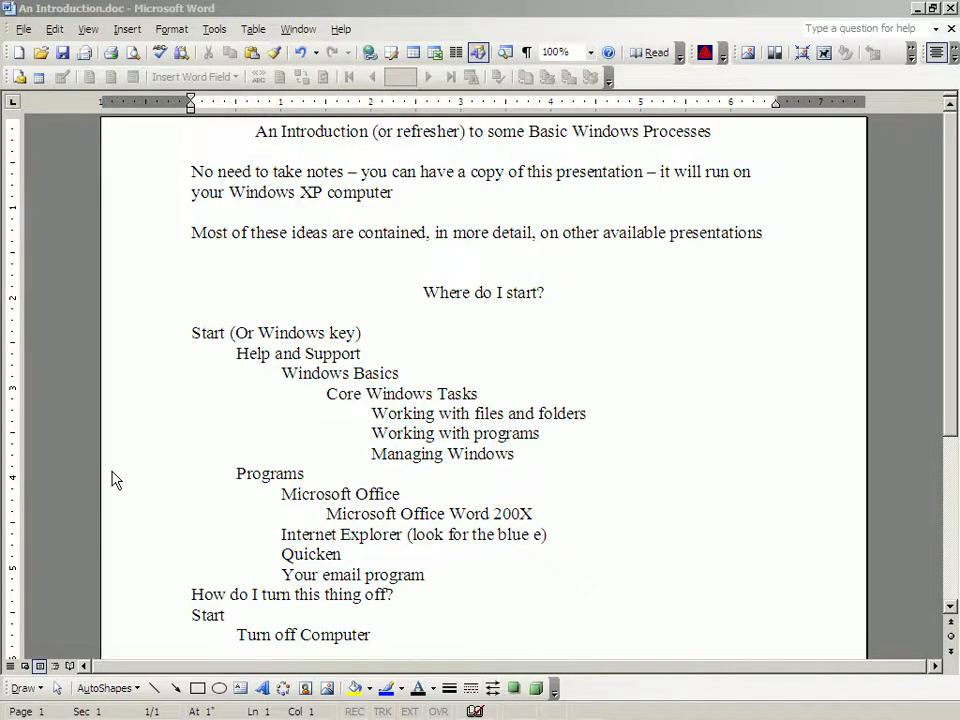
- Launch Microsoft Office Word 2003 from the Microsoft Office group of the installed programs
scroll(186, 345, "down", 2)
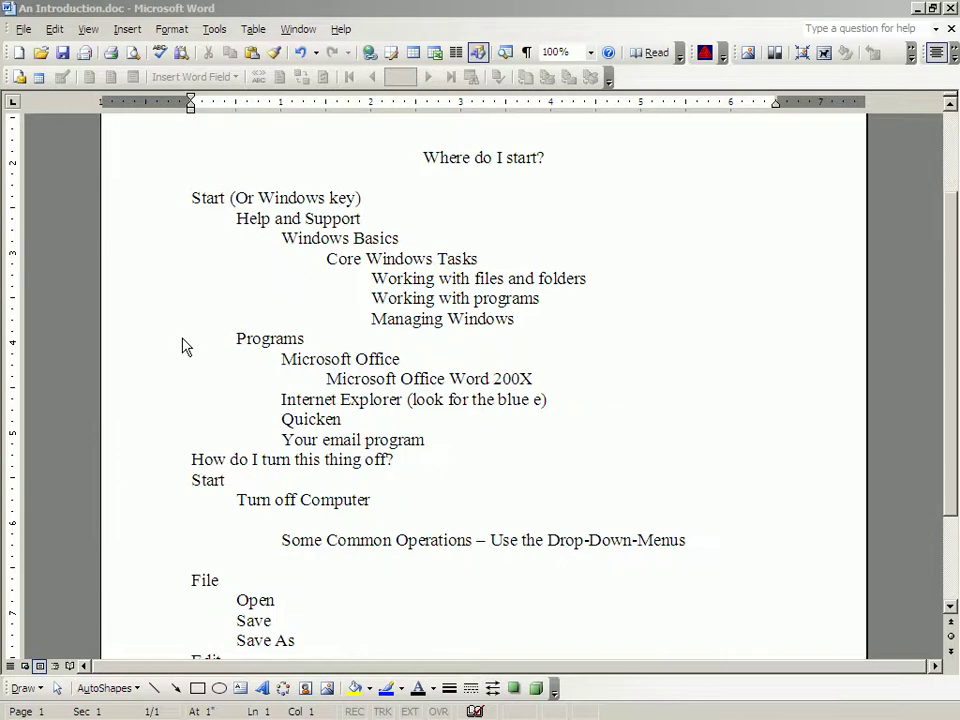
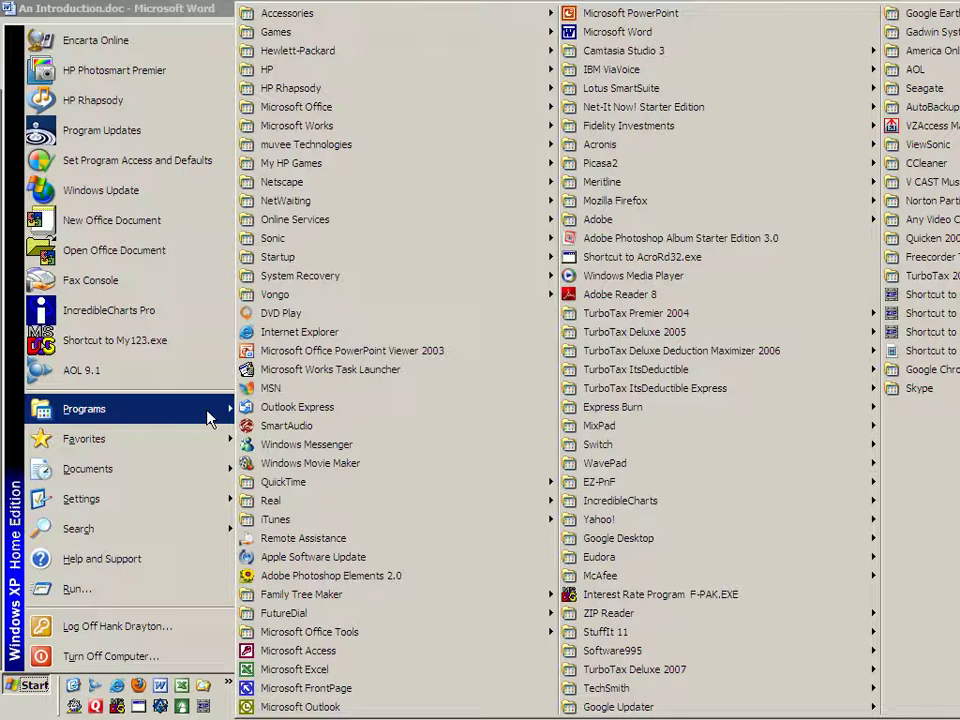
key("super")
key("super")
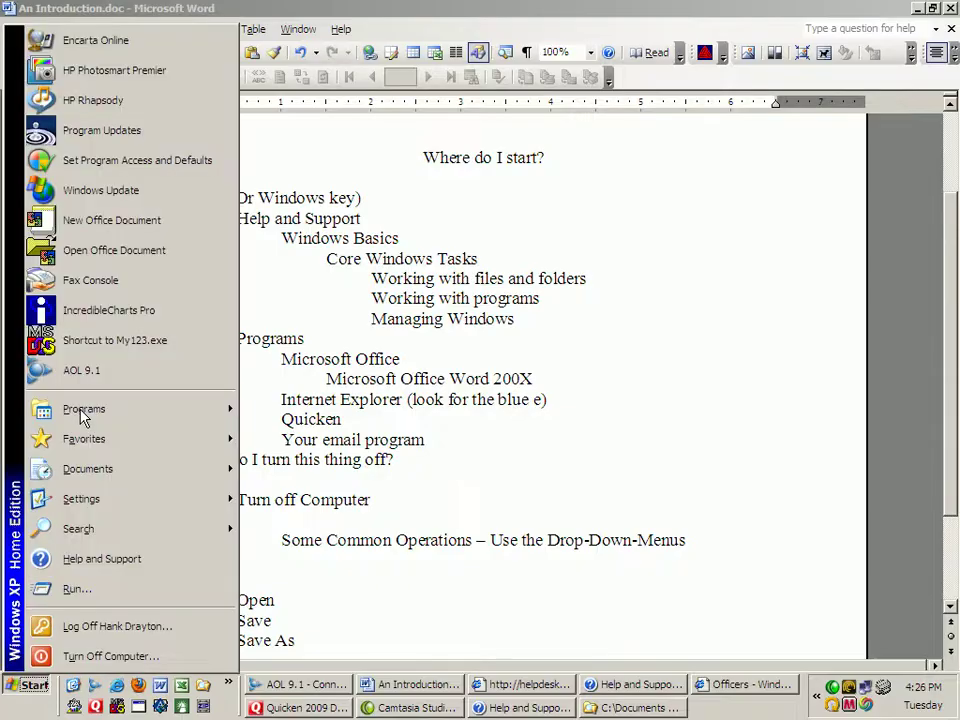
mouse_move(83, 418)
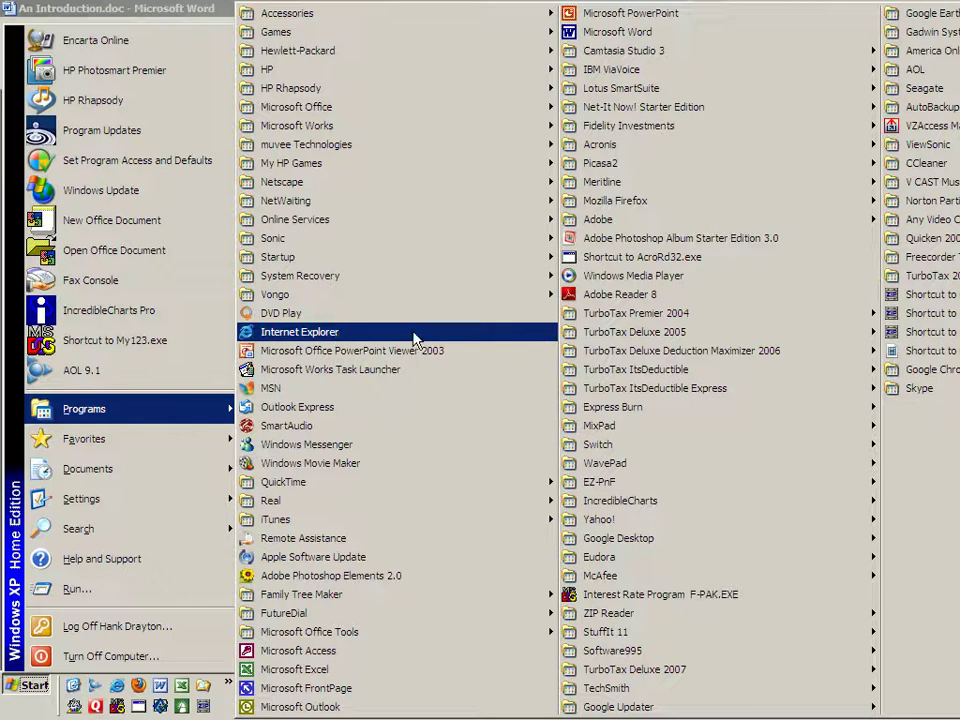
mouse_move(350, 113)
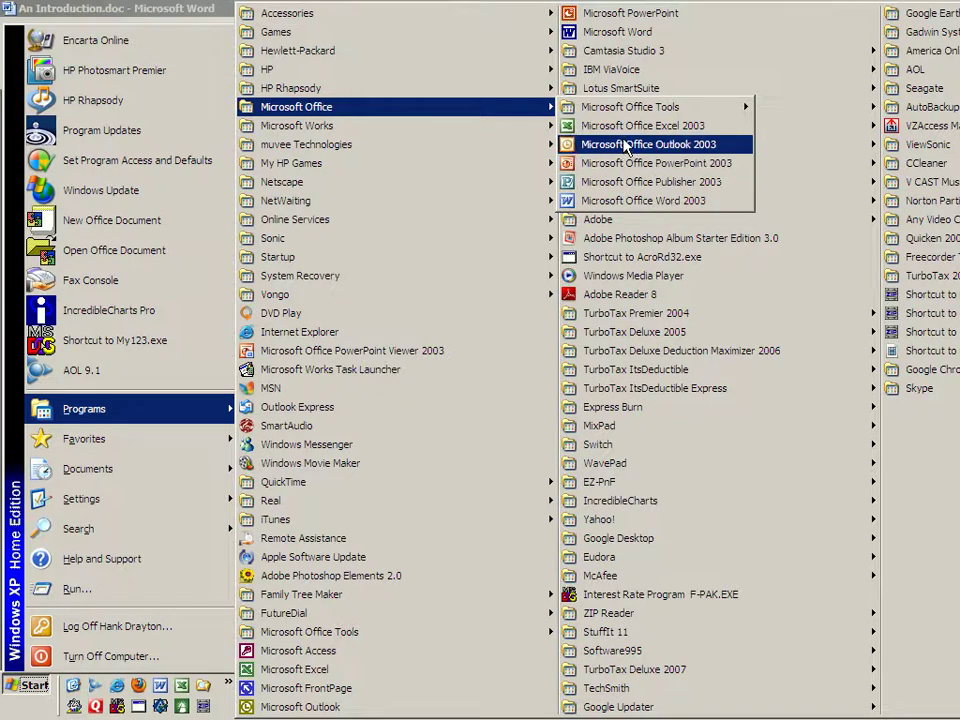
left_click(617, 201)
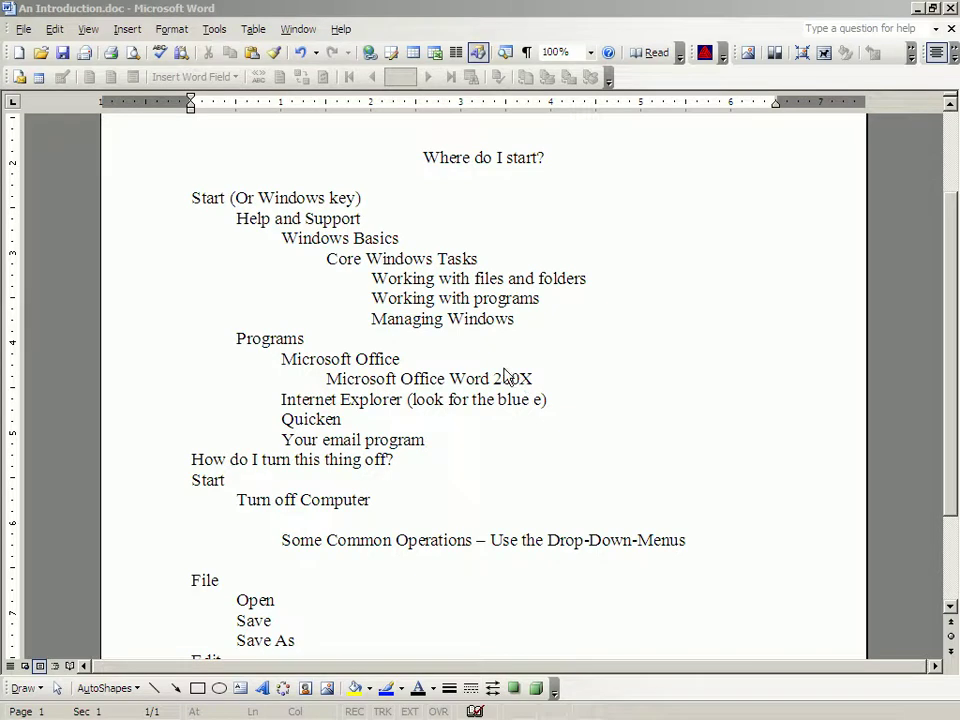
- Return to the An Introduction.doc outline and launch Internet Explorer from the installed programs
left_click(176, 12)
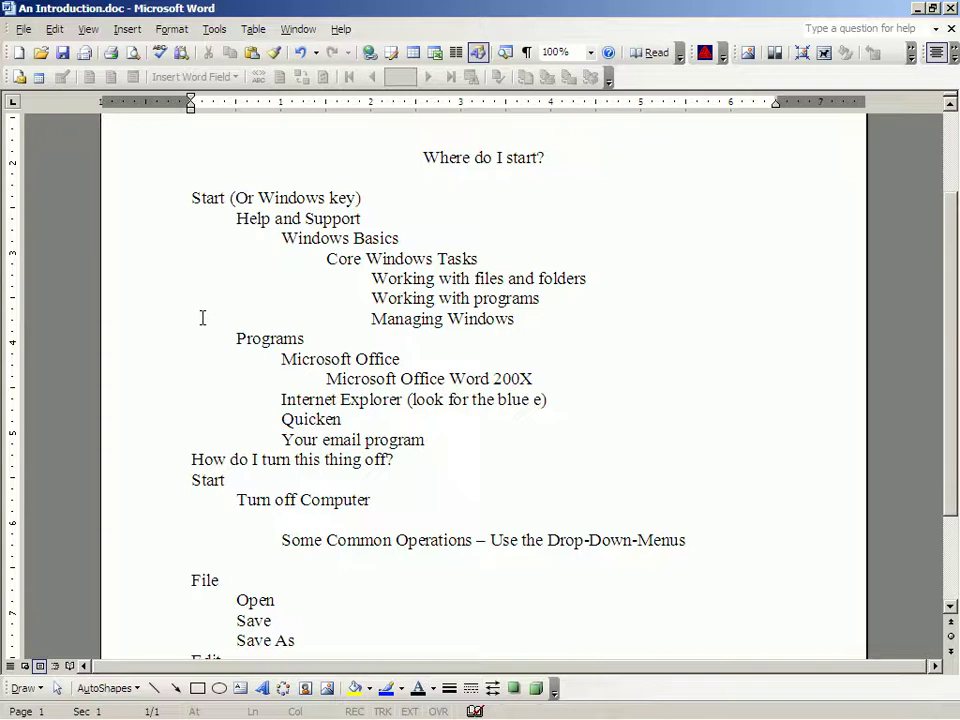
key("super")
left_click(84, 409)
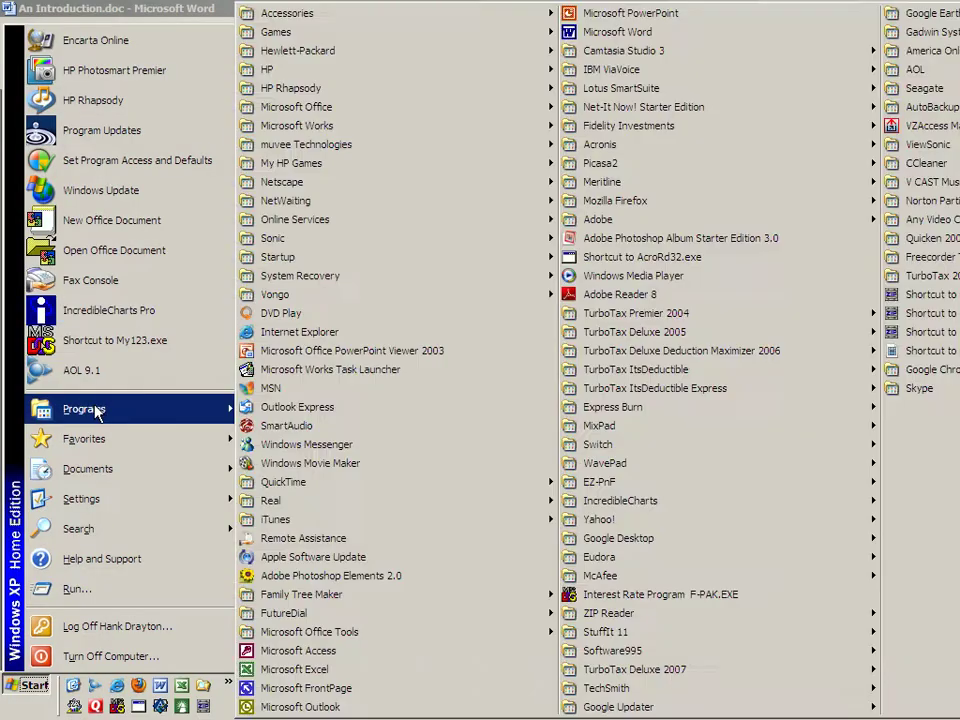
left_click(291, 333)
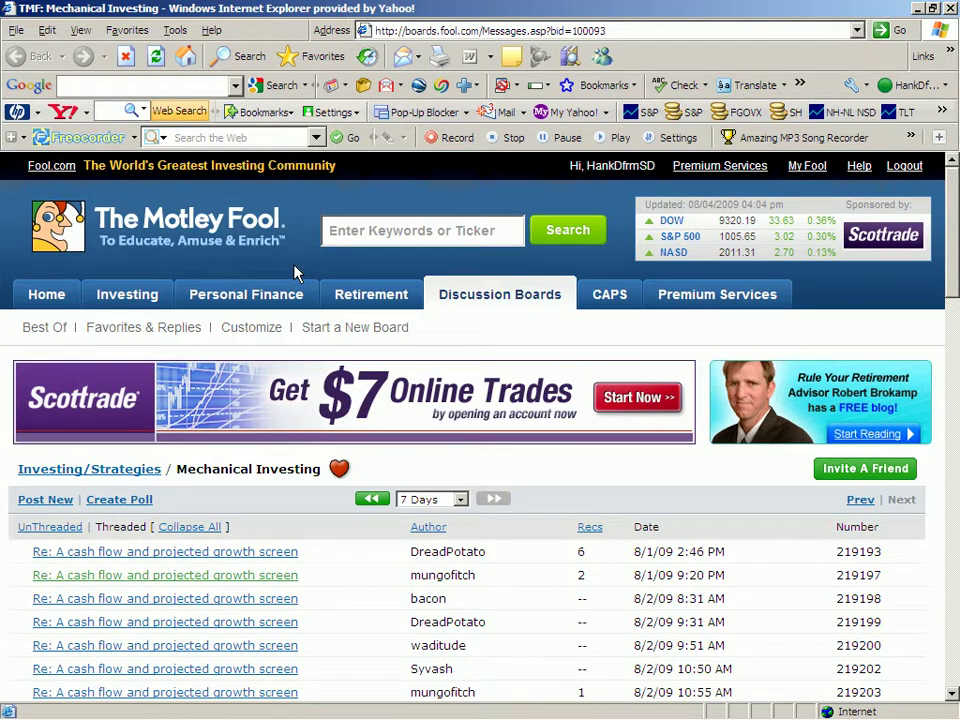
- Step back and forward between the visited pages, and run a Google search for "vacation rental san diego"
left_click(14, 60)
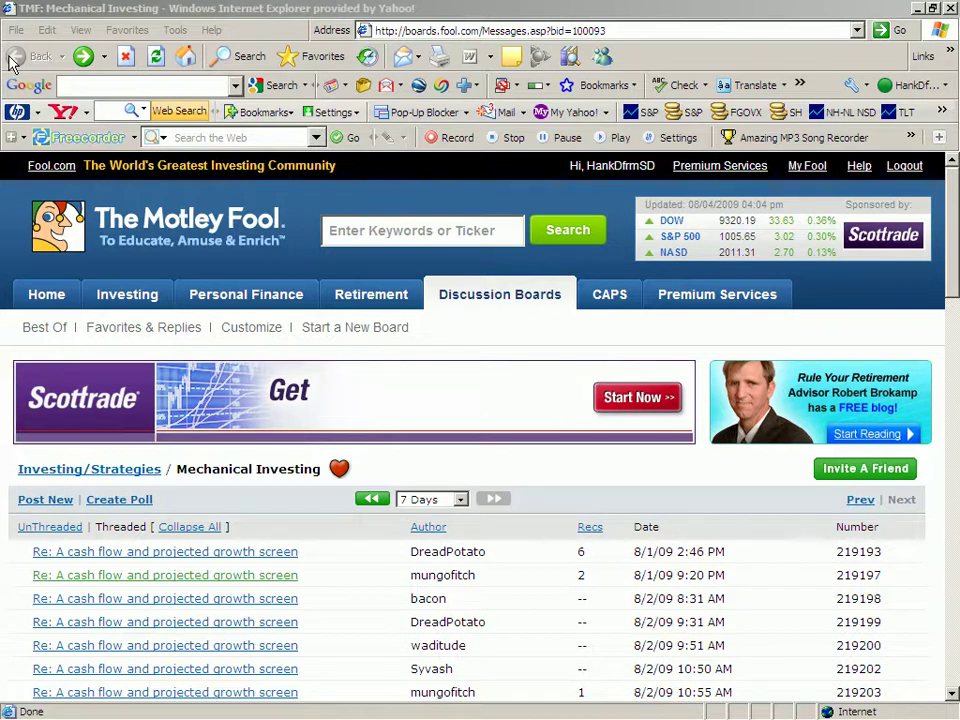
left_click(83, 57)
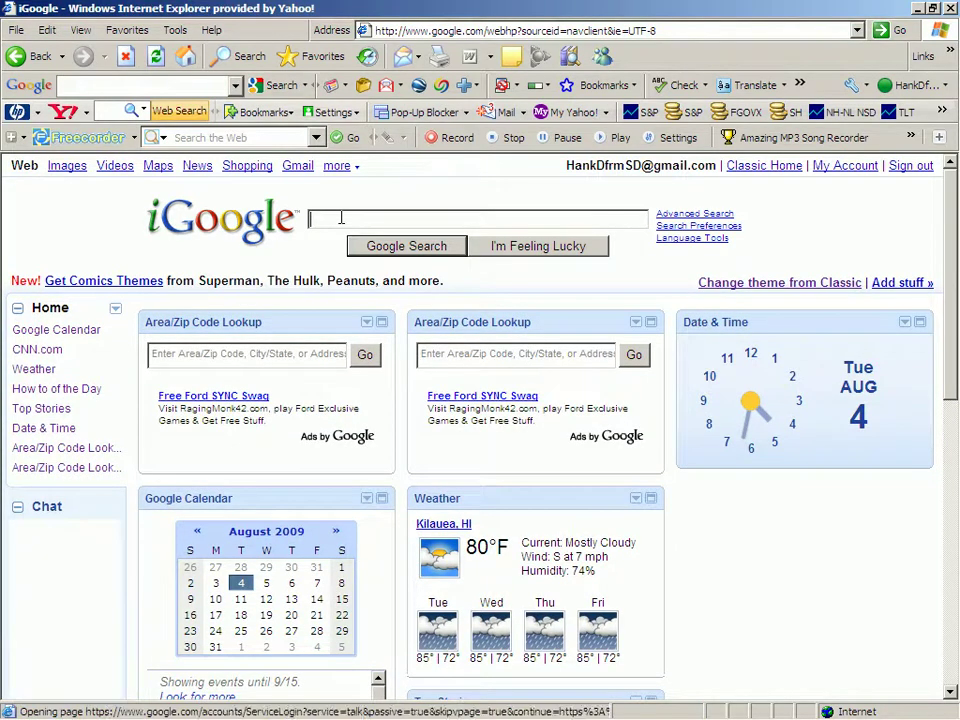
type("vac")
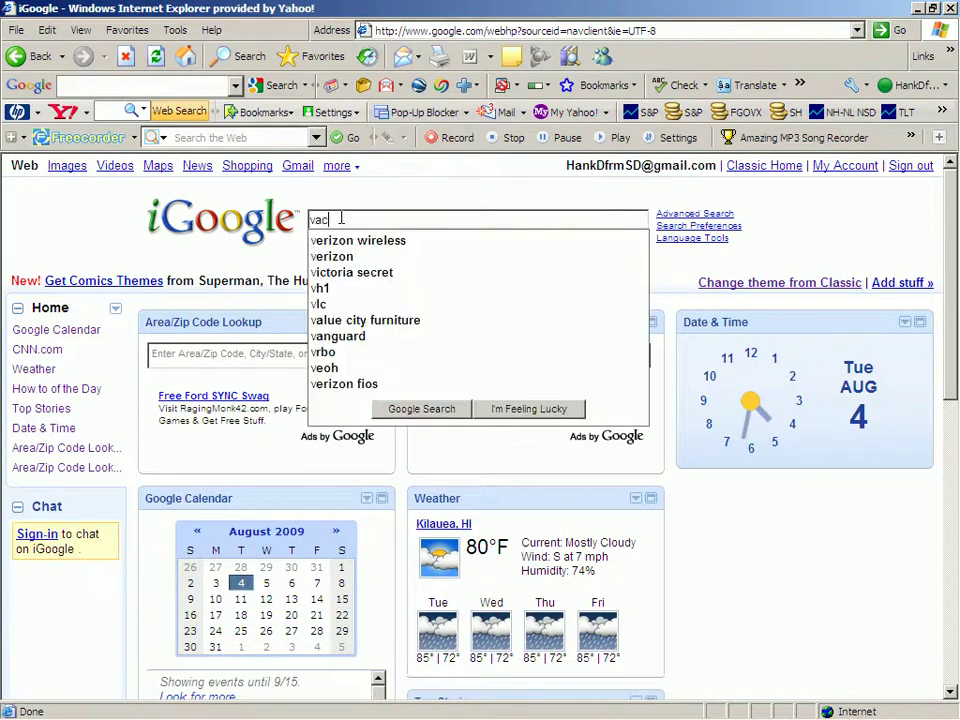
type("ation ")
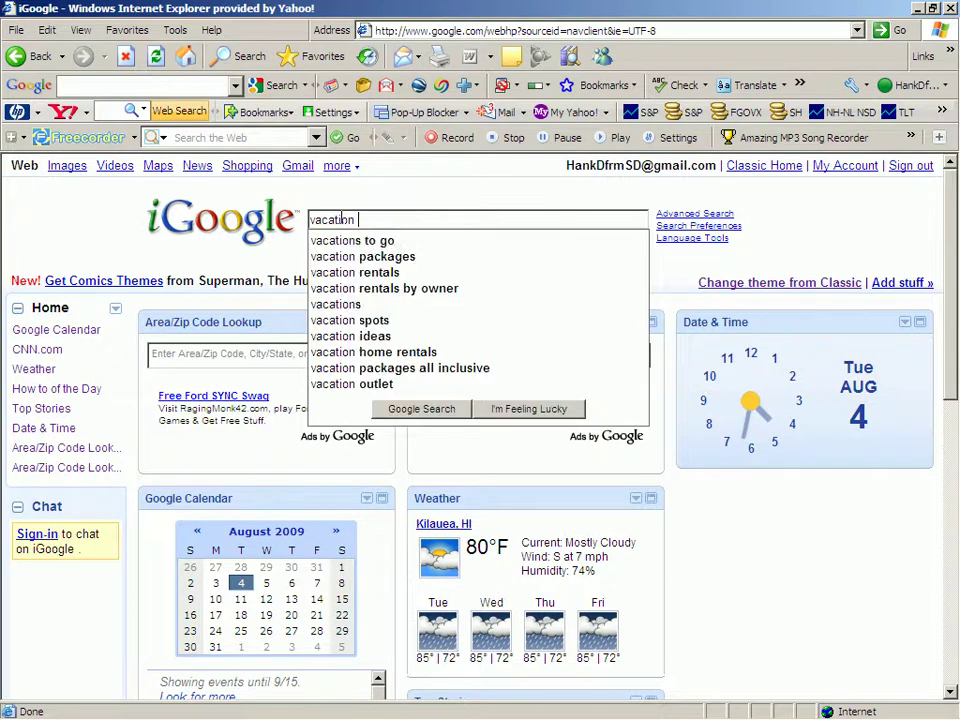
type("rental s")
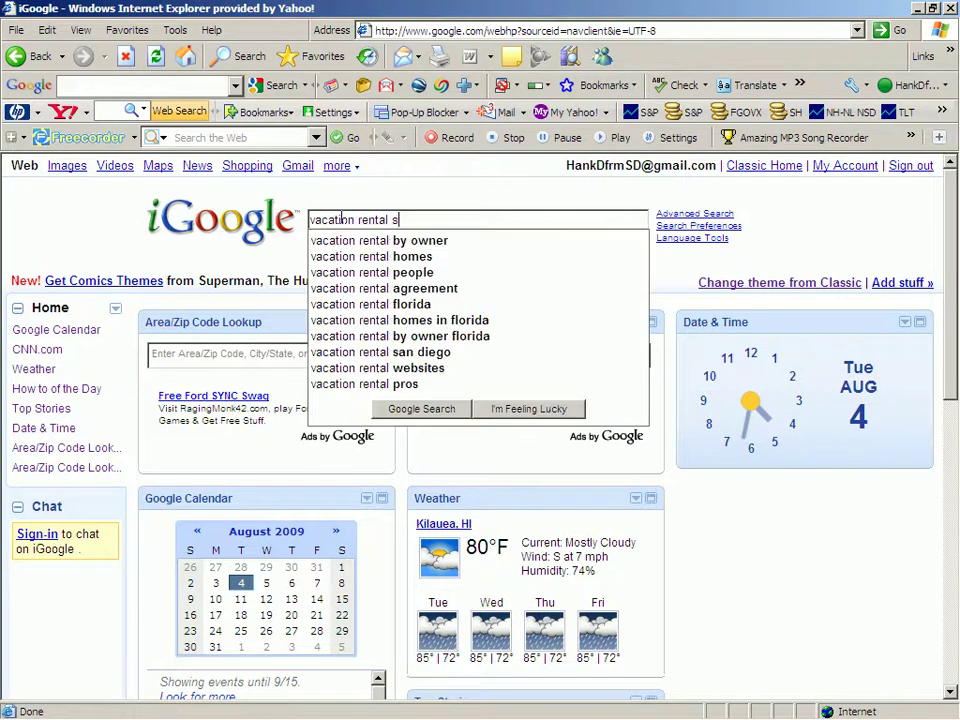
type("an diego")
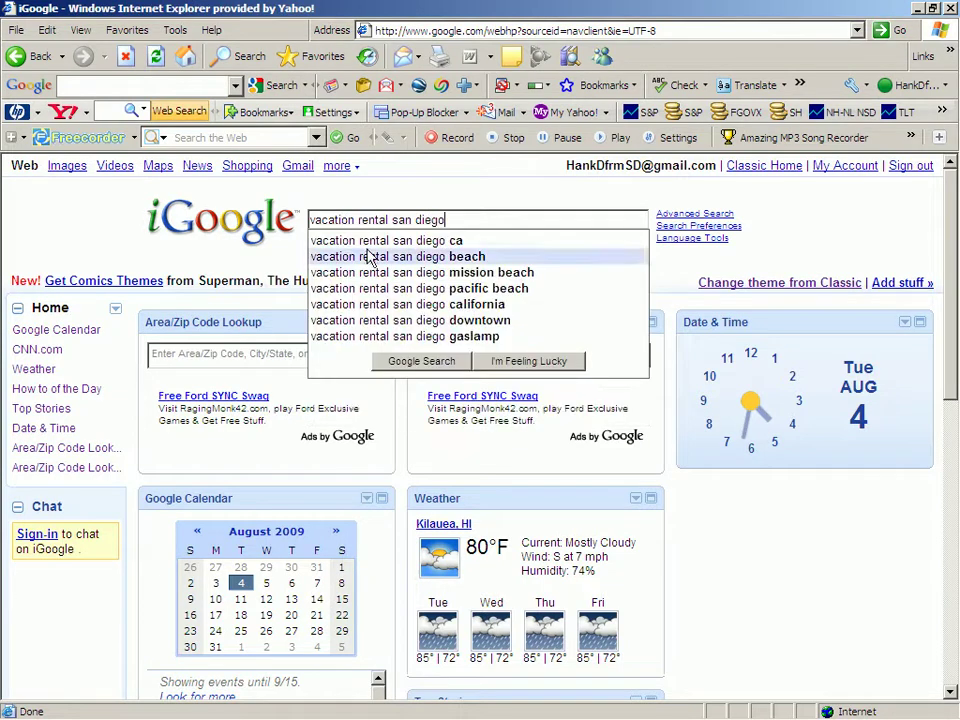
left_click(410, 363)
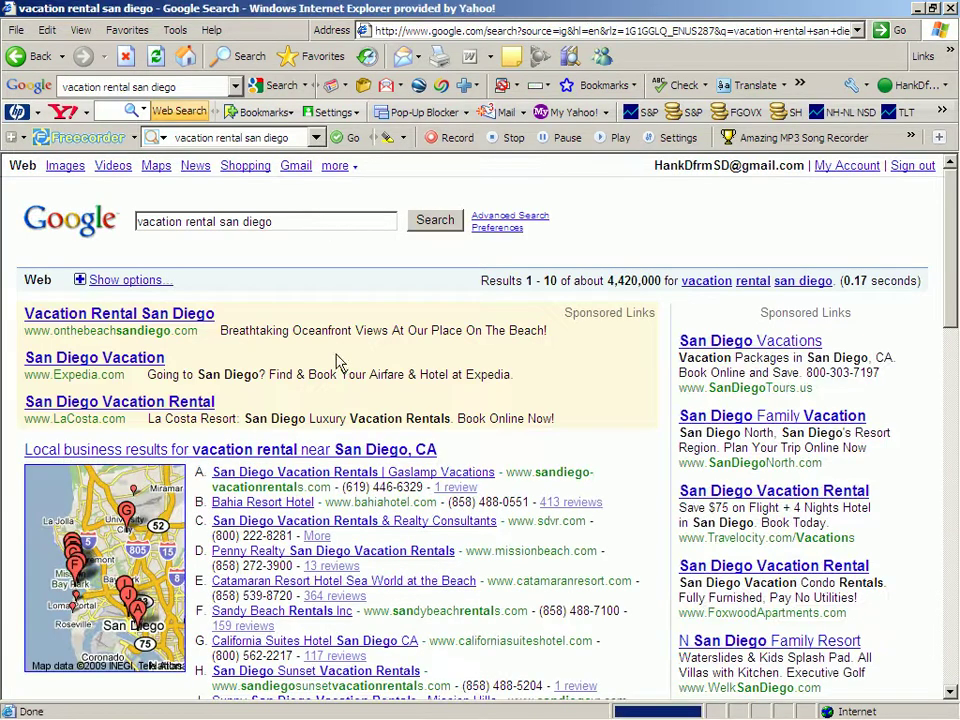
- Look through the search results and open the vrbo.com page San Diego Vacation Rentals by Owner
scroll(361, 333, "down", 2)
scroll(361, 333, "down", 2)
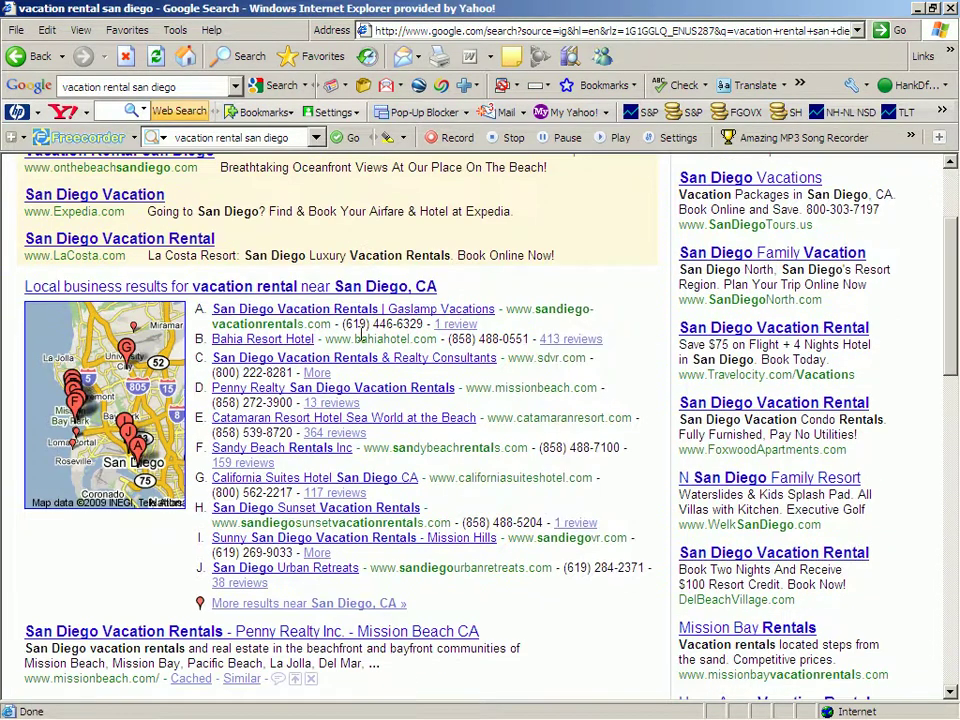
scroll(361, 333, "down", 2)
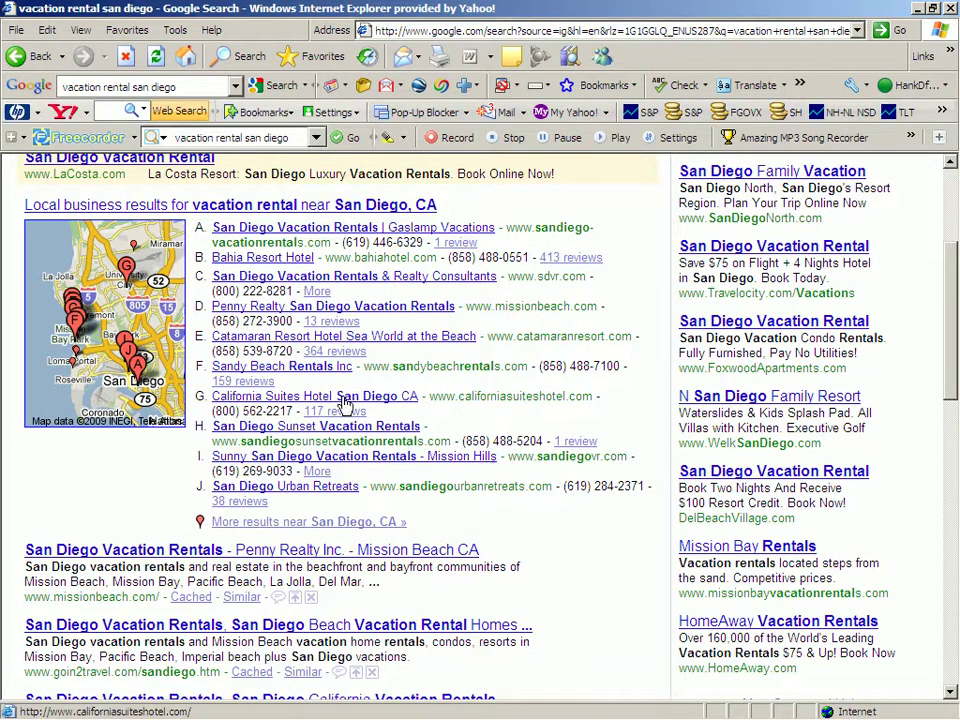
scroll(312, 282, "down", 4)
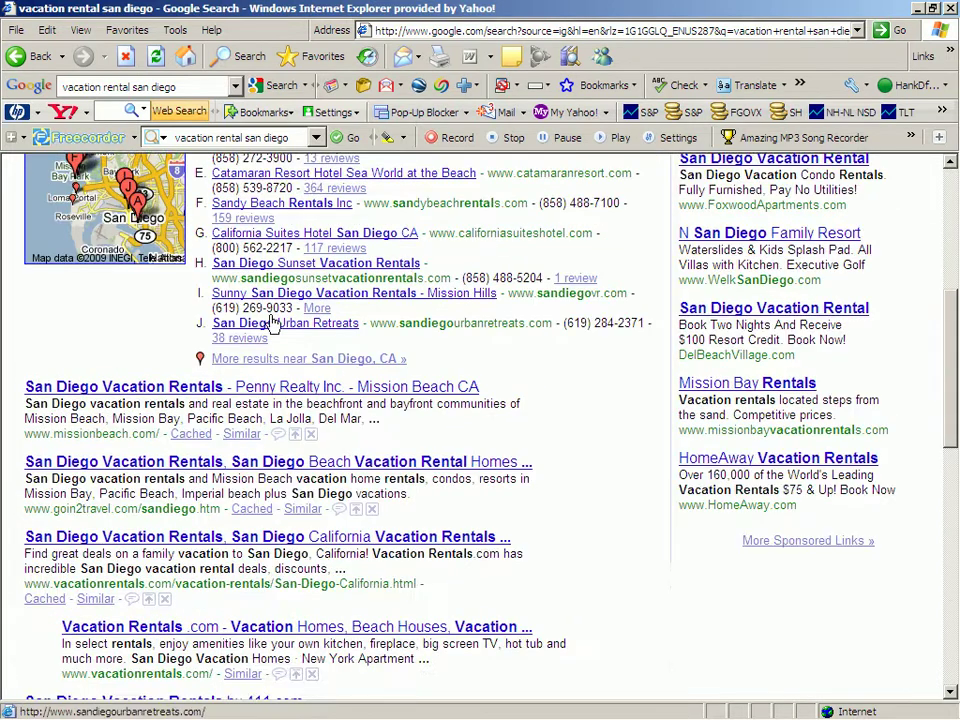
scroll(288, 321, "down", 4)
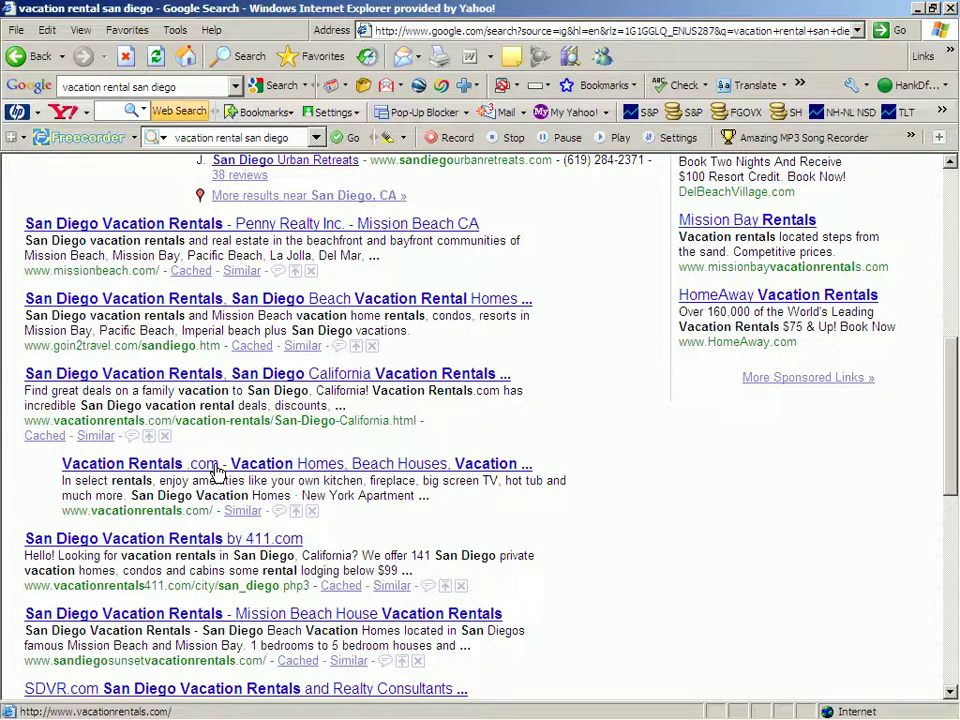
scroll(125, 362, "down", 4)
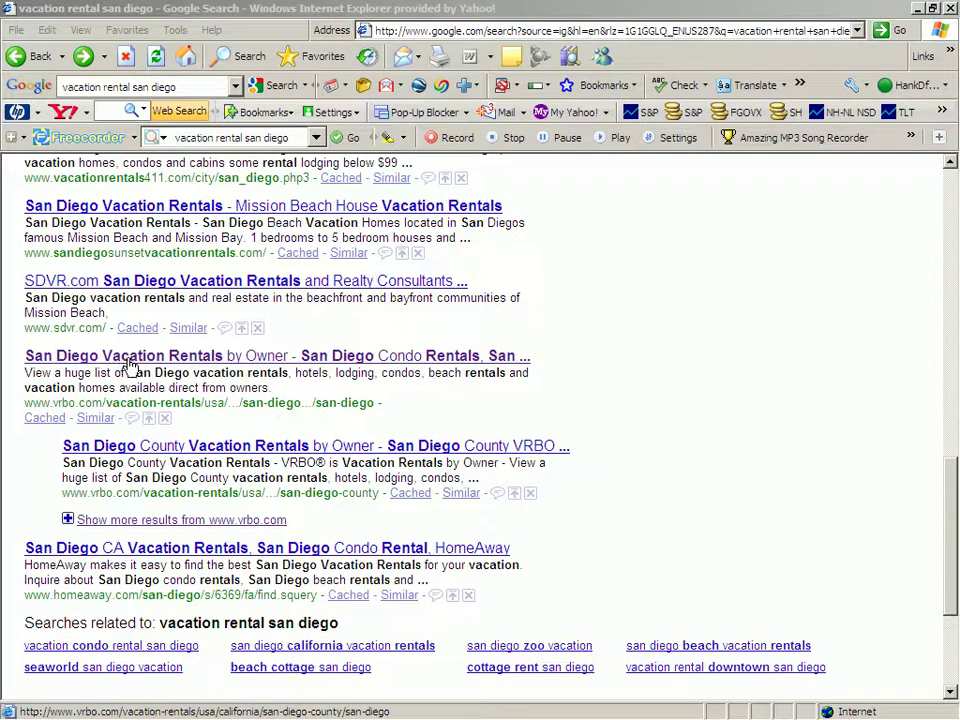
left_click(129, 365)
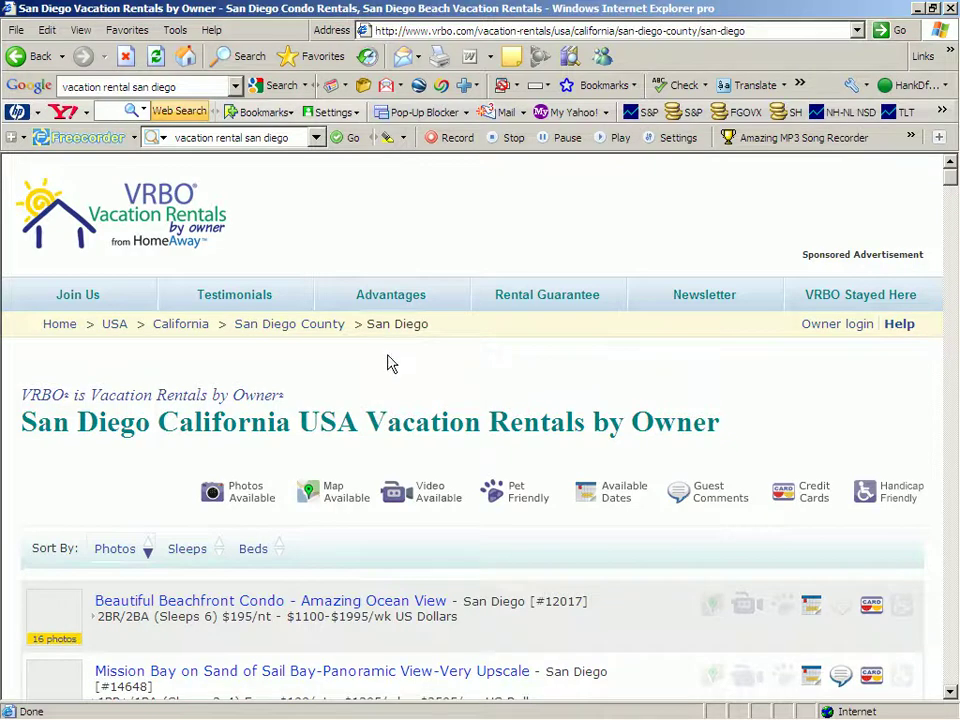
- Open the VRBO listing "Oceanfront 4000 Square Foot Luxury Home-New Pool, Jacuzzi-Wow" and view its photos and description
scroll(388, 366, "down", 4)
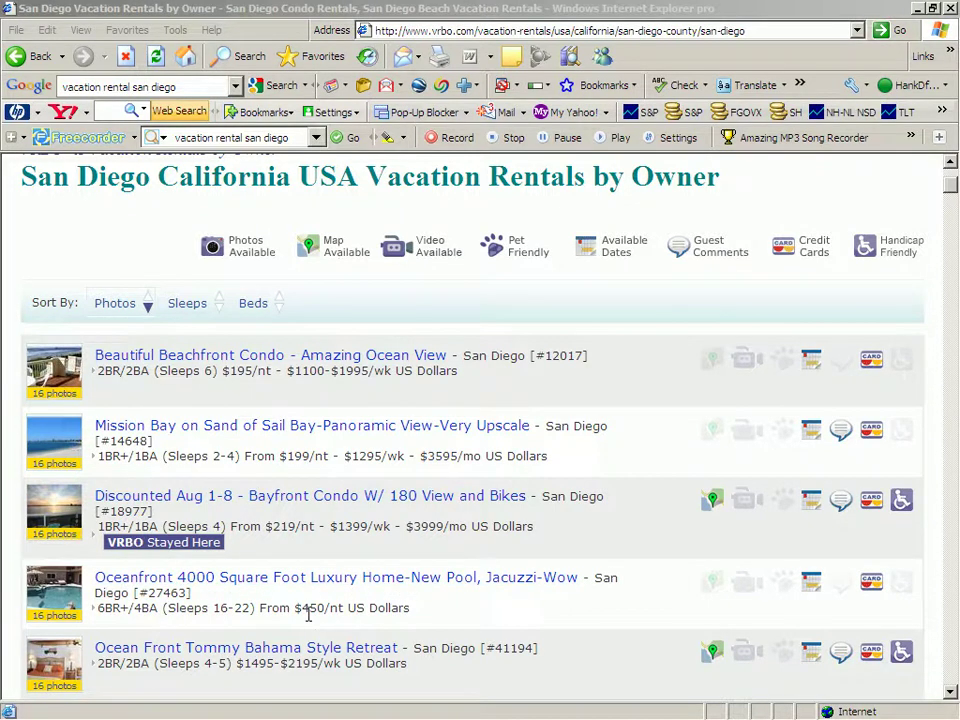
left_click(255, 578)
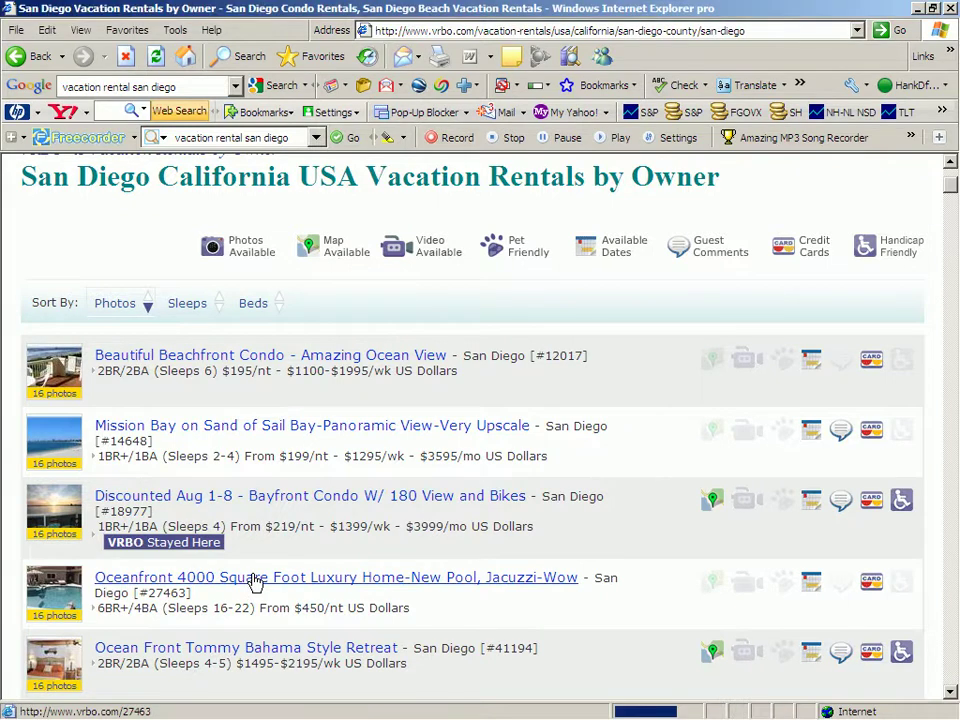
scroll(505, 482, "down", 3)
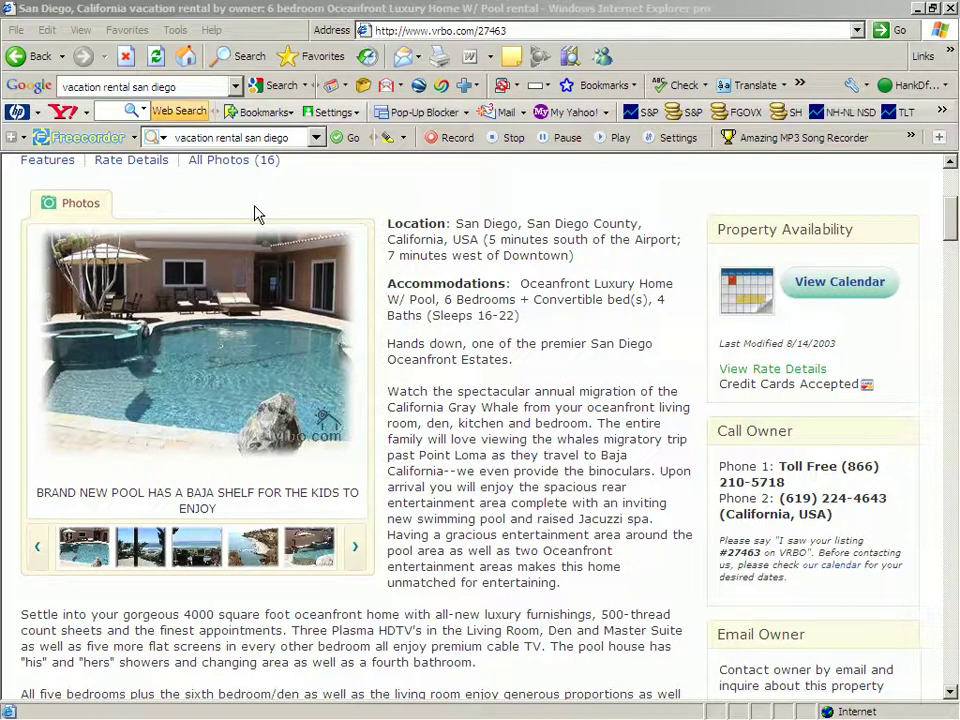
- Examine the saved favorites in folders such as Banking and Credit Cards, Family, General Hawaii Info and Gardening without opening any site
left_click(126, 31)
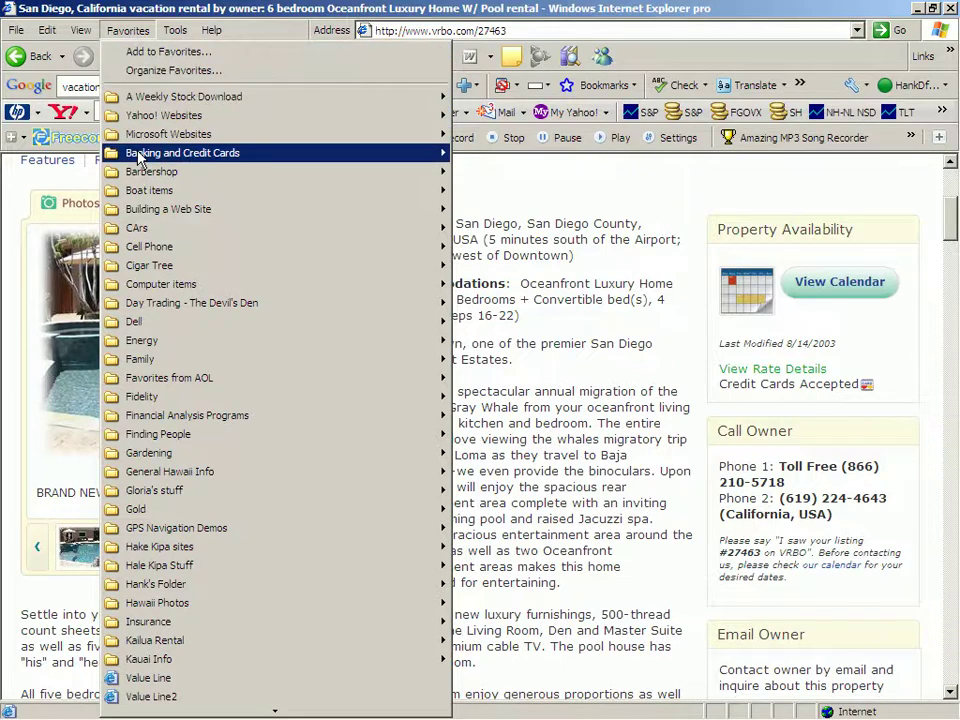
mouse_move(157, 160)
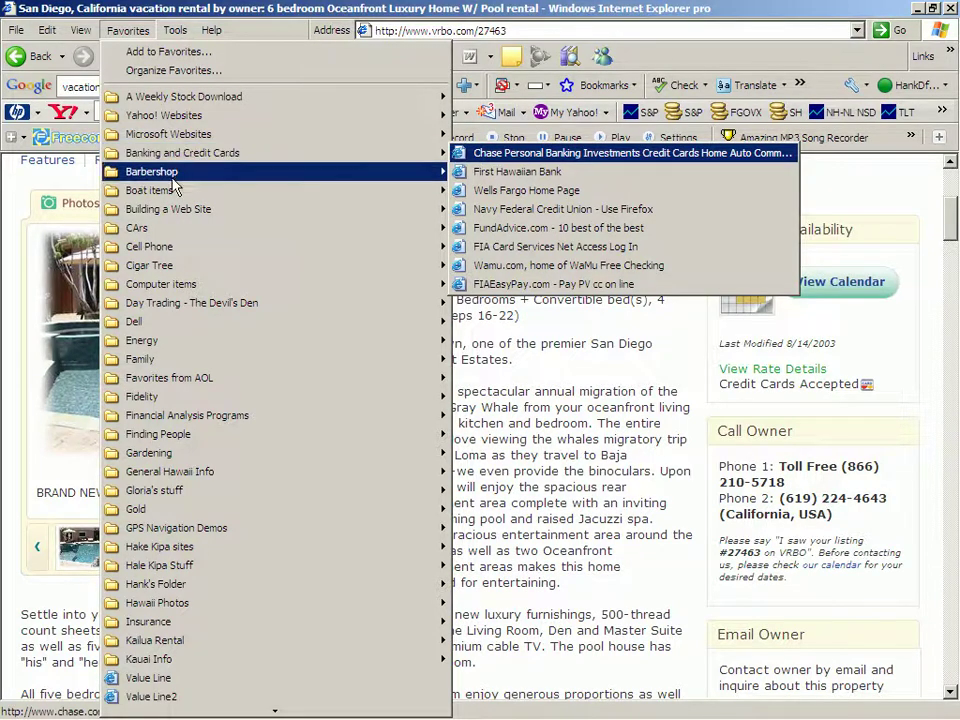
mouse_move(148, 364)
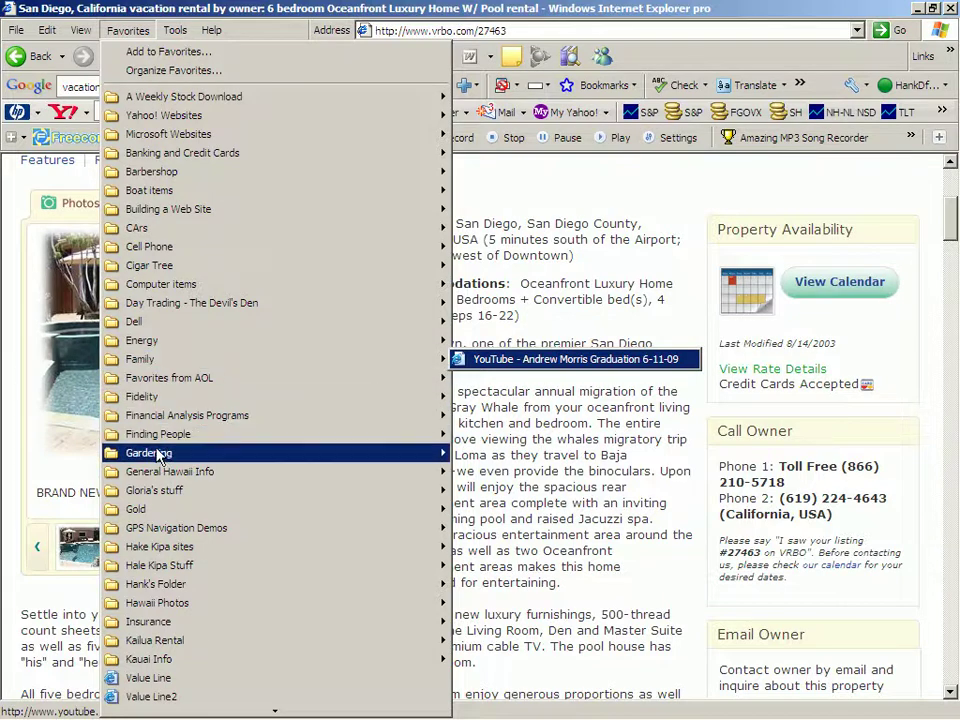
mouse_move(262, 478)
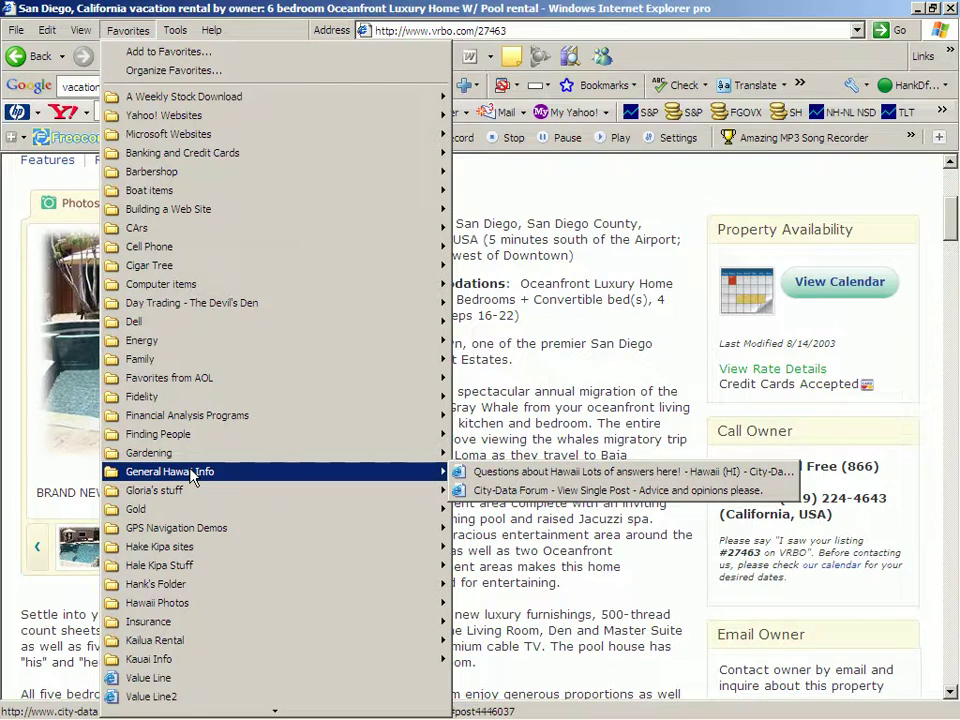
mouse_move(175, 465)
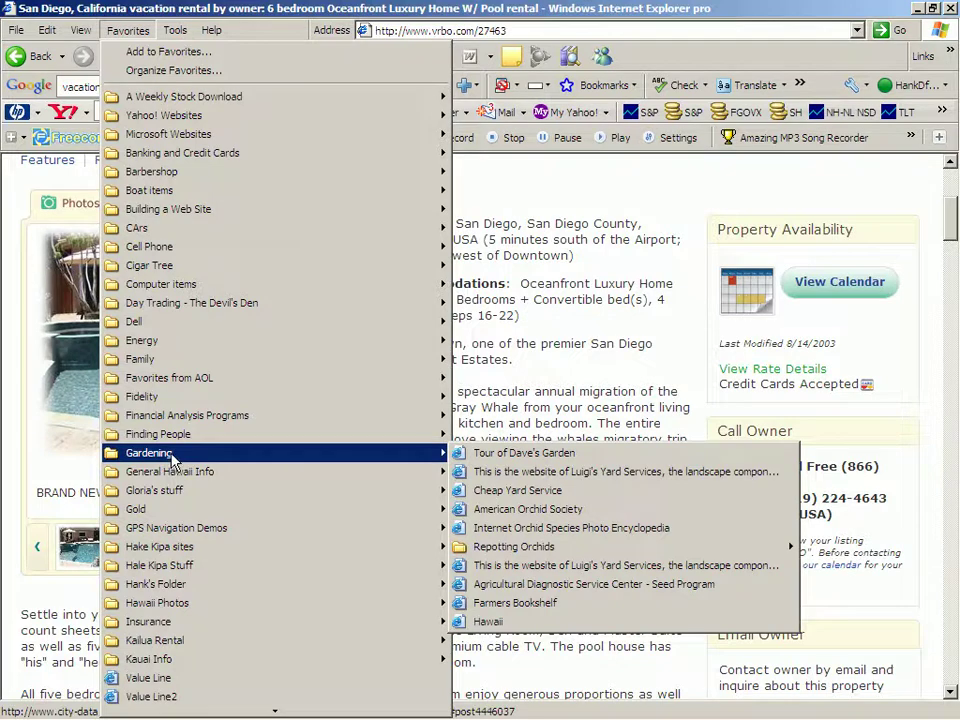
left_click(128, 28)
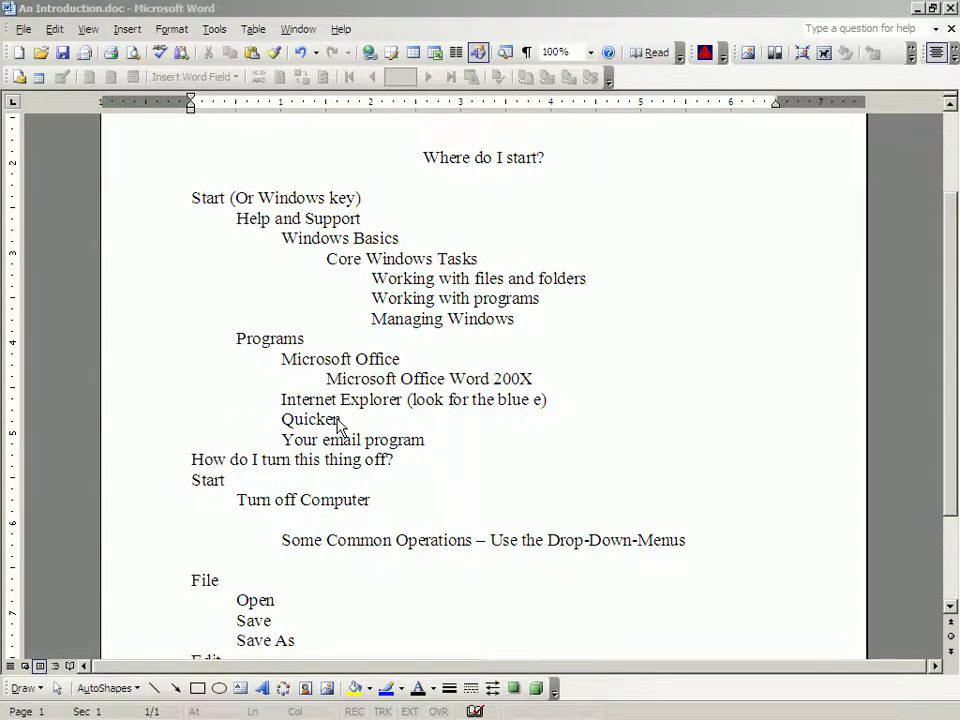
- Switch to Quicken 2009 Deluxe and view the Investing portfolio and the scheduled bills under My Pages
key("alt+Tab")
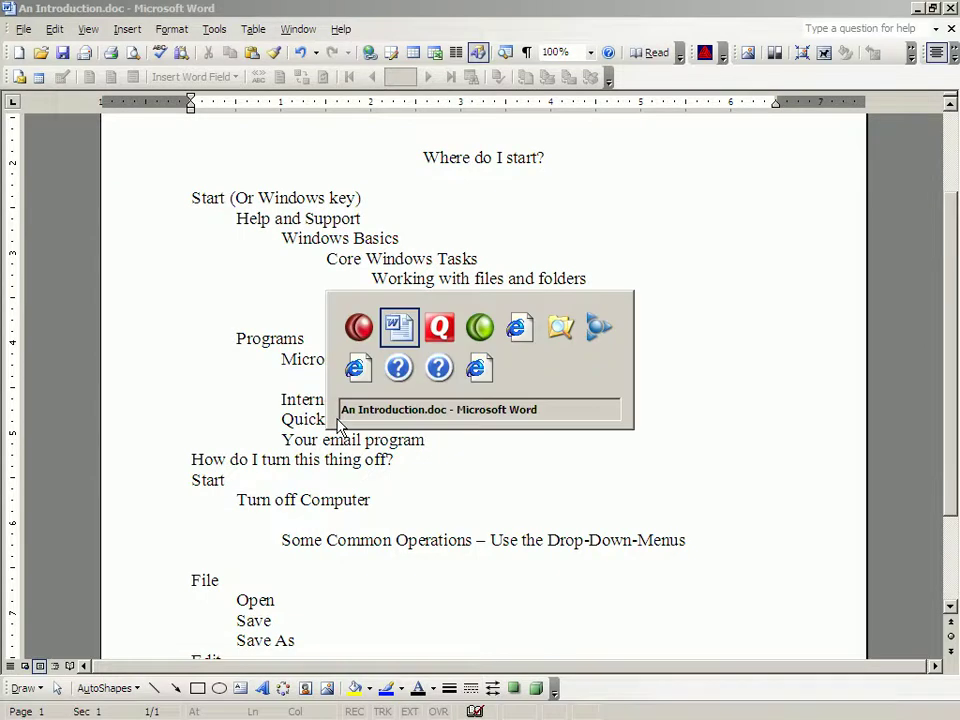
key("alt+Tab")
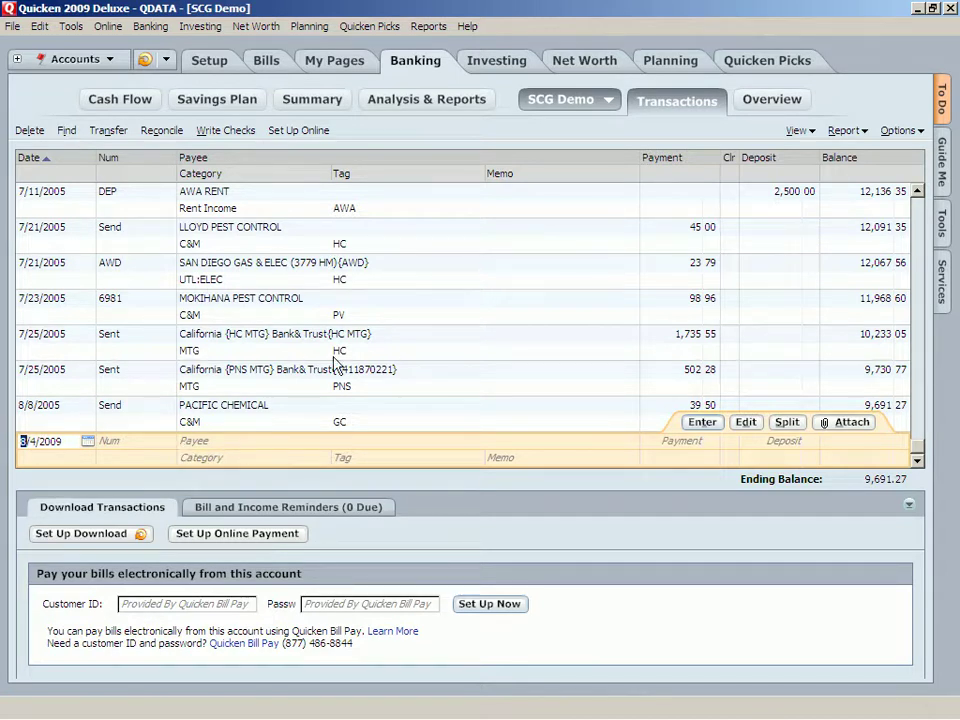
left_click(497, 62)
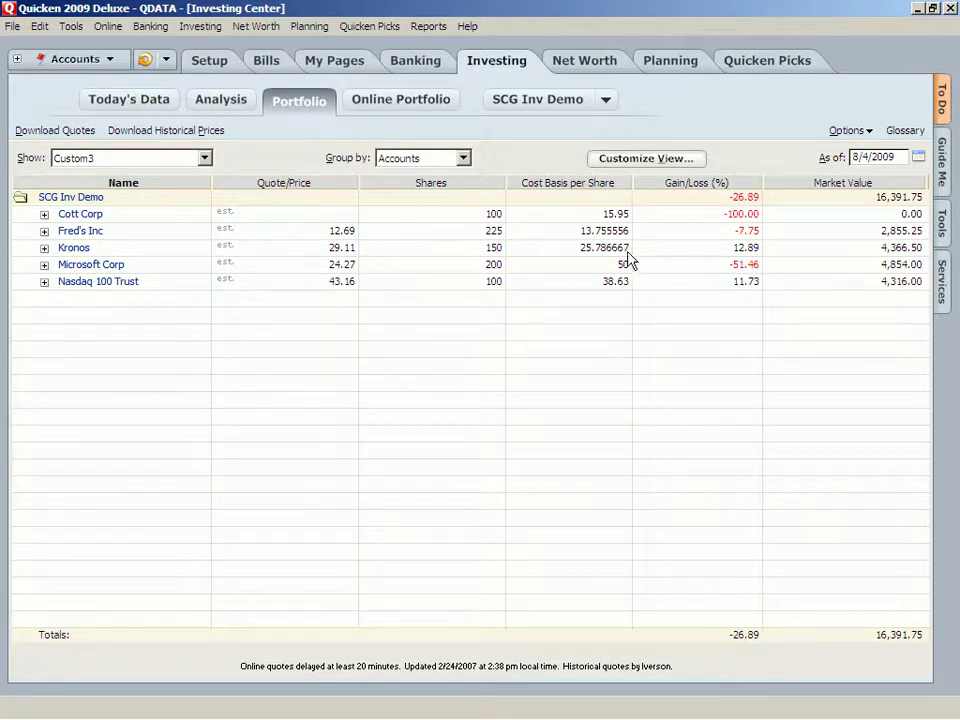
left_click(348, 64)
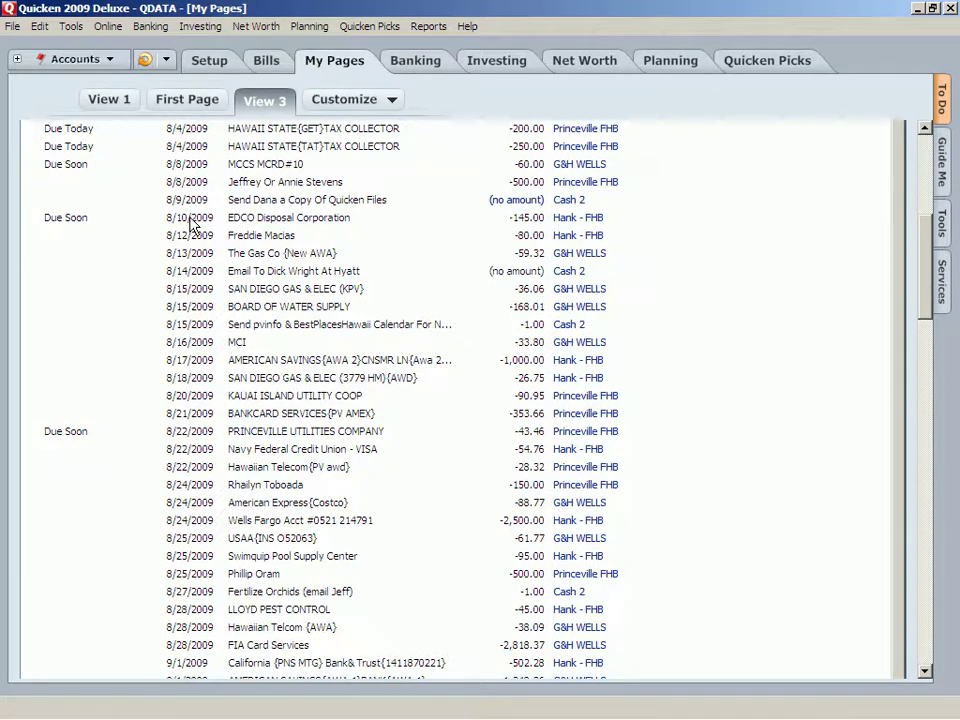
left_click(263, 217)
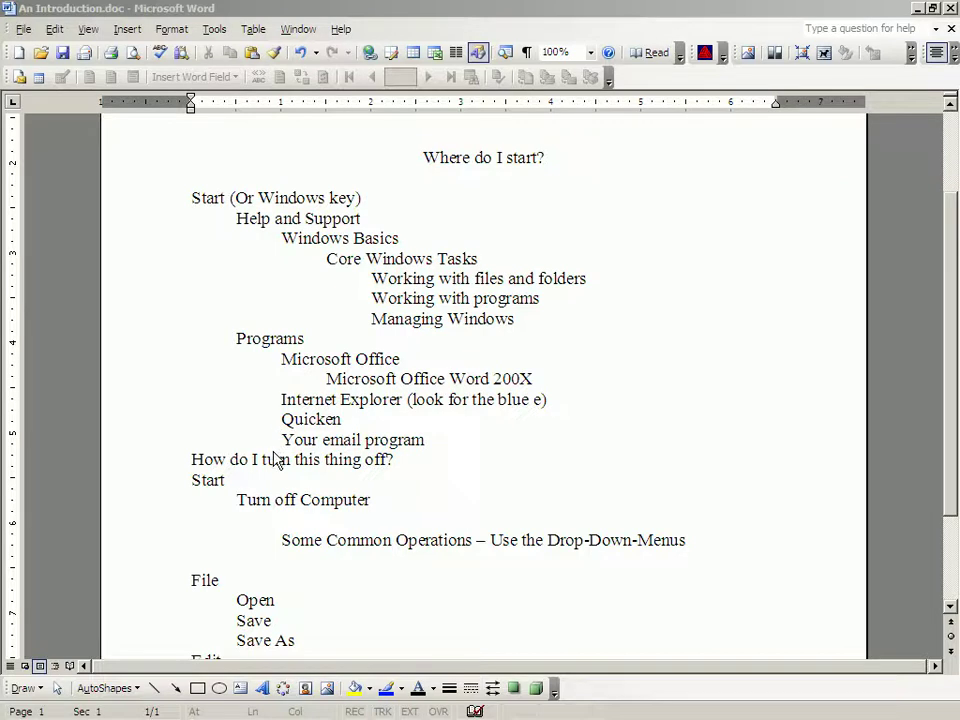
- Switch to the AOL 9.1 mailbox and start writing a new email message
key("alt+Tab")
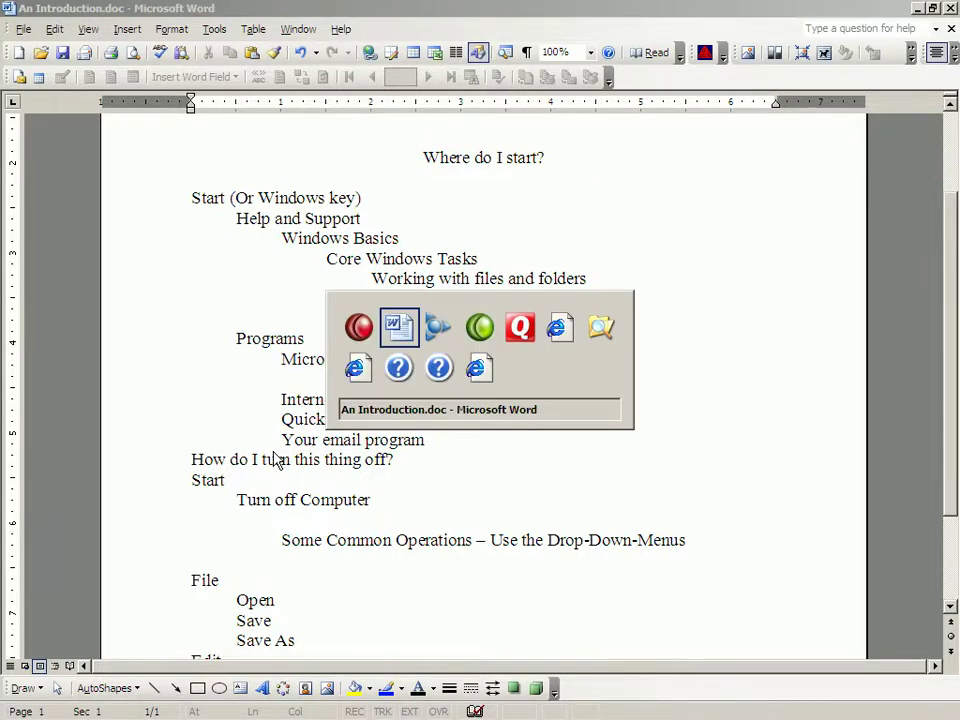
key("alt+Tab")
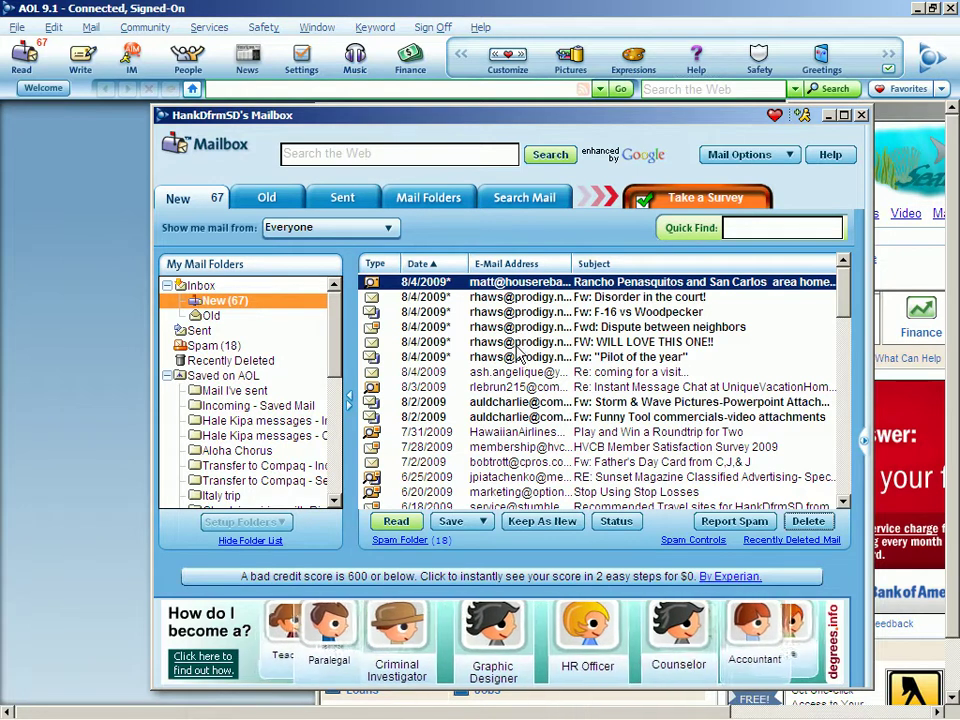
left_click(78, 58)
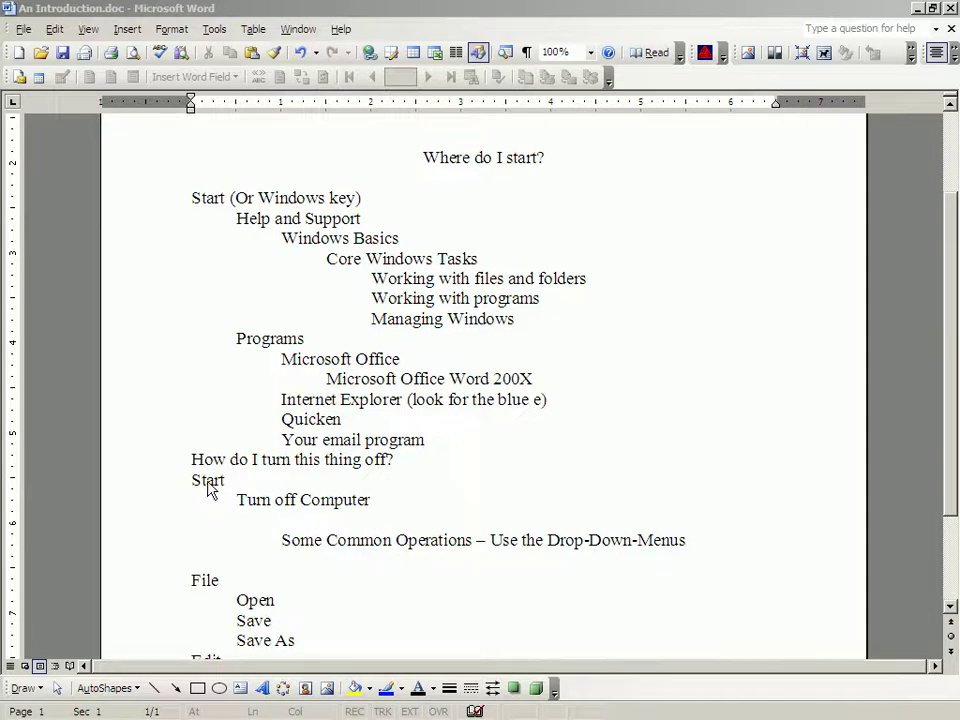
- Show where the Turn Off Computer command is found in Windows without running it
key("super")
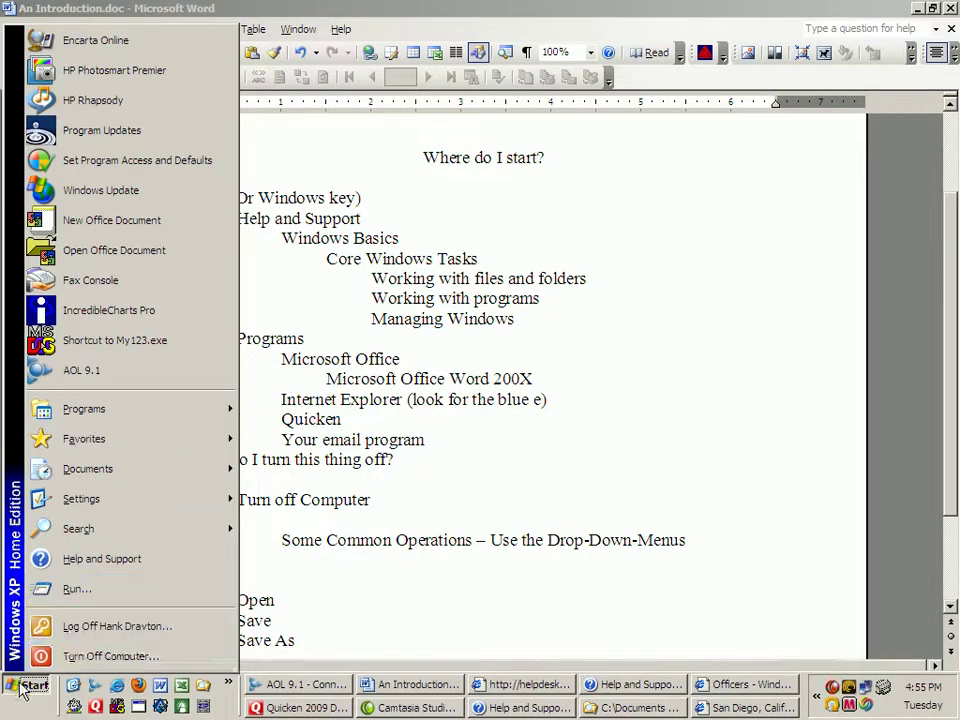
key("Escape")
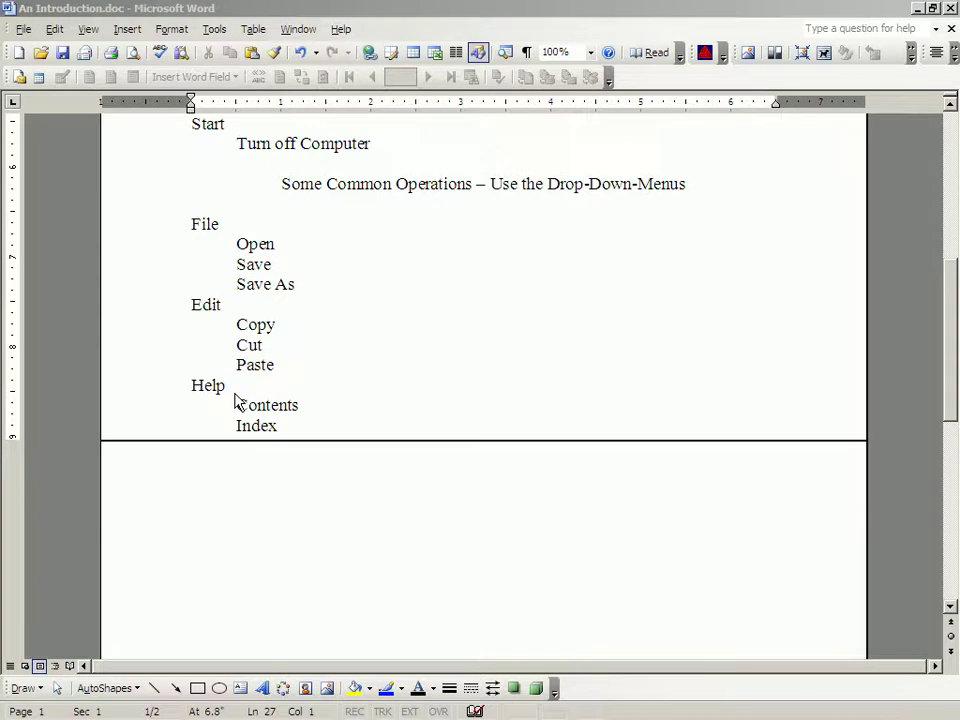
- Switch to Quicken 2009 Deluxe, open Quicken Help and move the help window up over the account register
key("alt+Tab")
key("alt+Tab")
key("alt+Tab")
key("alt+Tab")
key("alt+Tab")
key("alt+Tab")
key("alt+Tab")
key("alt+Tab")
key("alt+Tab")
key("alt+Tab")
key("alt+Tab")
key("alt+Tab")
key("alt+Tab")
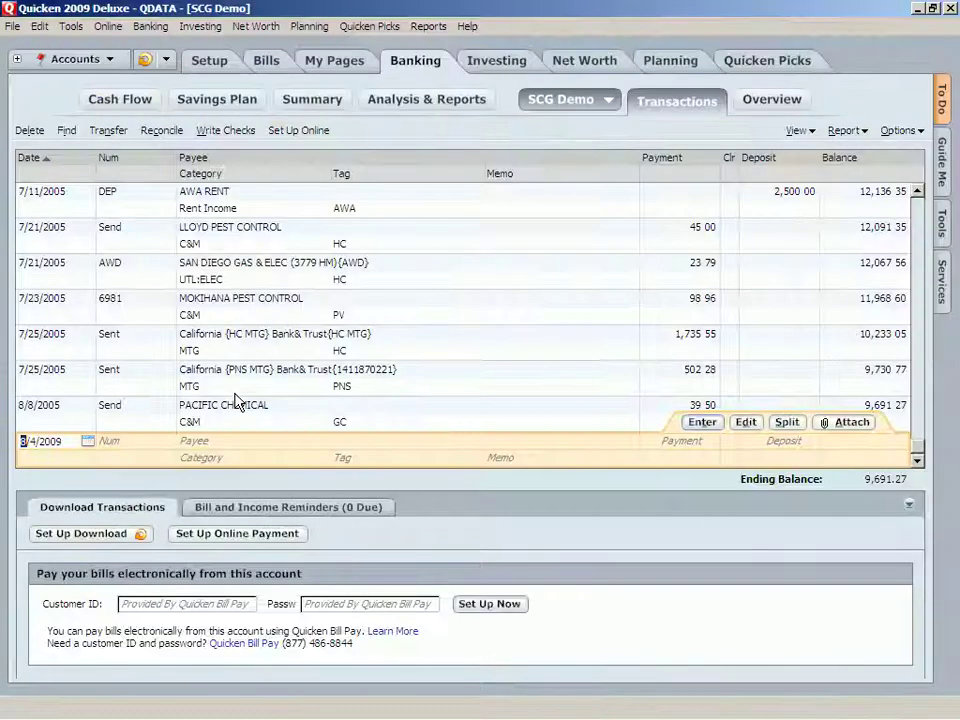
left_click(12, 28)
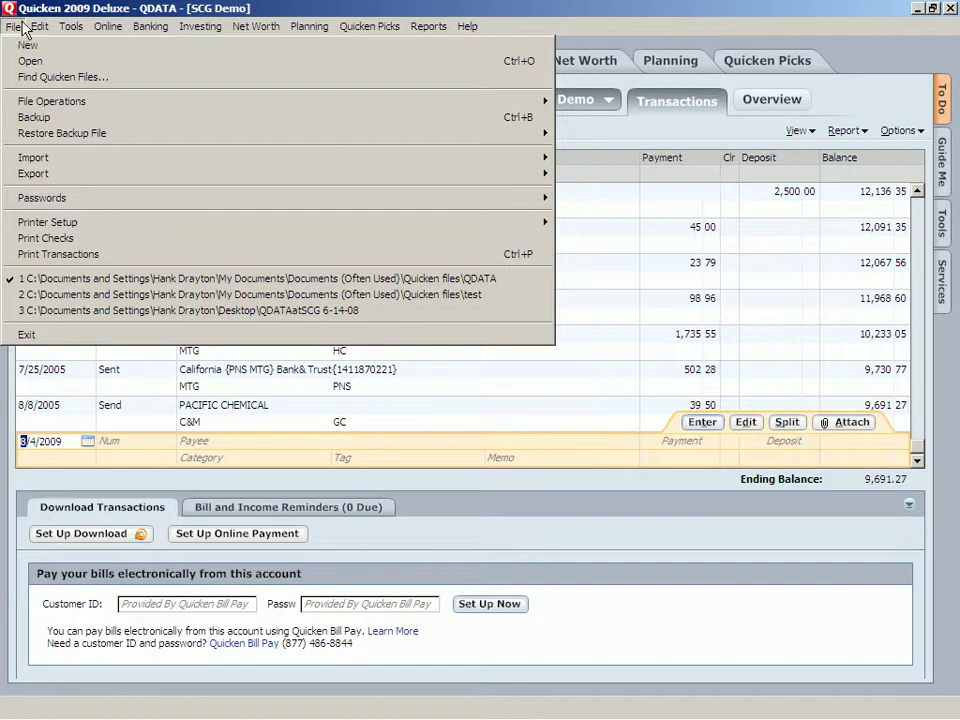
mouse_move(365, 28)
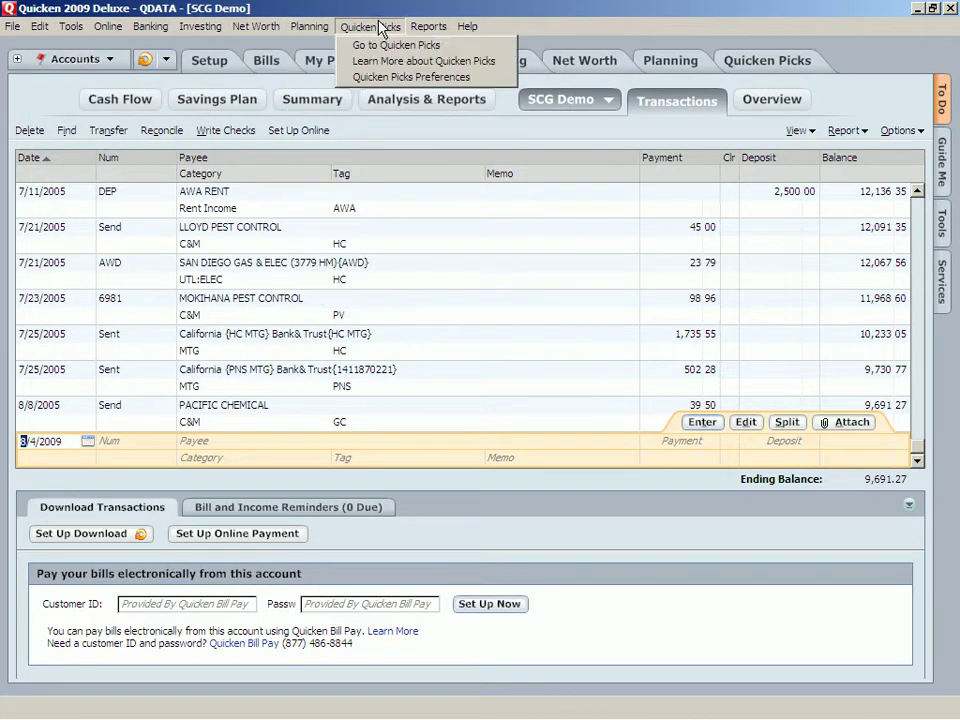
mouse_move(468, 28)
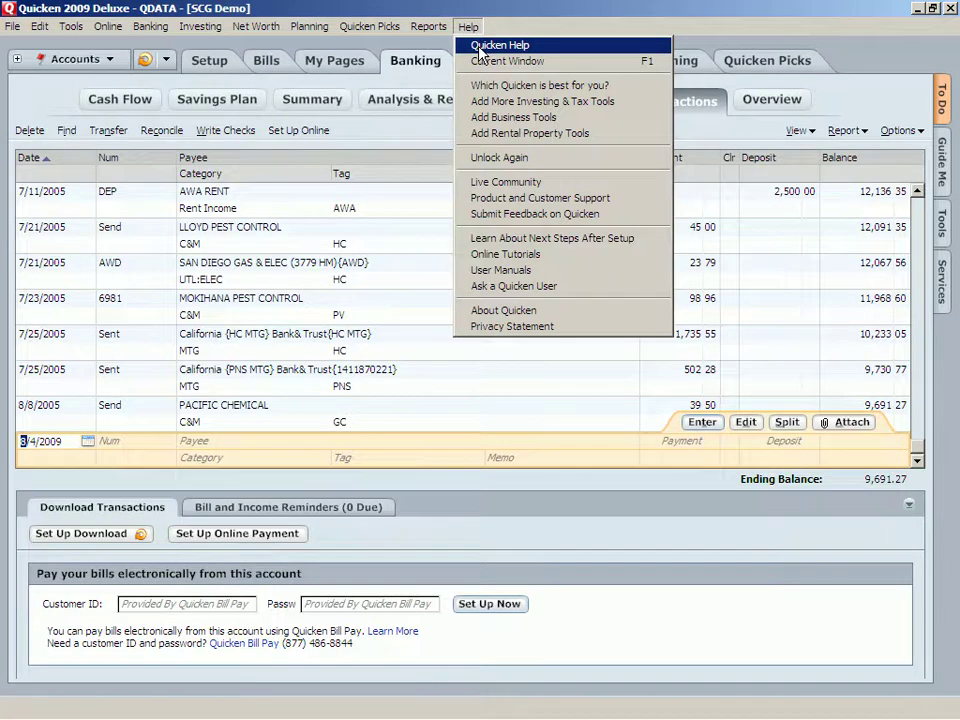
left_click(481, 50)
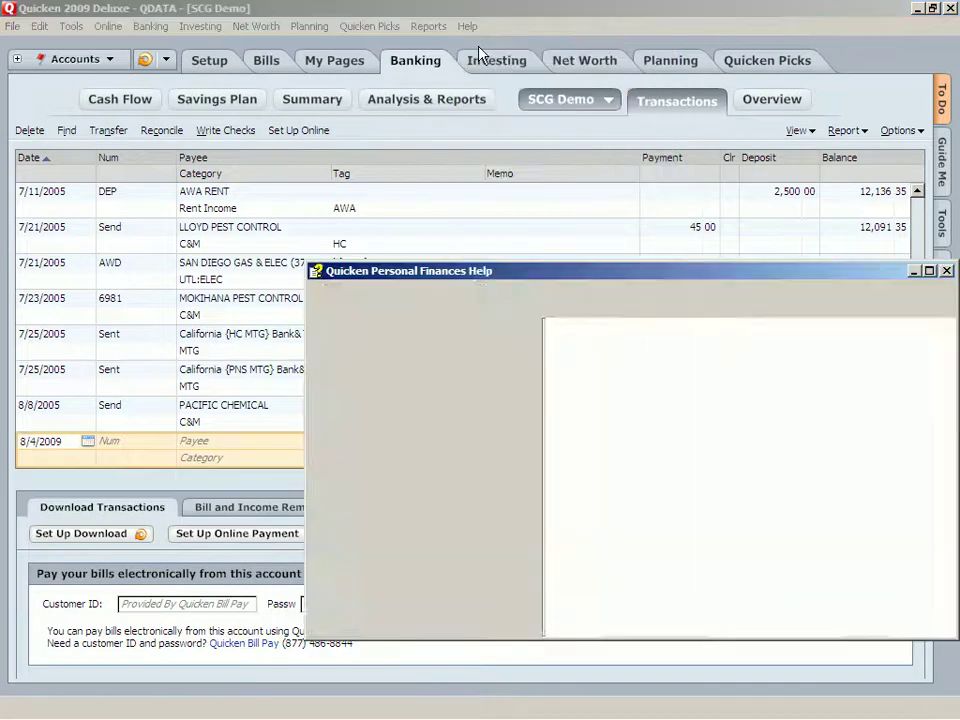
left_click_drag(561, 272, 424, 99)
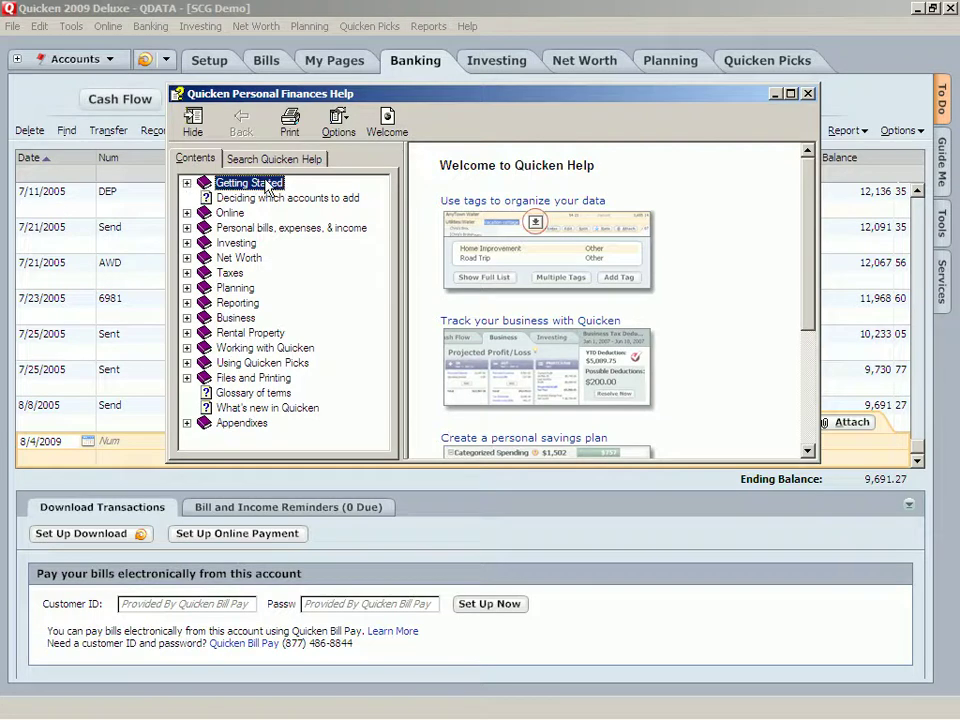
- Expand Getting Started in the help contents and read the topic on setting up Quicken and its linked categories topic
left_click(187, 185)
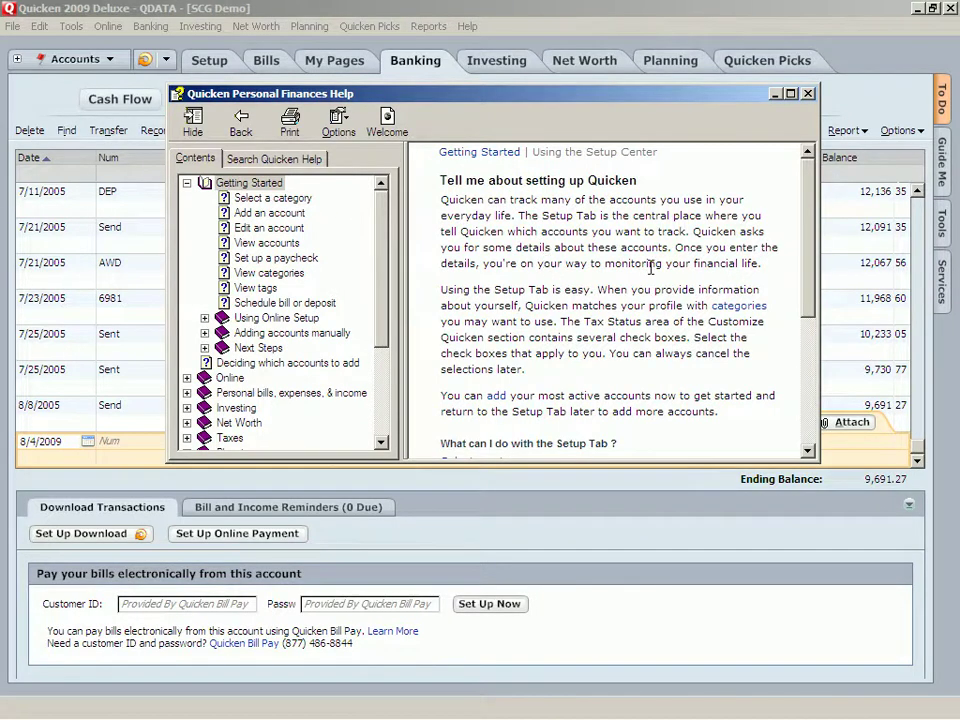
left_click_drag(808, 229, 800, 260)
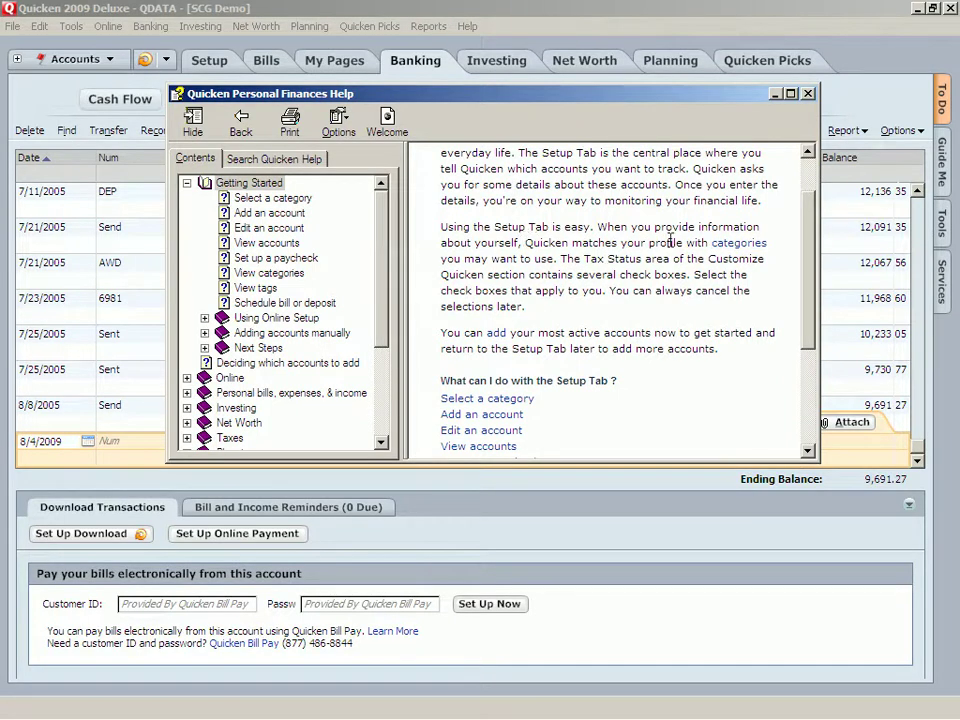
left_click(736, 248)
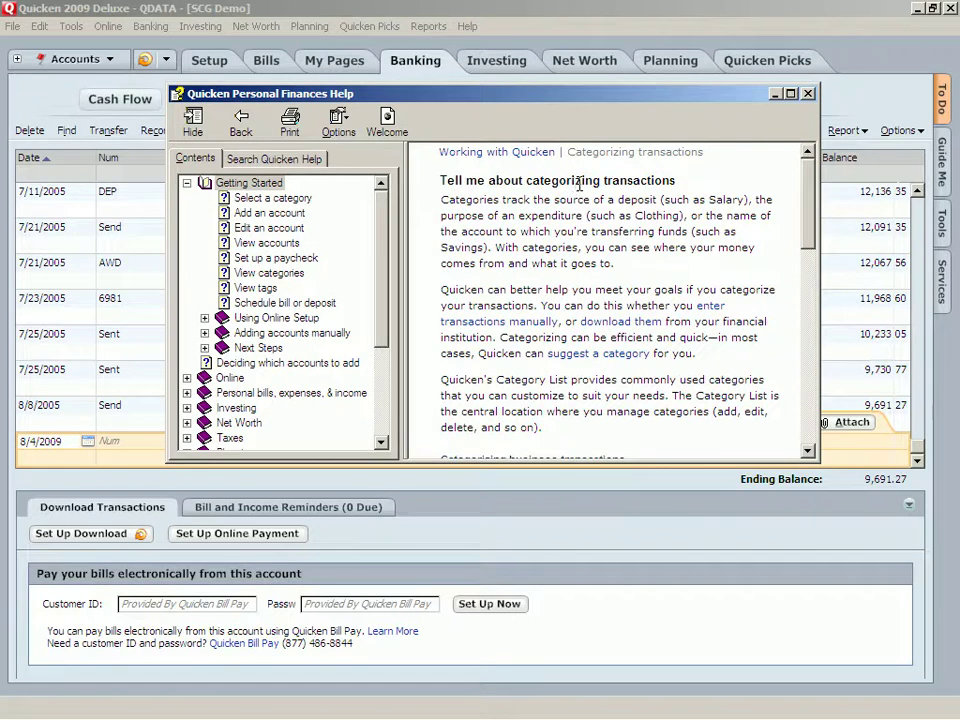
left_click(258, 185)
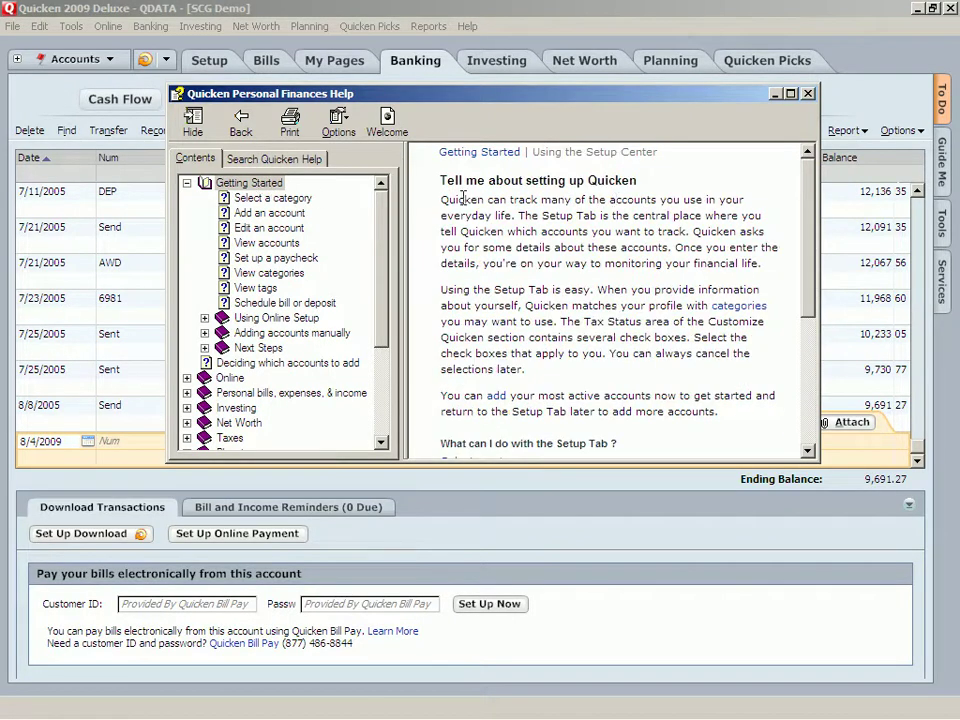
left_click_drag(812, 222, 815, 300)
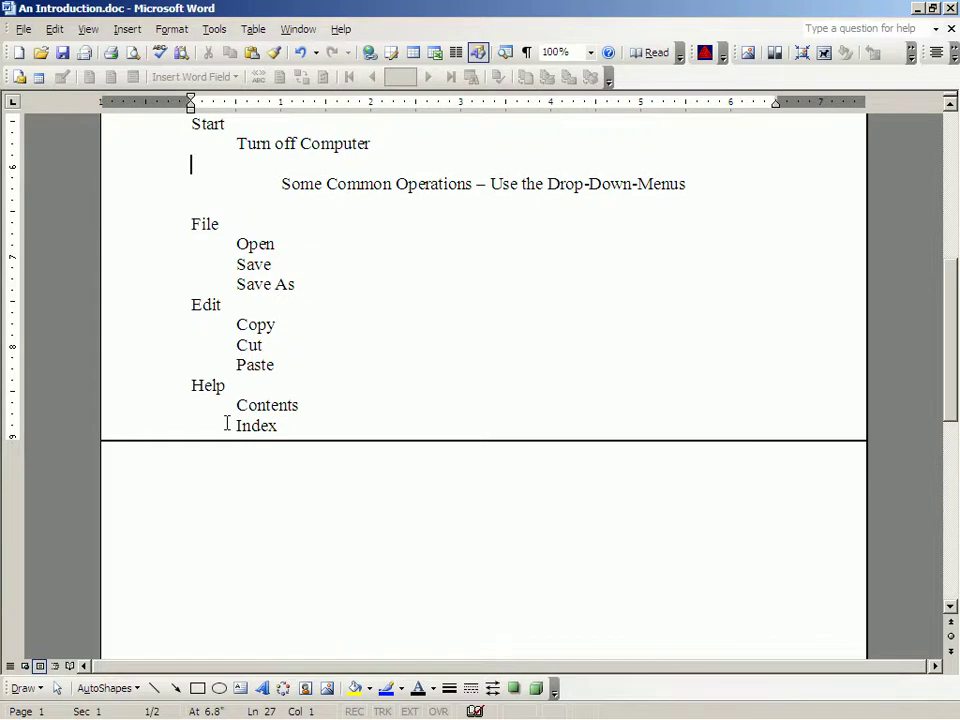
- Switch to Internet Explorer and view the table of contents of its built-in help
key("alt+Tab")
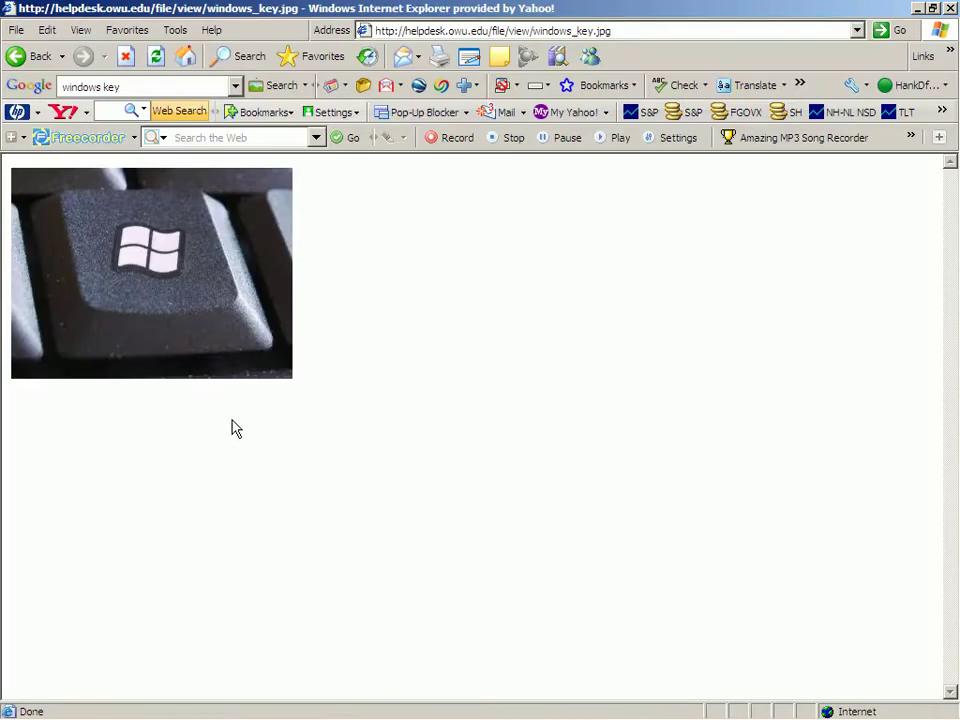
left_click(213, 33)
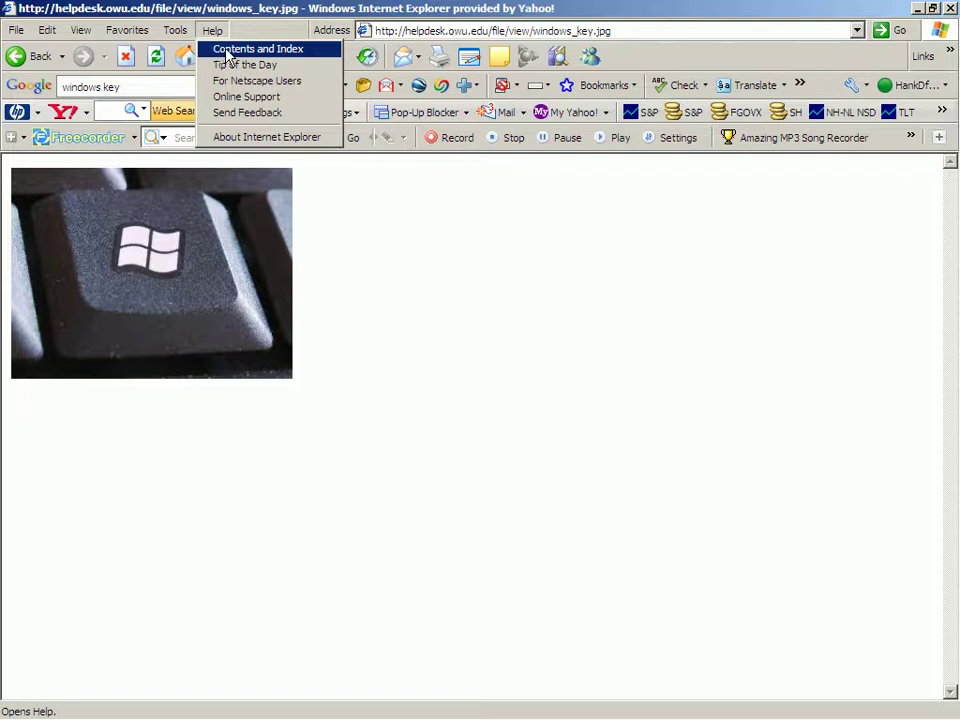
left_click(229, 50)
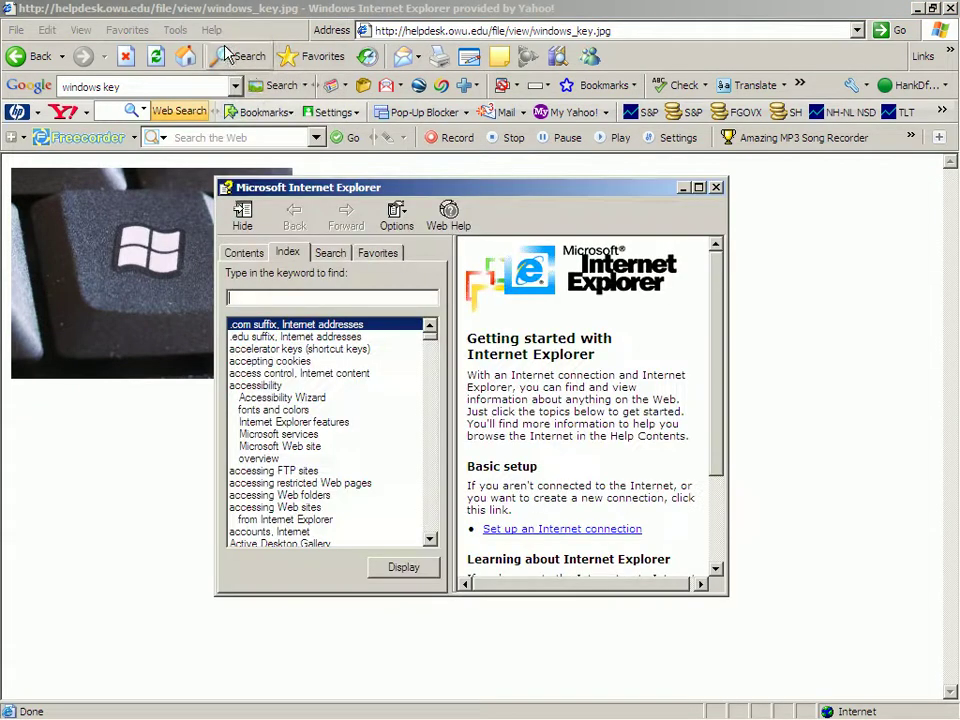
left_click(245, 253)
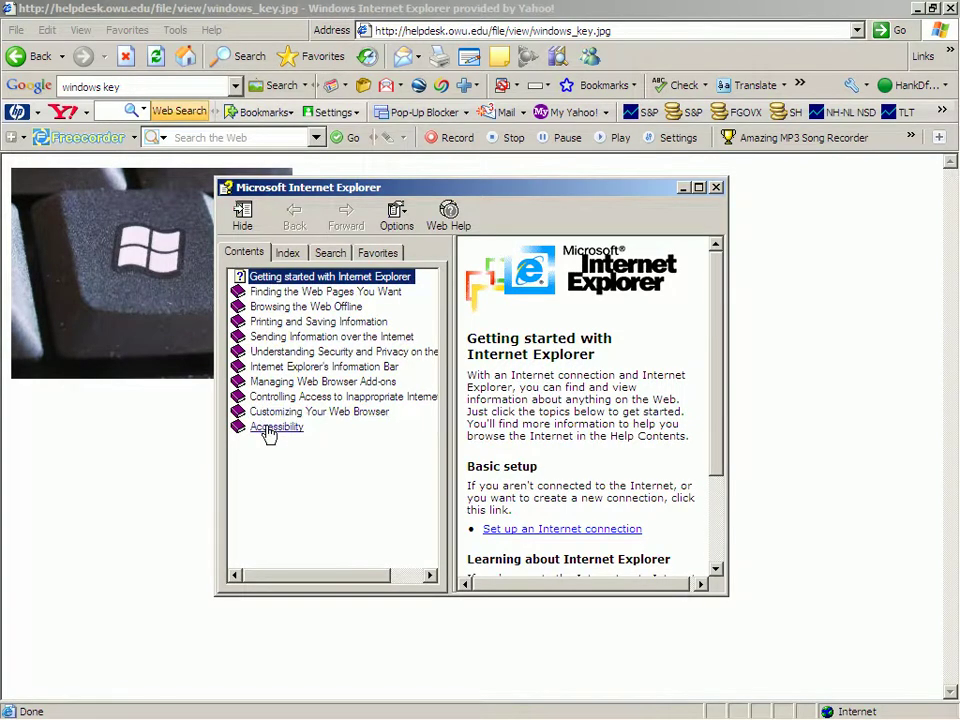
- Look up "cookies" in the help index and display the "about cookies" entry
left_click(286, 255)
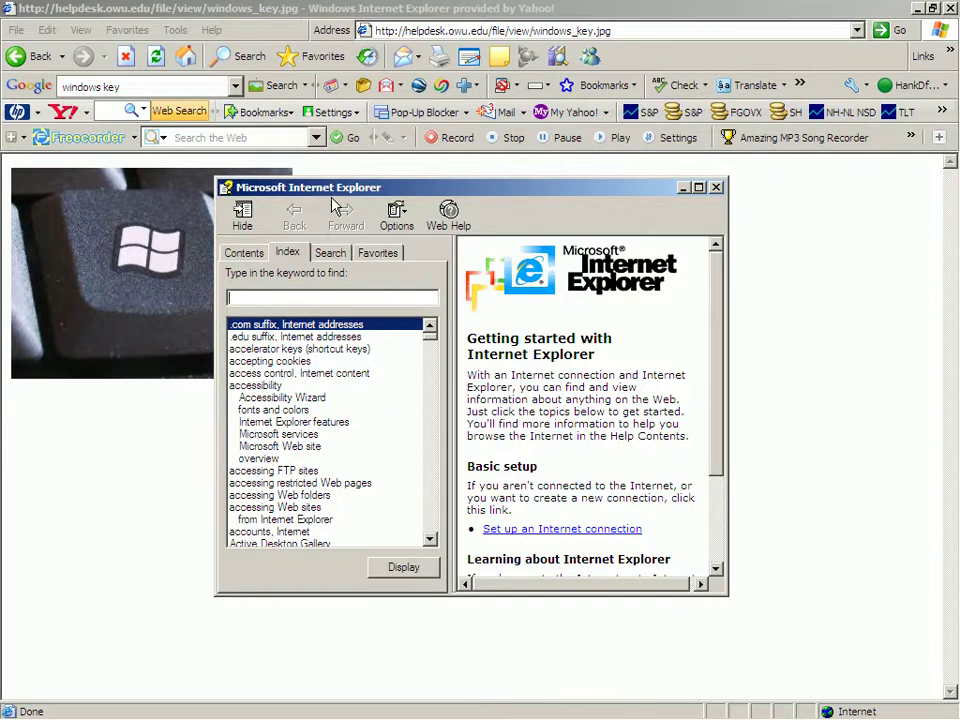
type("cookies")
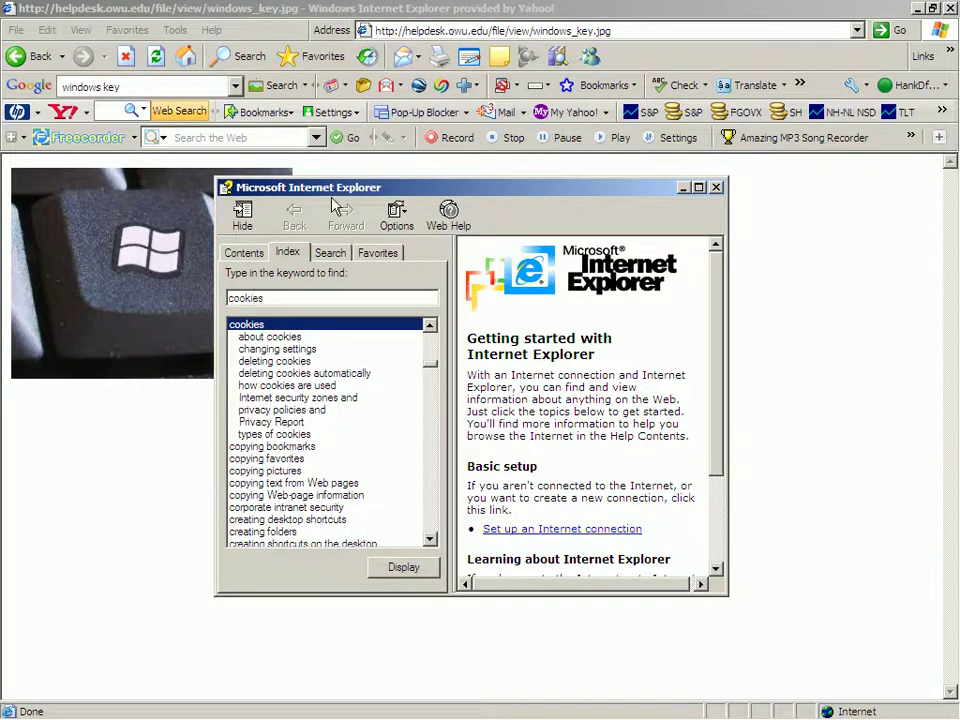
left_click(251, 339)
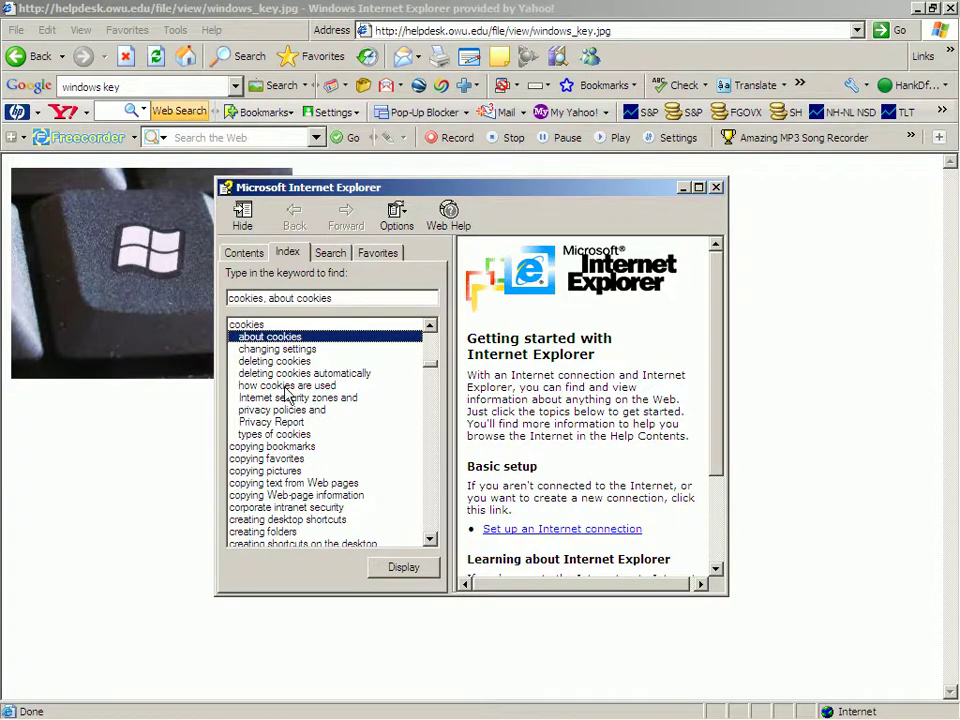
left_click(400, 568)
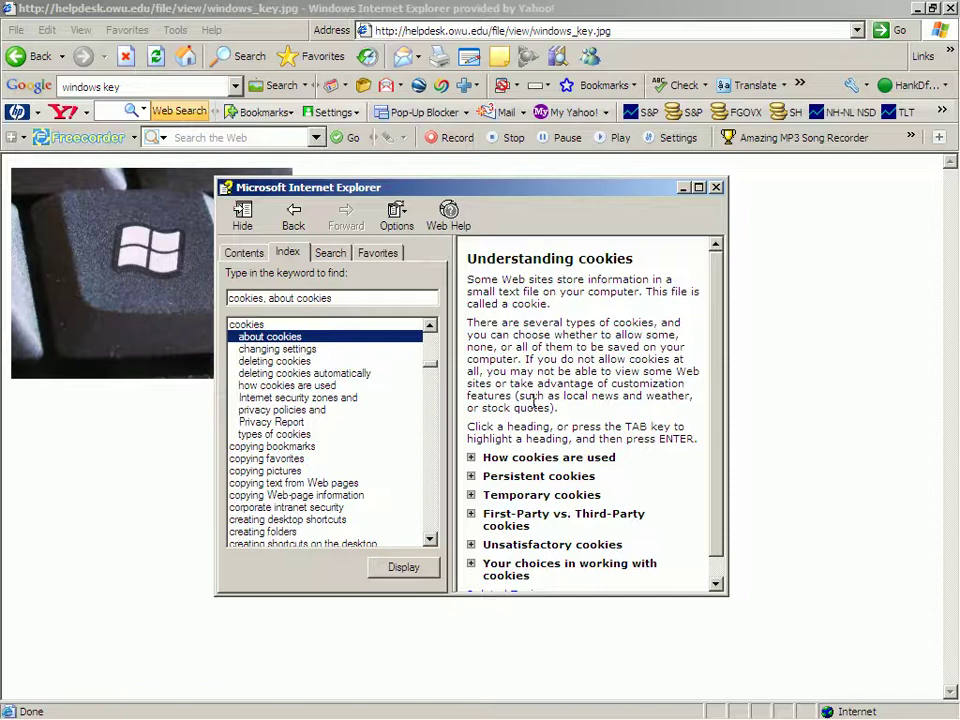
key("Tab")
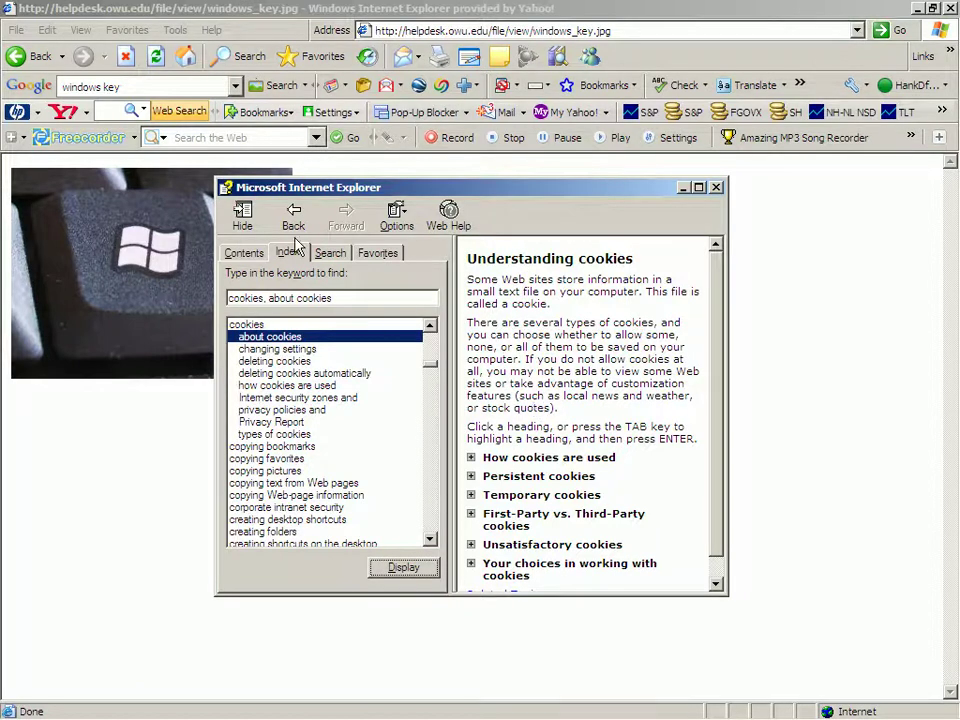
- Search the help for the keyword "cookies" and display the topic "Understanding privacy policies"
left_click(332, 256)
left_click(278, 297)
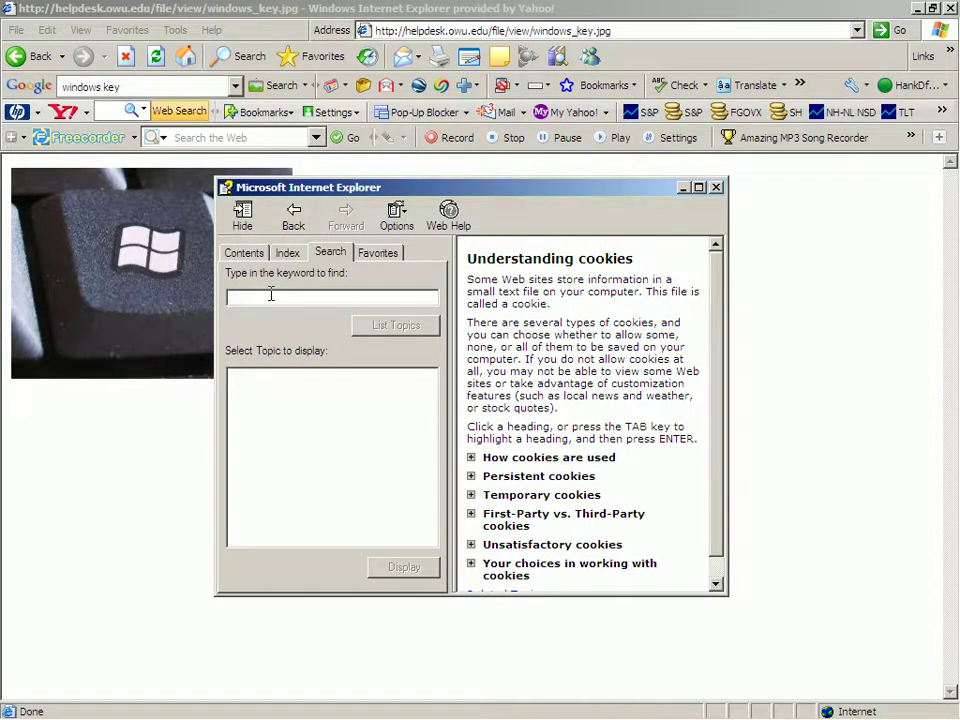
type("cookies")
left_click(383, 330)
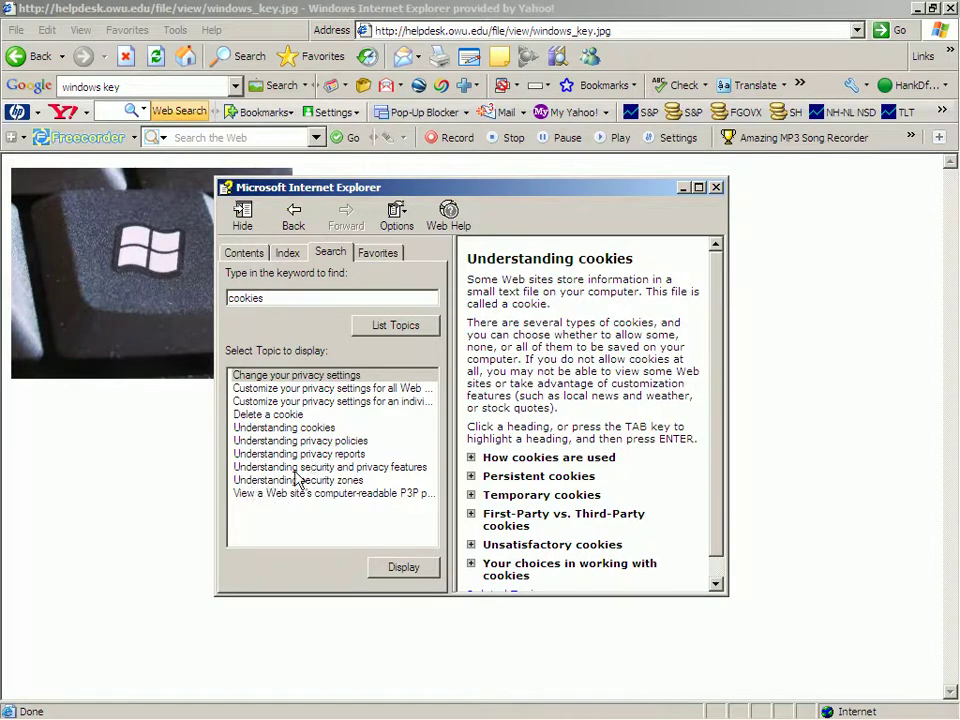
left_click(270, 441)
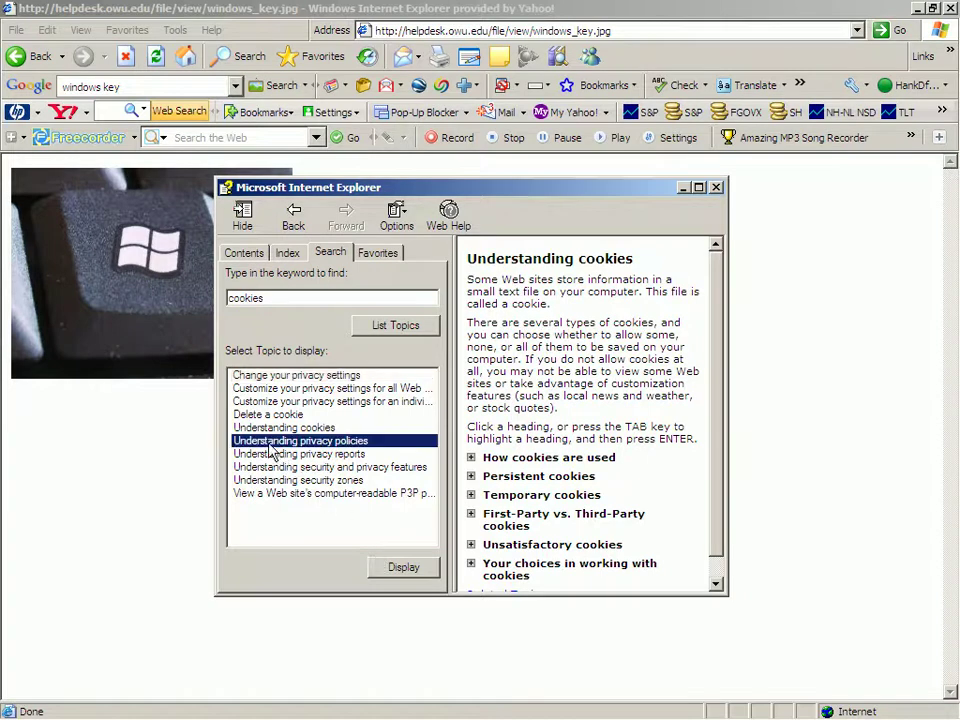
left_click(405, 570)
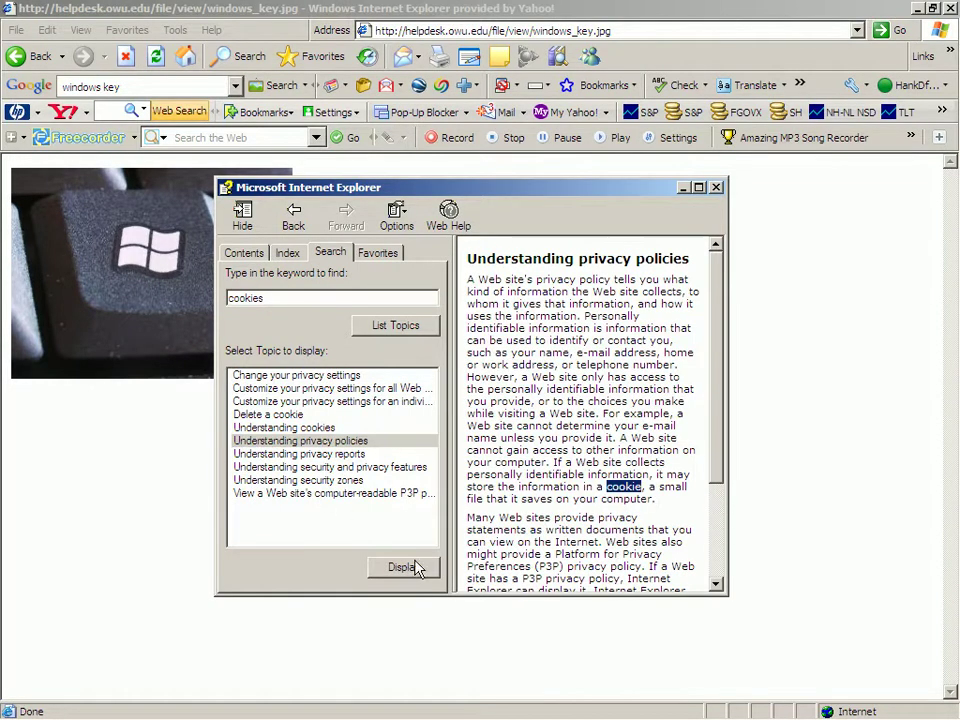
- Switch to Microsoft Word and create a new blank document
key("alt")
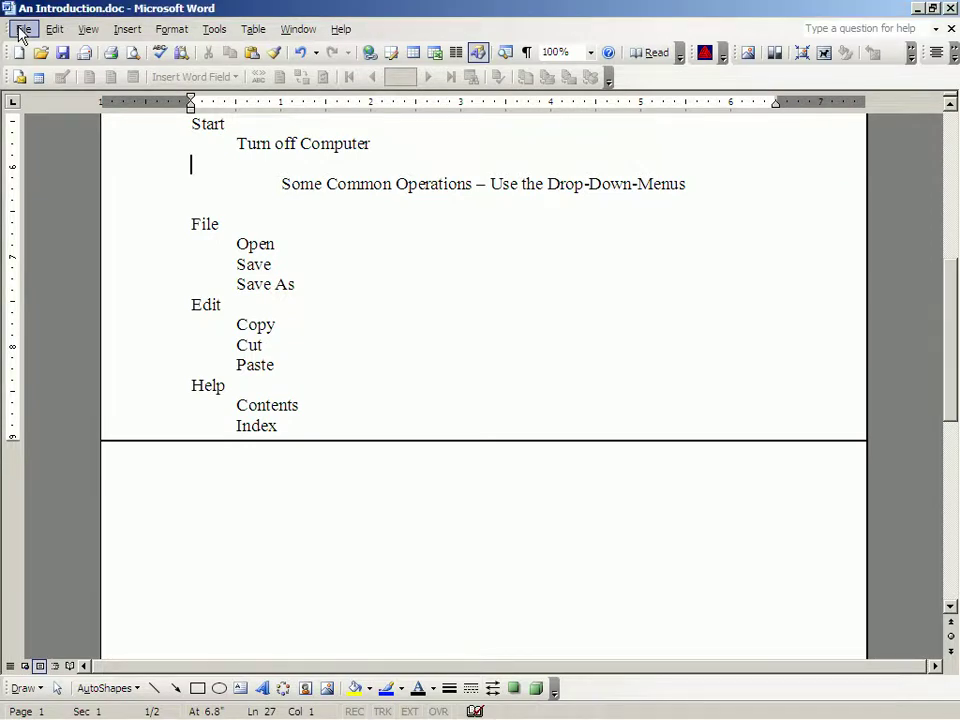
left_click(21, 30)
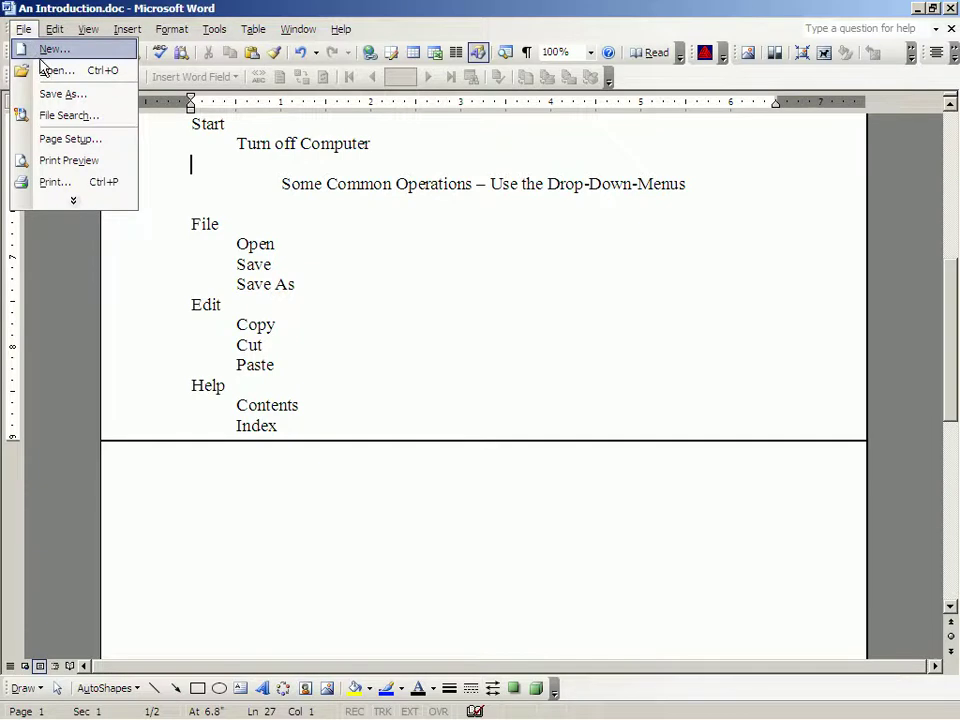
left_click(50, 53)
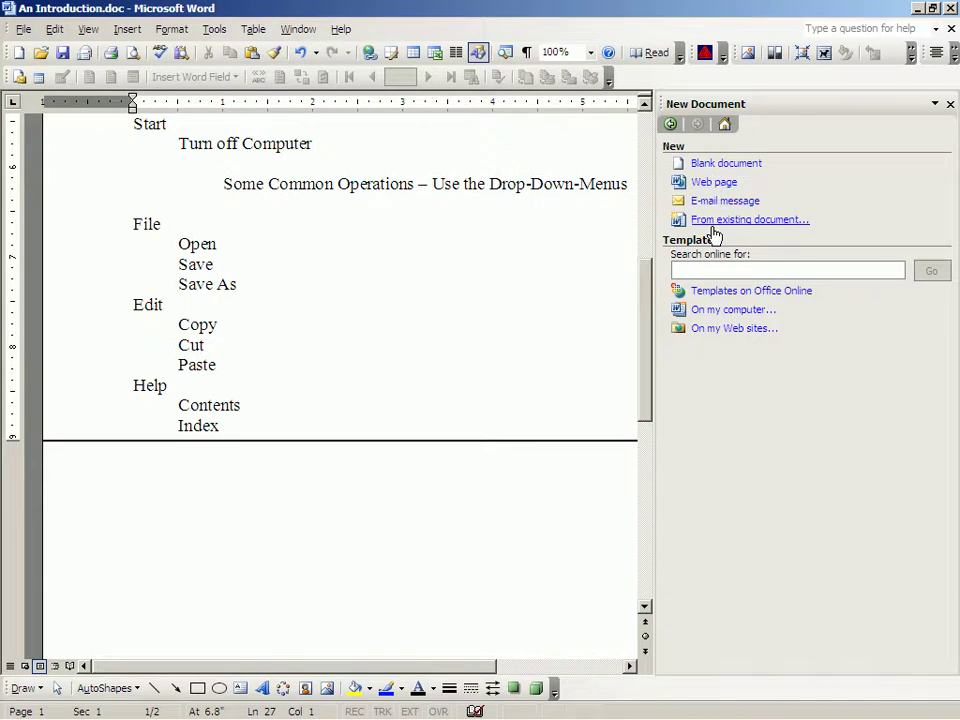
left_click(712, 166)
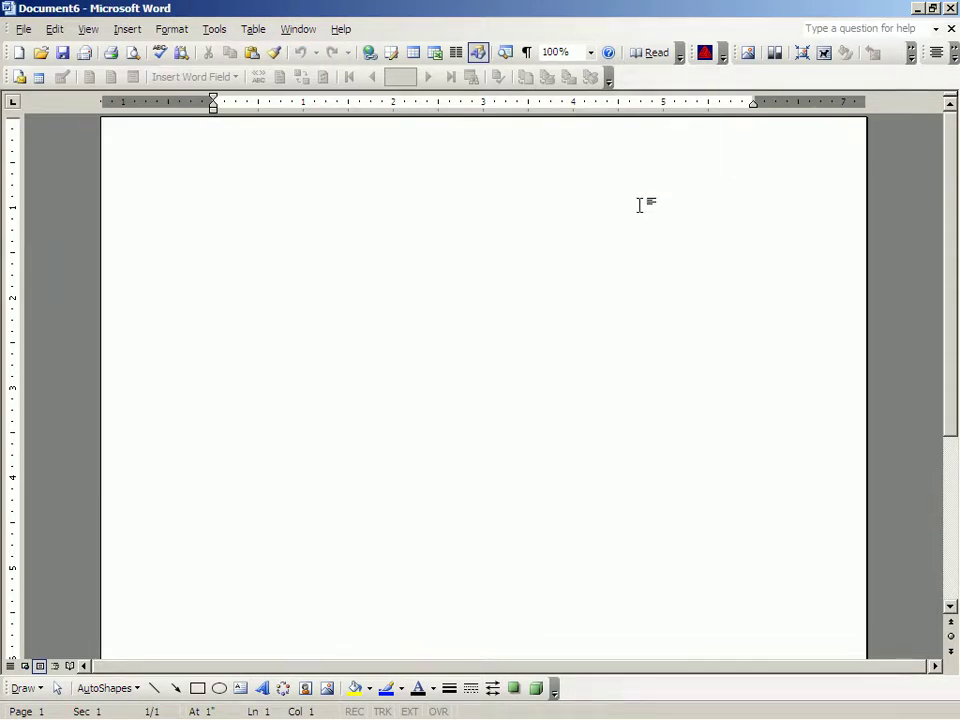
- Fill the blank document with five short lines of random filler text, starting with "Lkalkjefj;j", separated by several empty lines
type("Lkalkjefj;j")
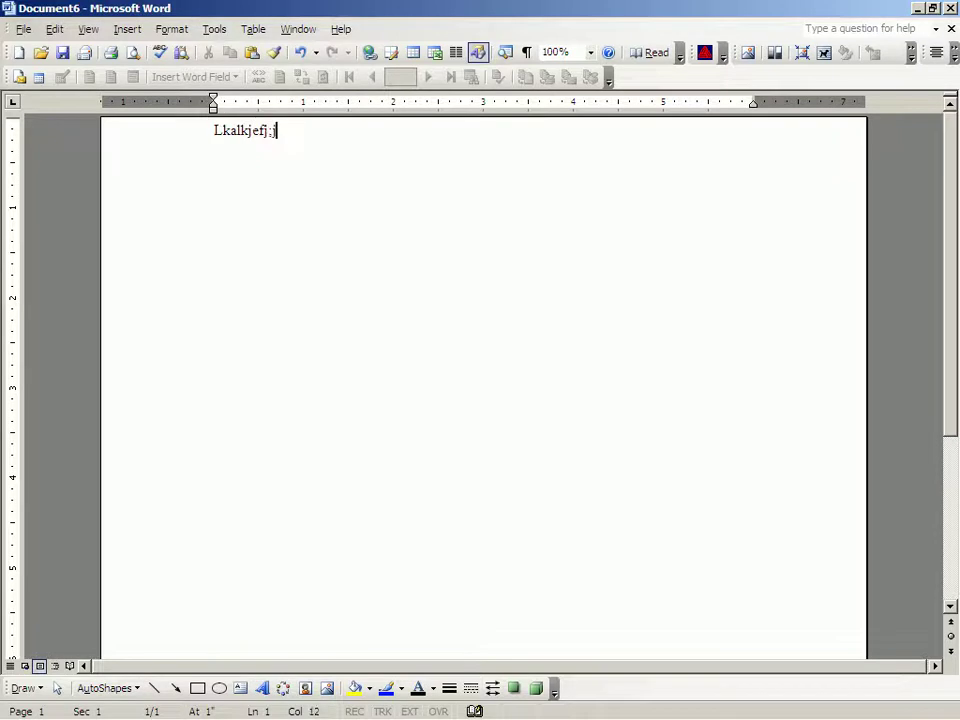
key("Return")
key("Return")
type("pdsovjpoapf")
key("Return")
key("Return")
key("Return")
key("Return")
type("ojpoasgpojpojp")
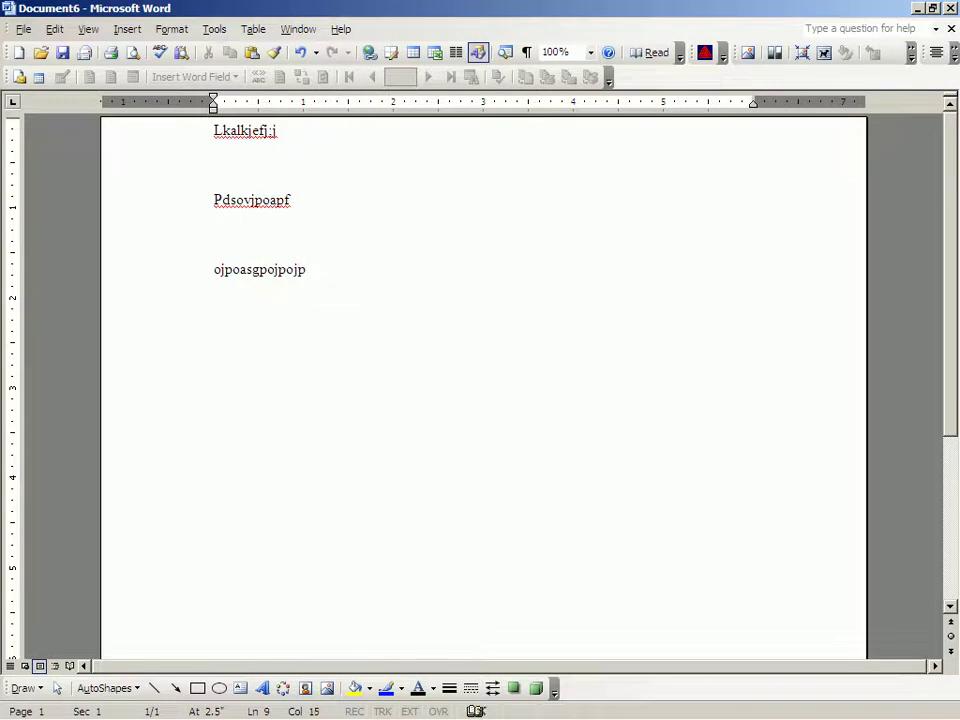
key("Return")
key("Return")
key("Return")
key("Return")
key("Return")
type("ojsapgojpojp")
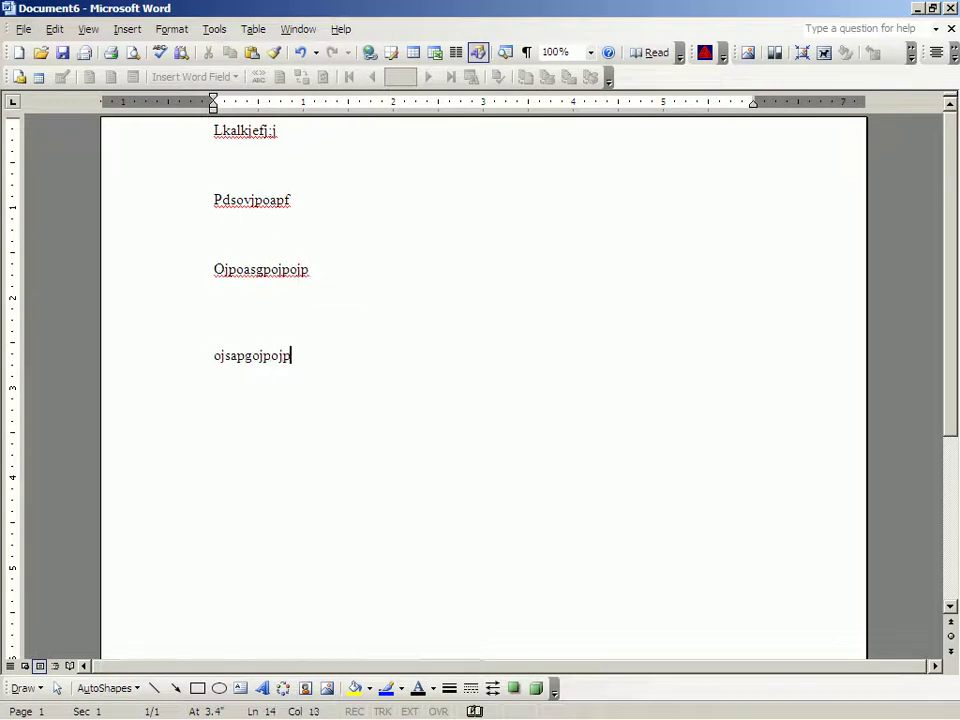
key("Return")
key("Return")
key("Return")
key("Return")
type("okapgok[poak[")
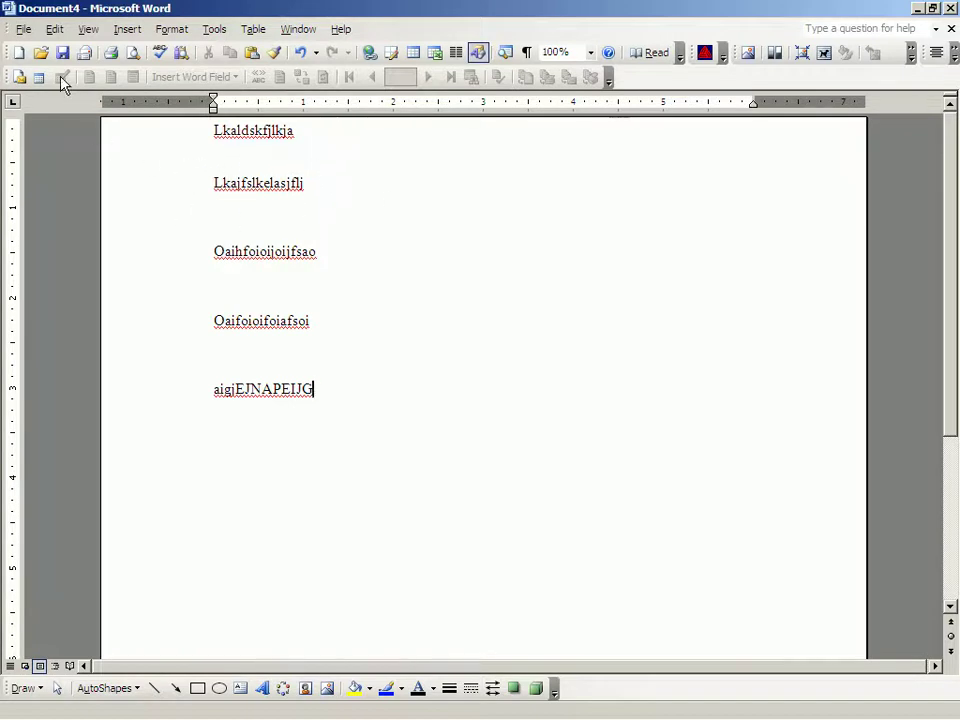
- Start opening a file, enter the Documents (Often Used) folder, and browse up through the parent folders to the Desktop
left_click(22, 30)
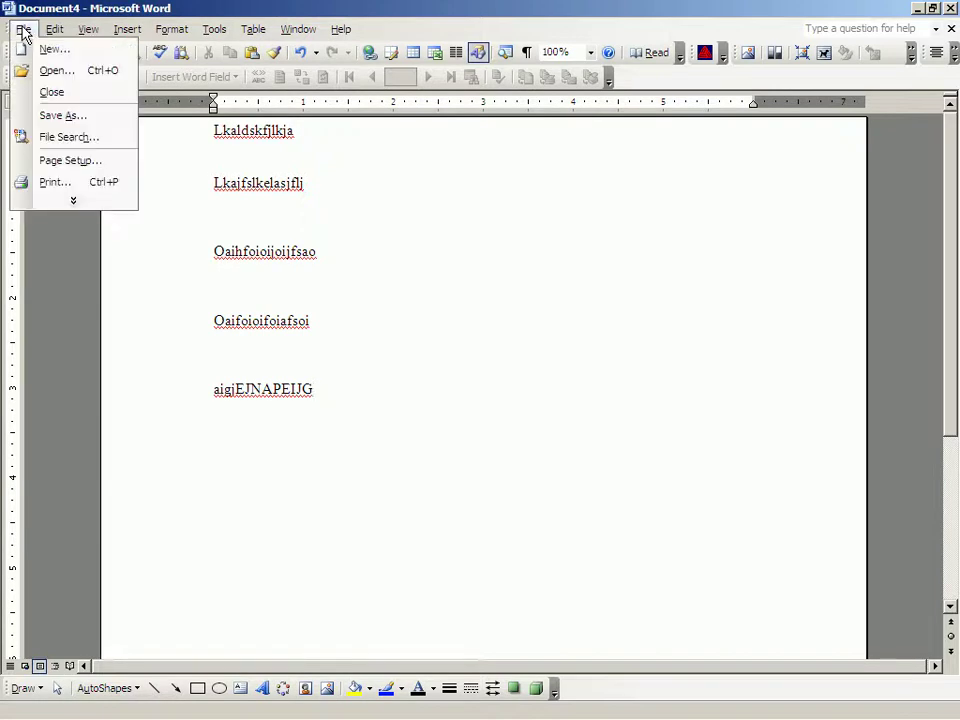
left_click(55, 71)
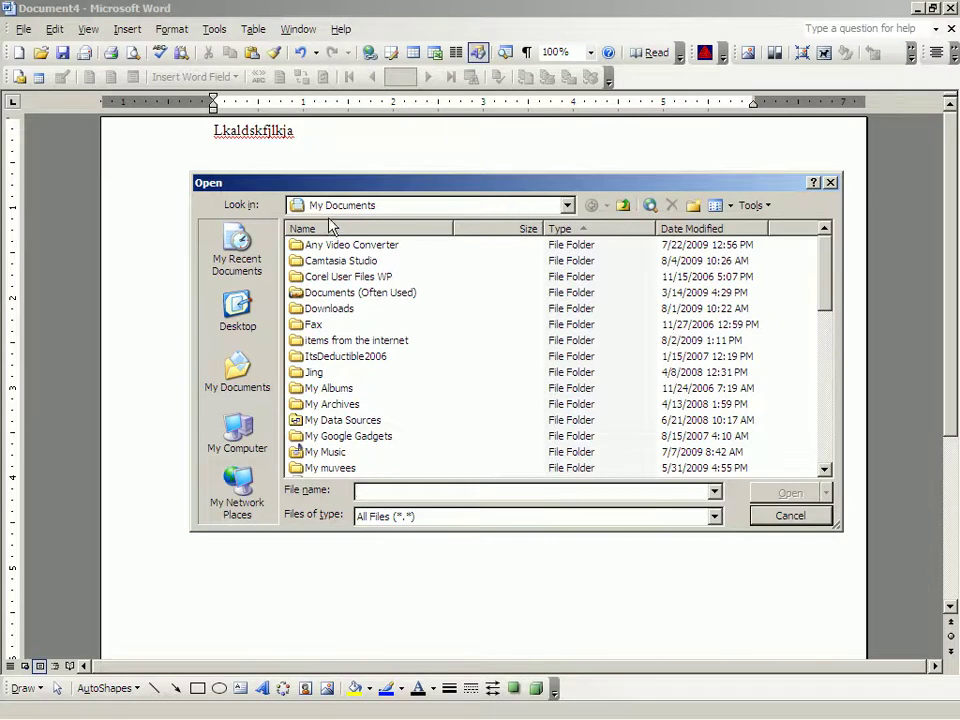
double_click(296, 297)
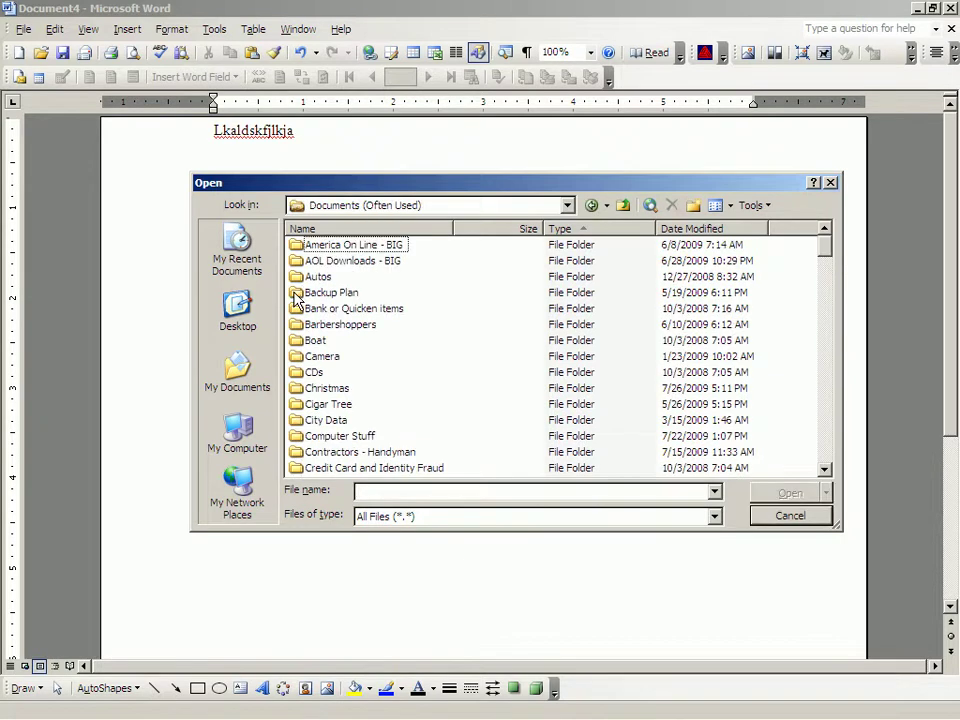
left_click(568, 205)
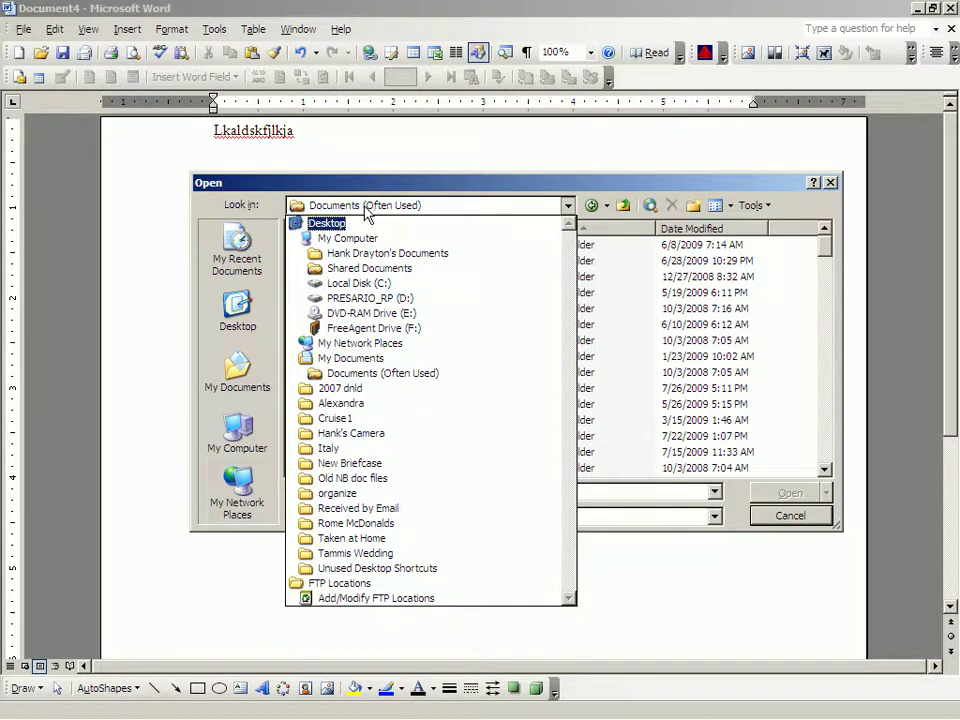
left_click(466, 209)
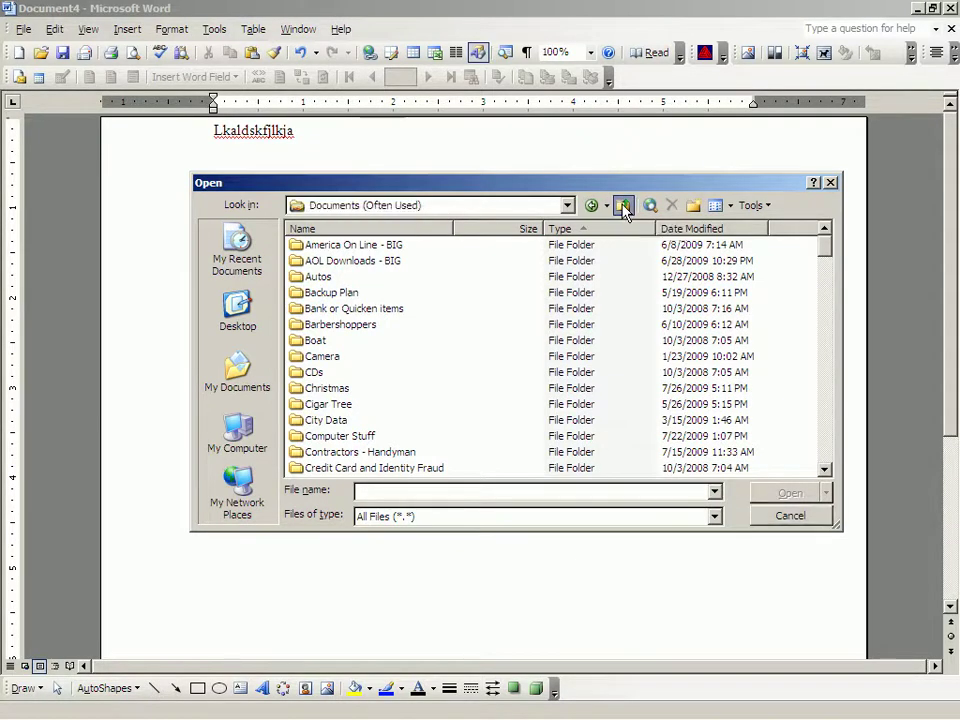
left_click(591, 207)
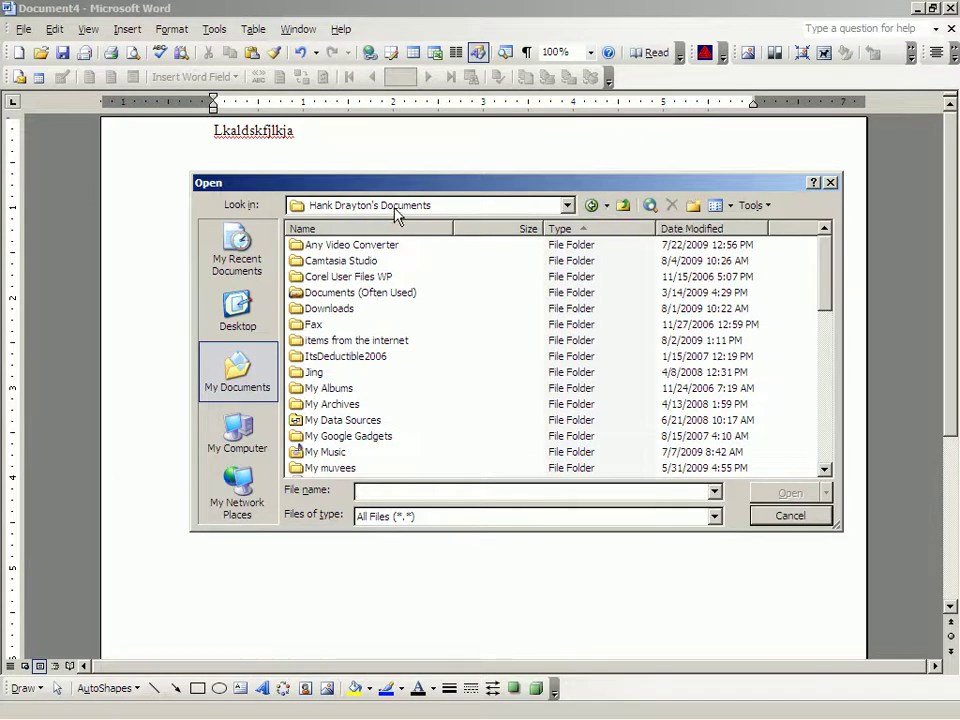
left_click(623, 207)
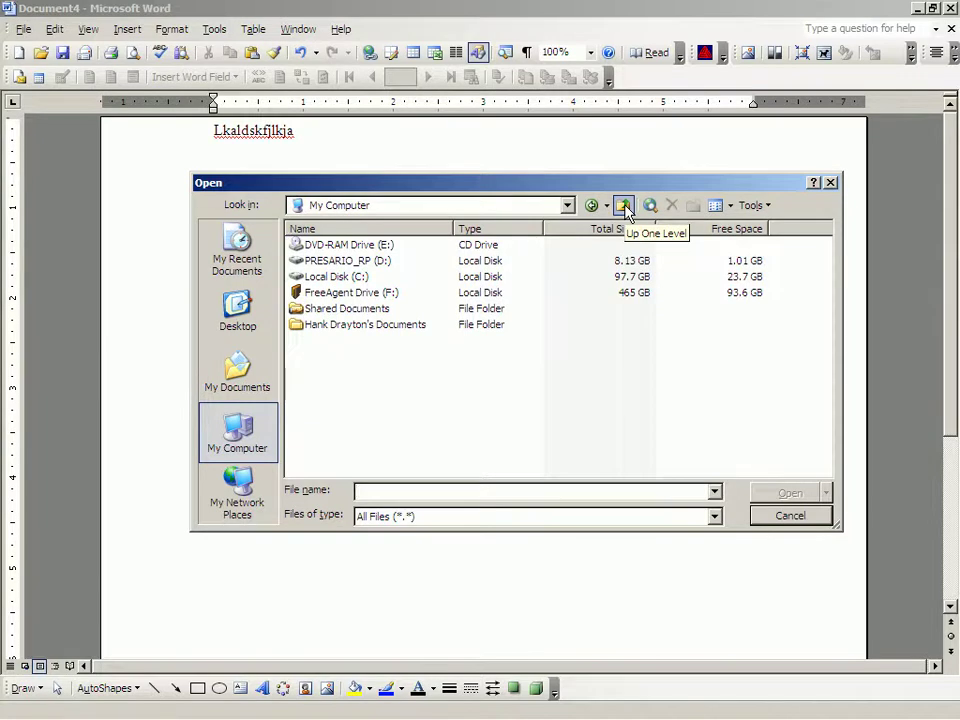
left_click(623, 207)
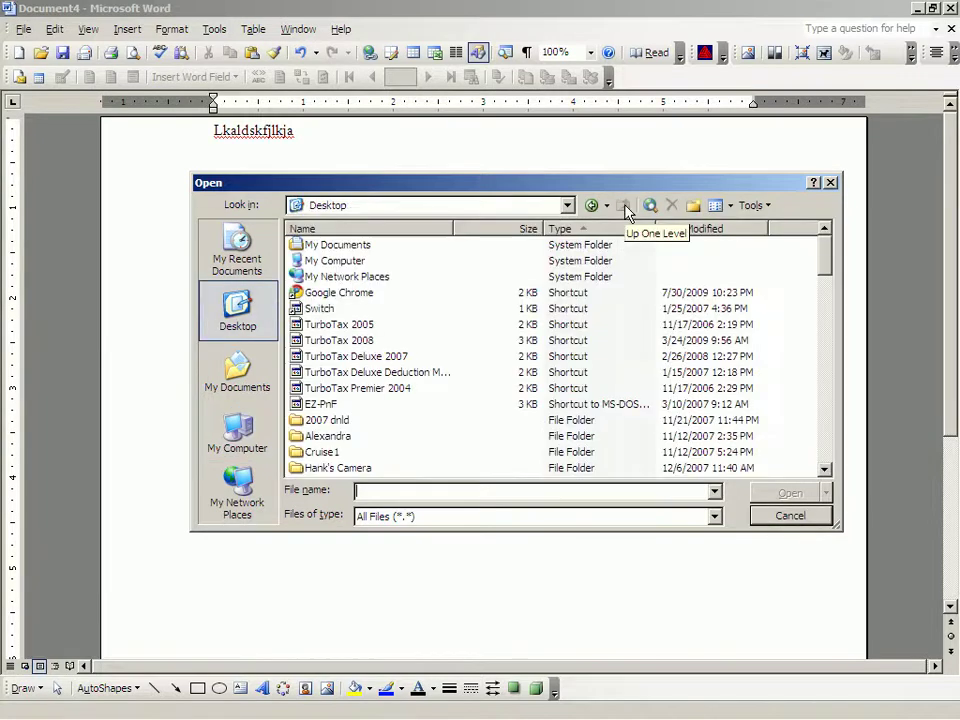
- Navigate from the Desktop through My Documents and Documents (Often Used) into the Teaching Packages folder
double_click(305, 246)
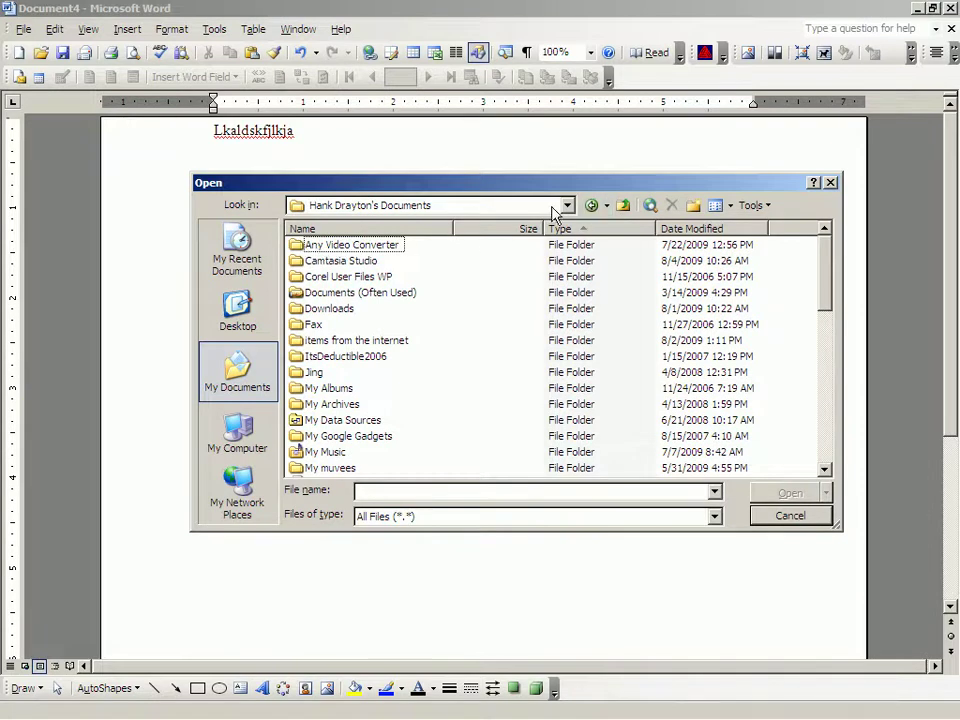
double_click(313, 295)
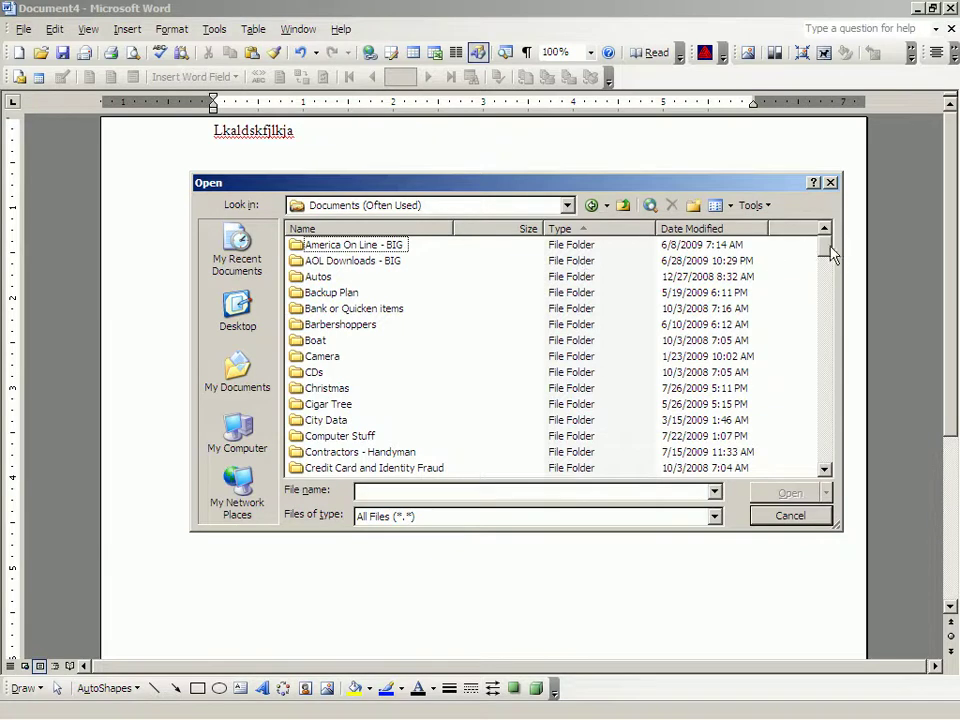
left_click_drag(827, 243, 827, 341)
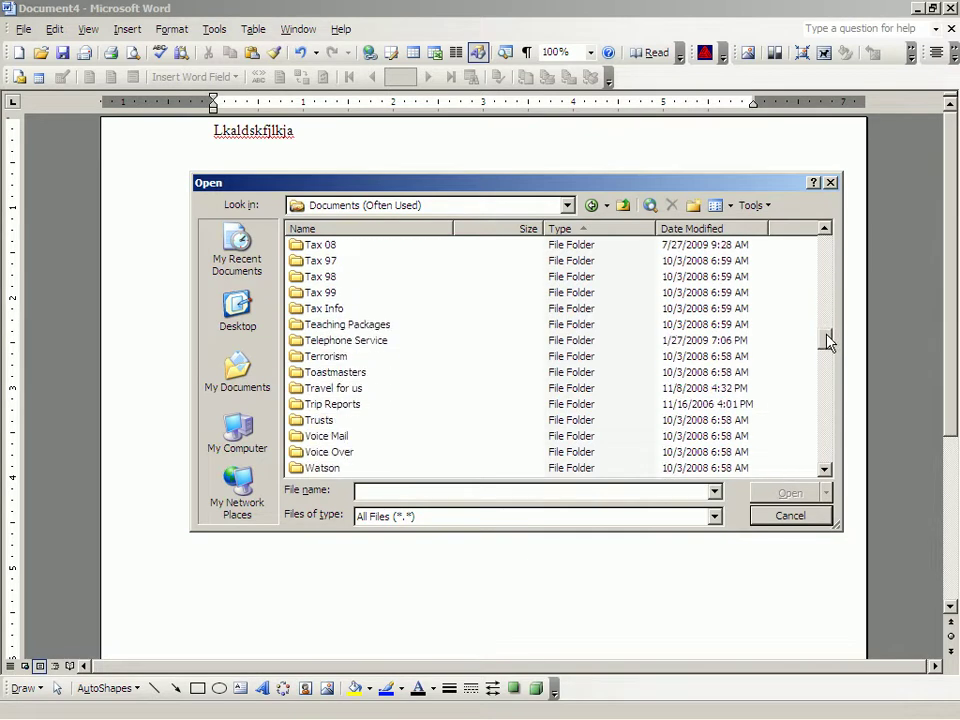
double_click(298, 326)
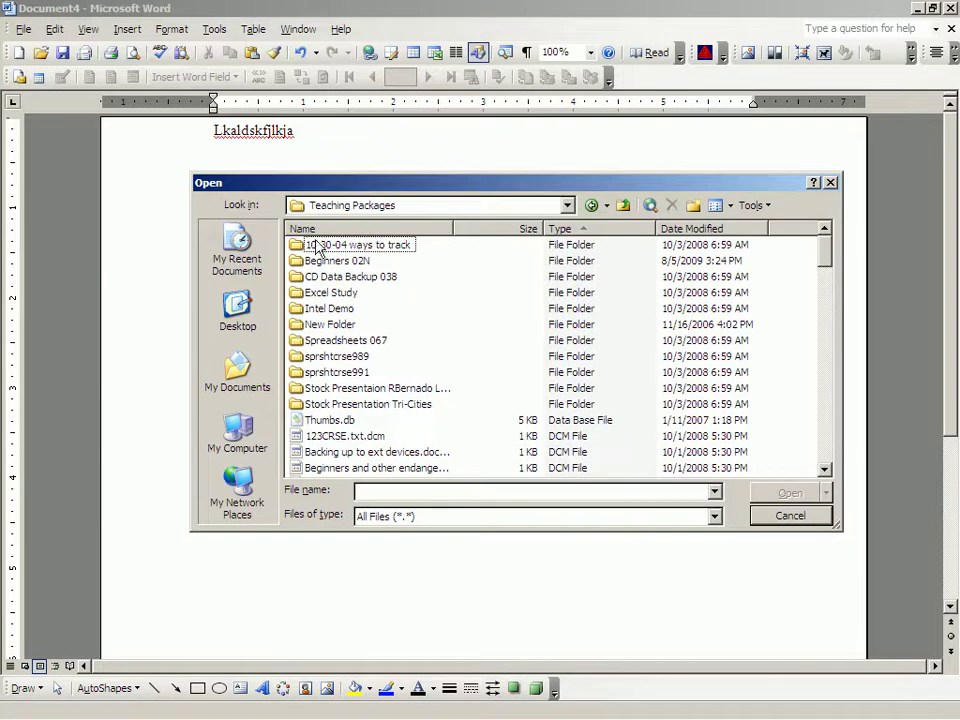
left_click(569, 205)
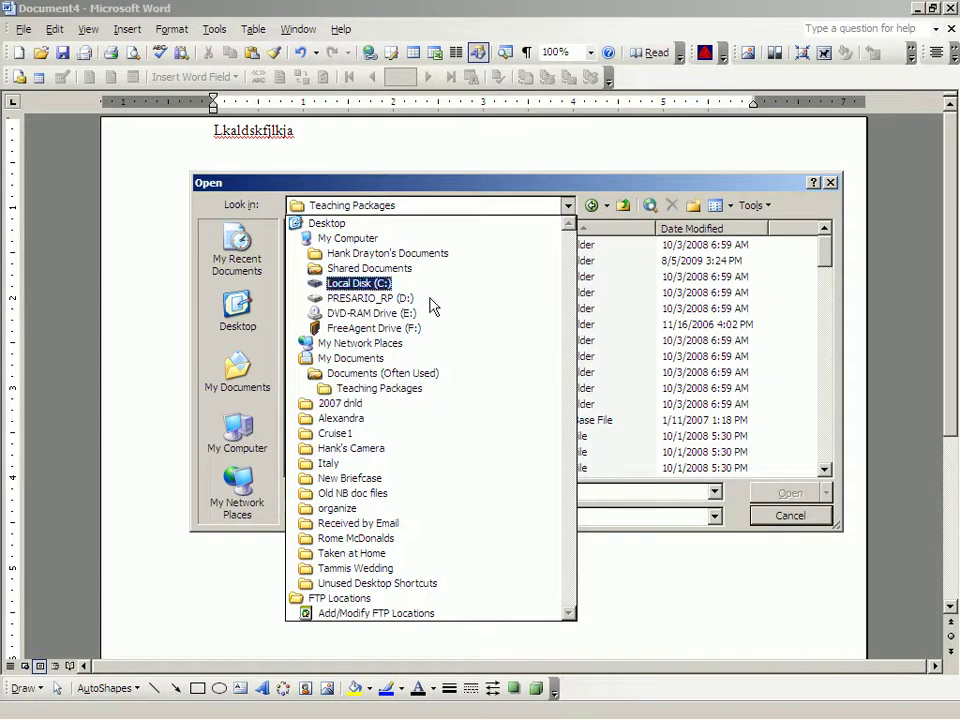
left_click(443, 206)
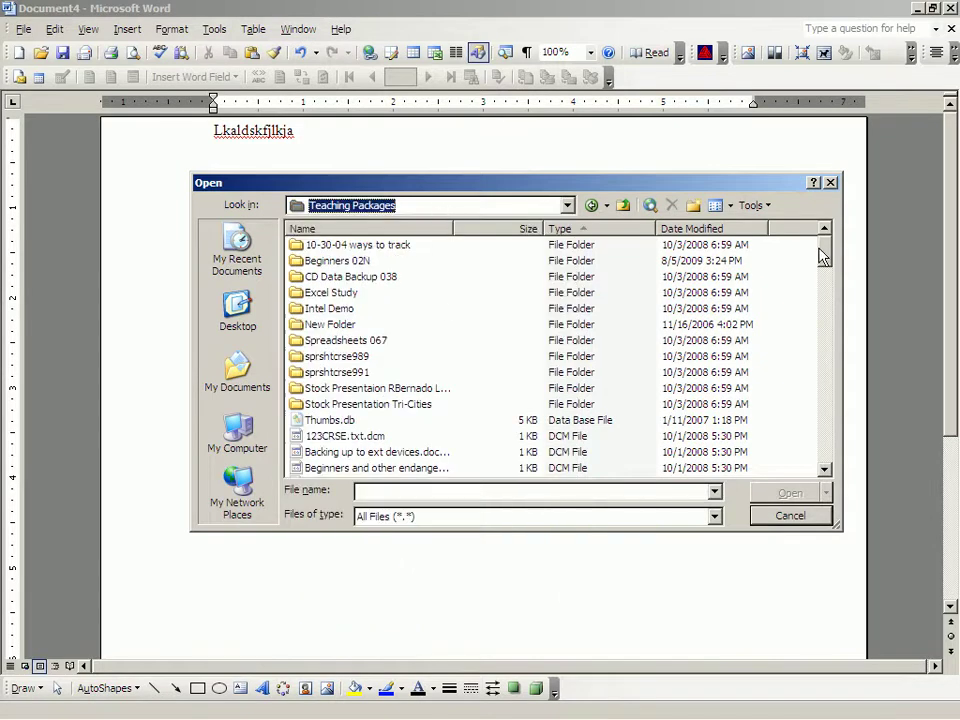
- Open the Word document "Beginners and other endangered.doc" from the Beginners 02N folder
mouse_move(826, 250)
left_mouse_down()
mouse_move(833, 262)
mouse_move(828, 247)
left_mouse_up()
mouse_move(826, 254)
left_mouse_down()
mouse_move(828, 272)
mouse_move(827, 242)
left_mouse_up()
double_click(295, 262)
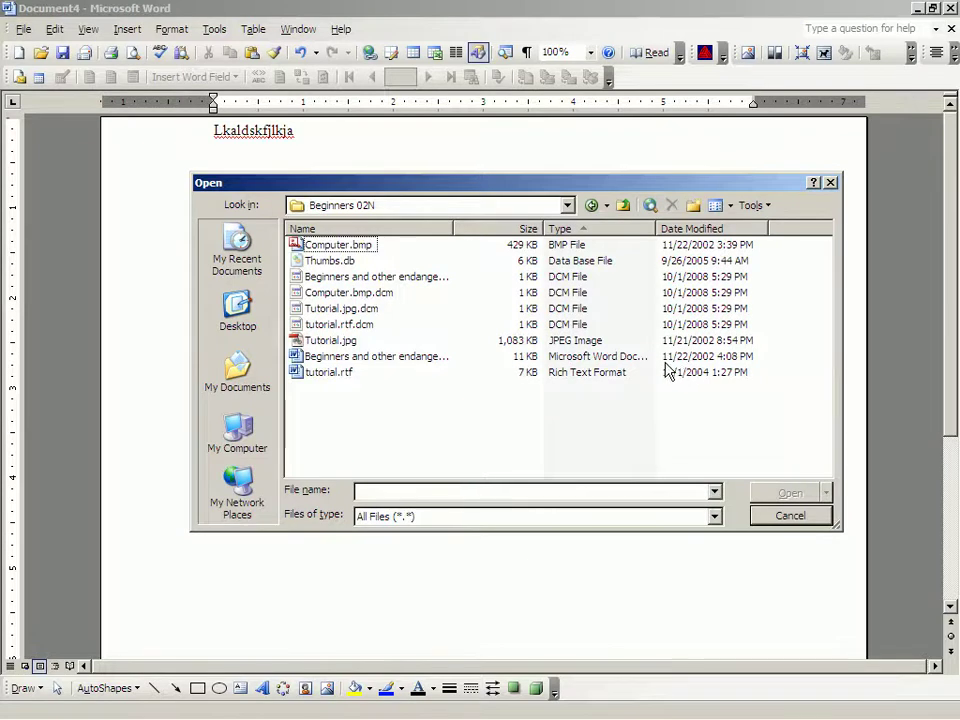
left_click(307, 360)
double_click(306, 361)
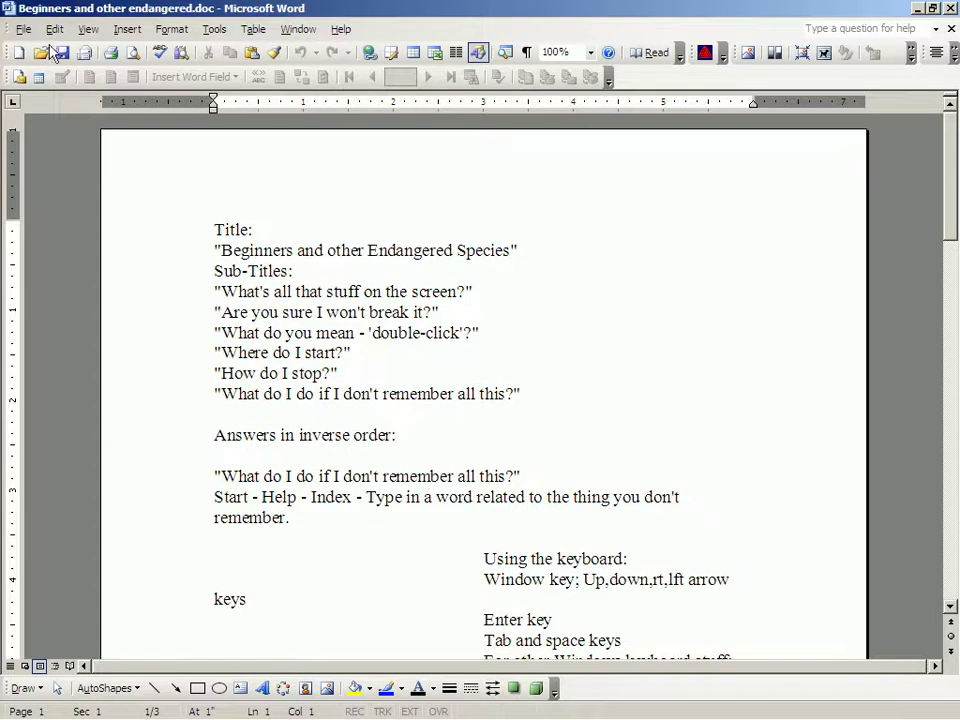
- Switch to the open document Document4
left_click(24, 30)
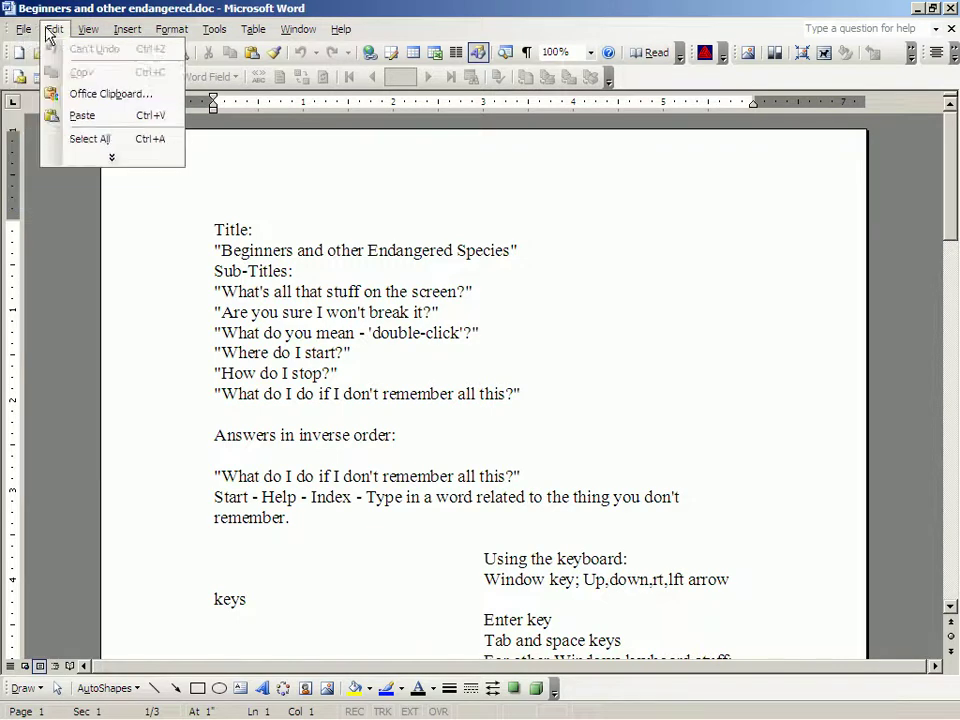
mouse_move(89, 30)
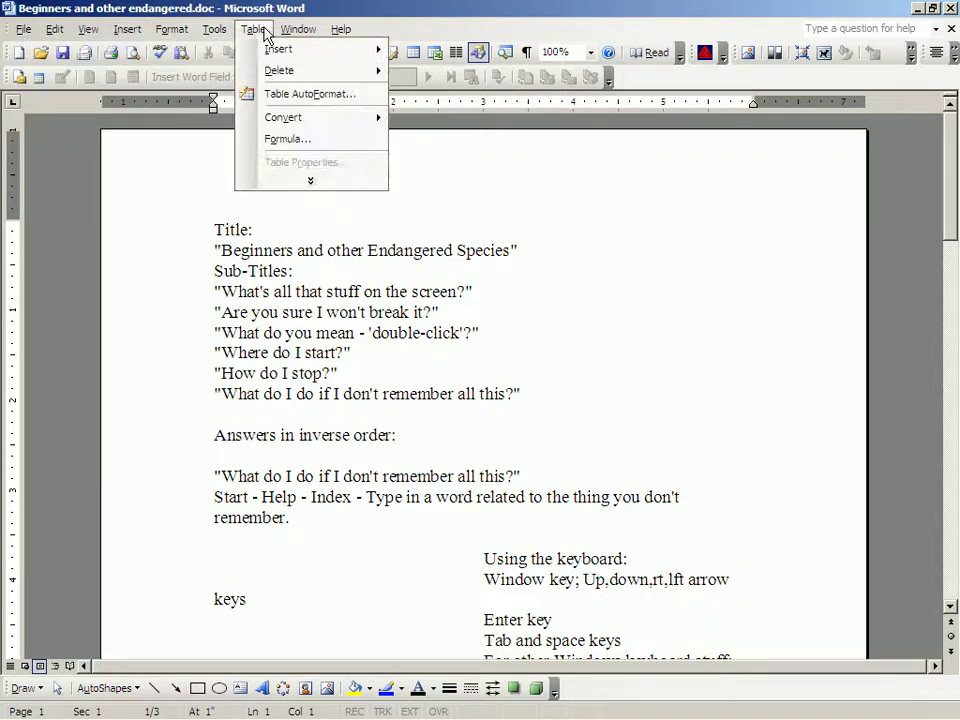
mouse_move(299, 33)
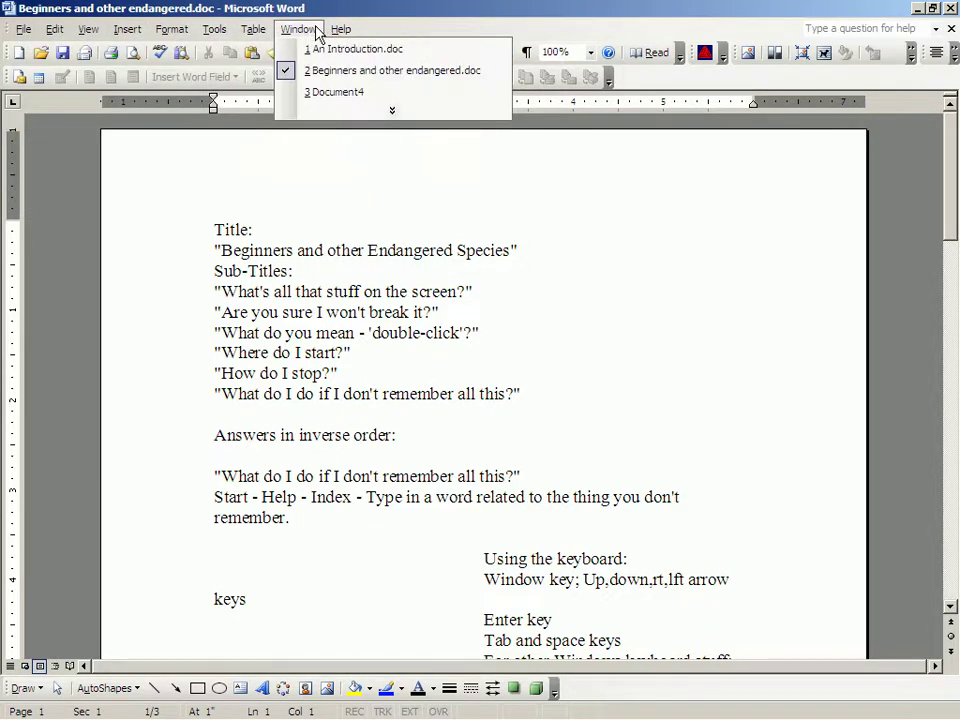
left_click(335, 92)
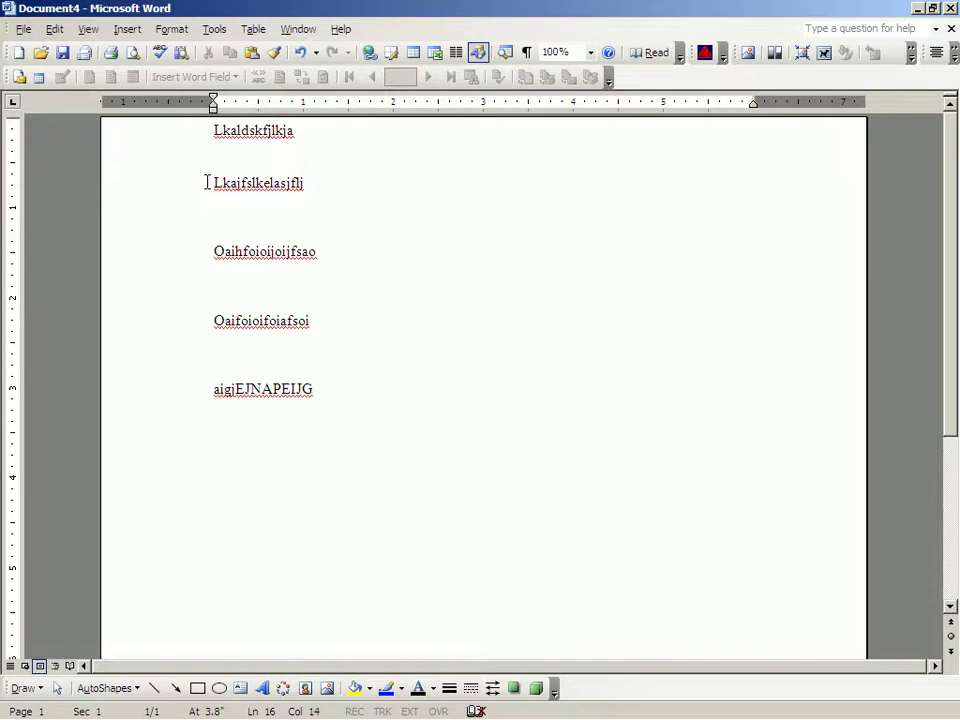
left_click(21, 29)
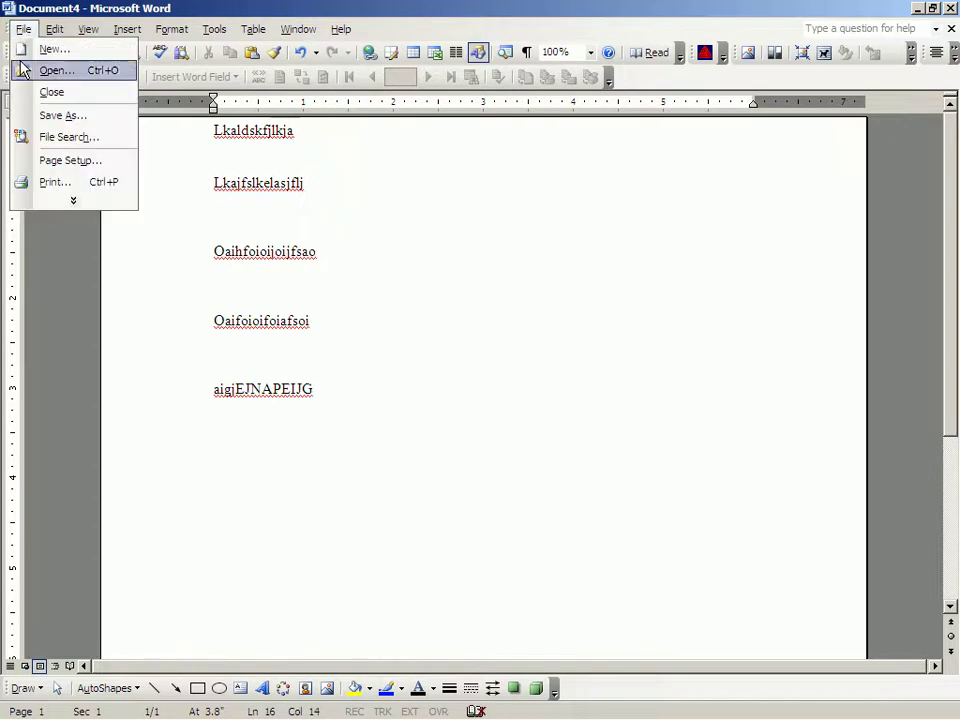
left_click(73, 200)
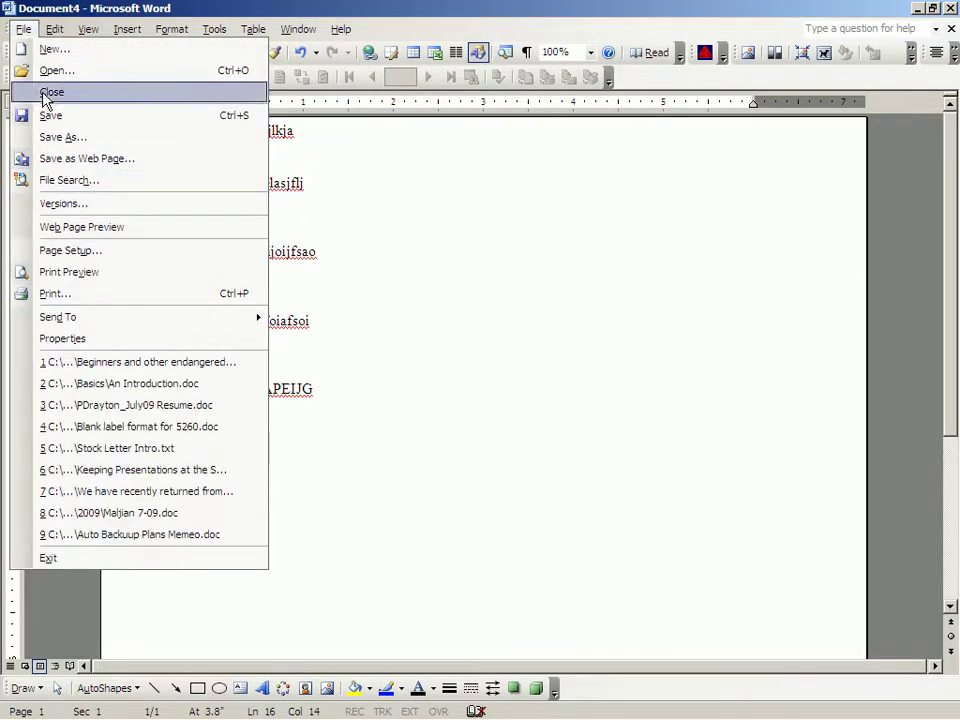
left_click(424, 251)
- Start saving Document4 with Save As and choose the Teaching Packages folder as the location
left_click(20, 31)
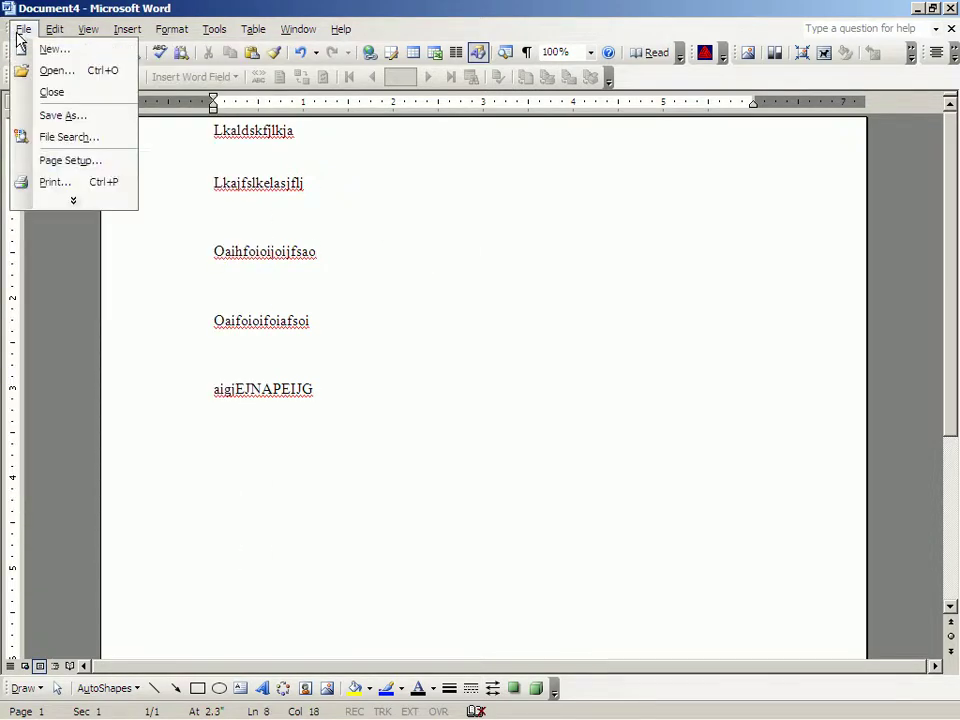
left_click(74, 203)
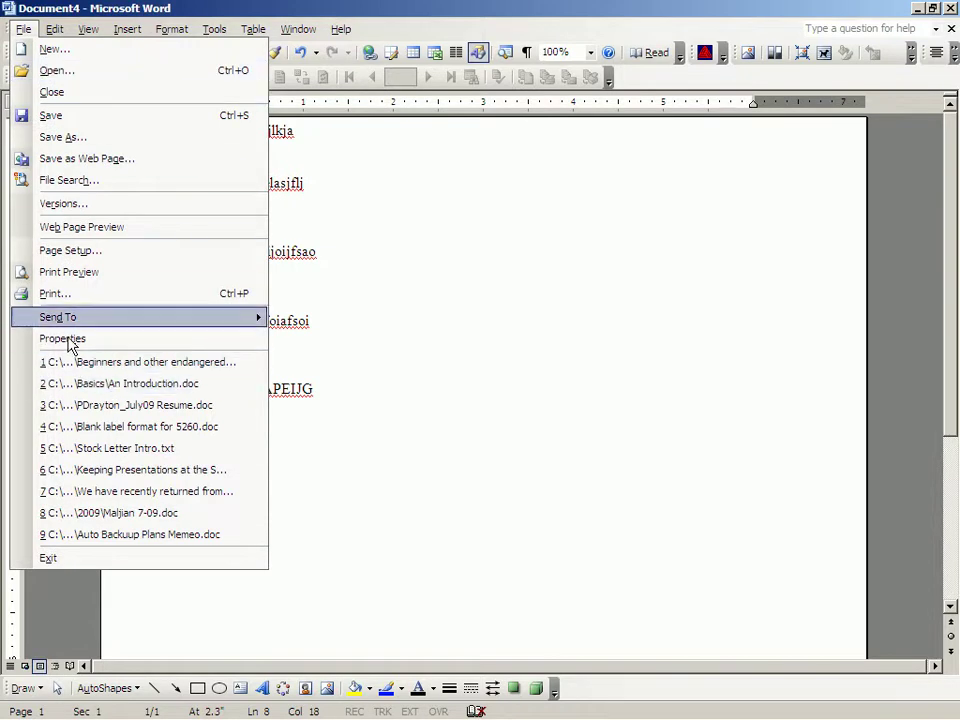
left_click(55, 140)
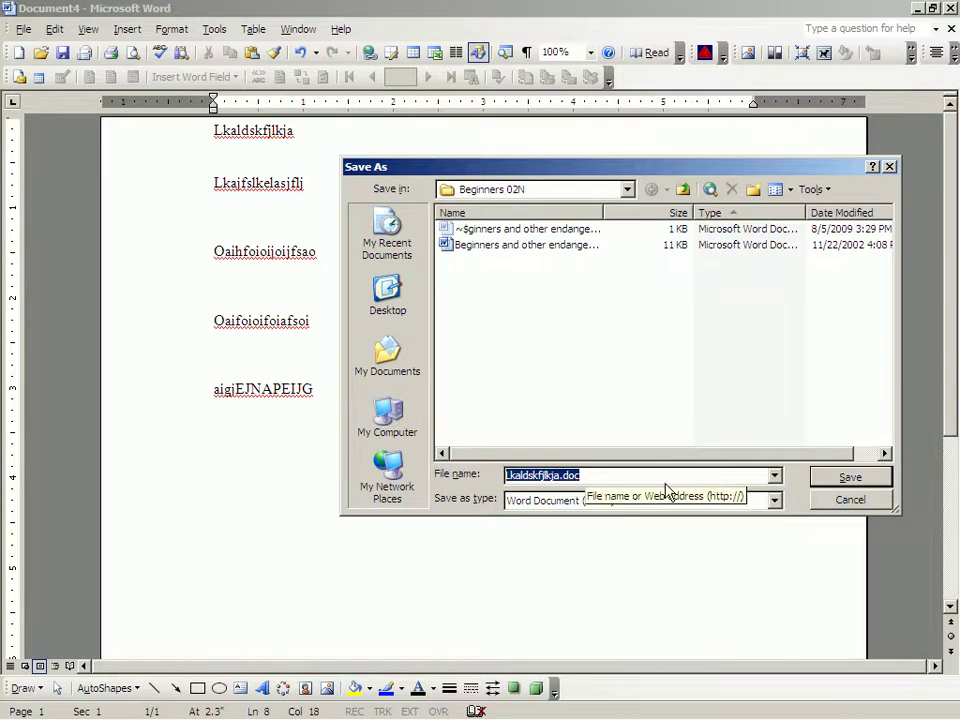
left_click(628, 189)
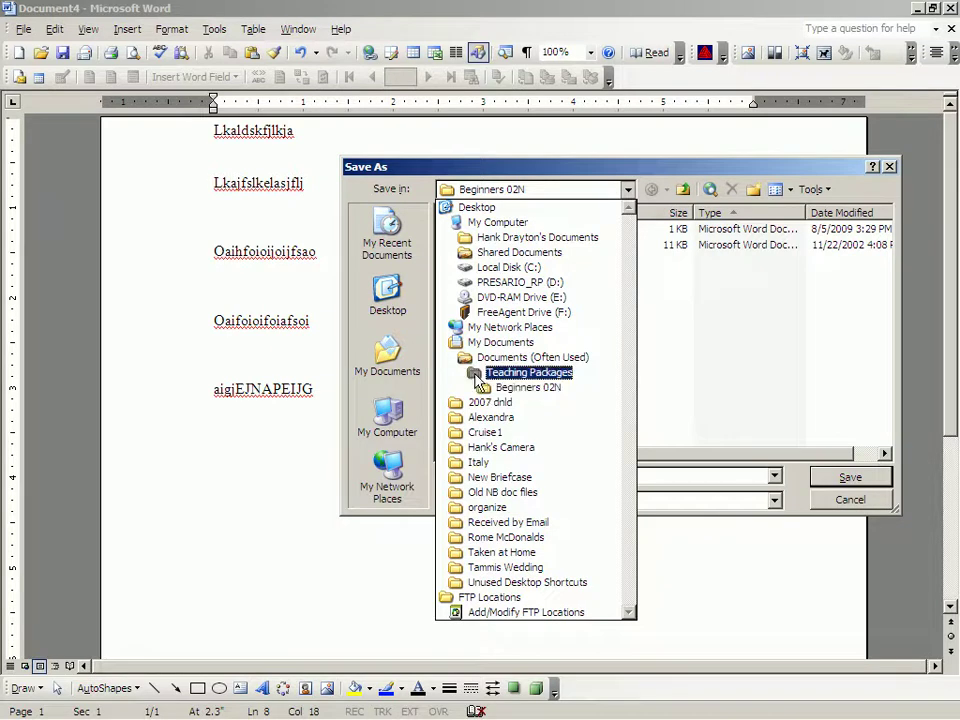
left_click(480, 376)
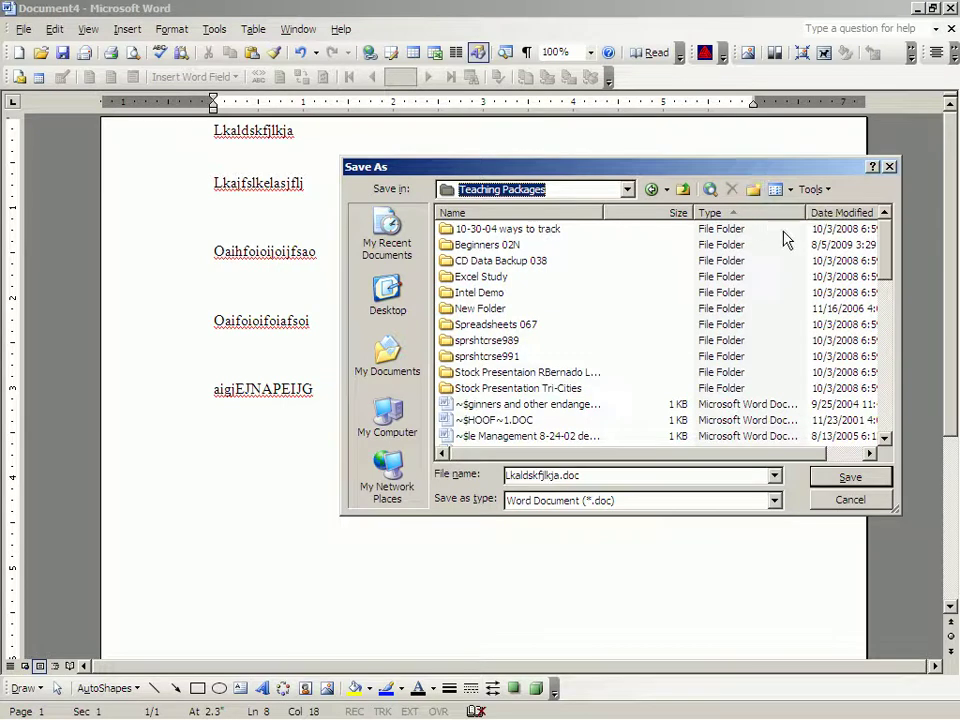
- Create a new folder named "August 2009 presentation at SCG" inside Teaching Packages
left_click(755, 191)
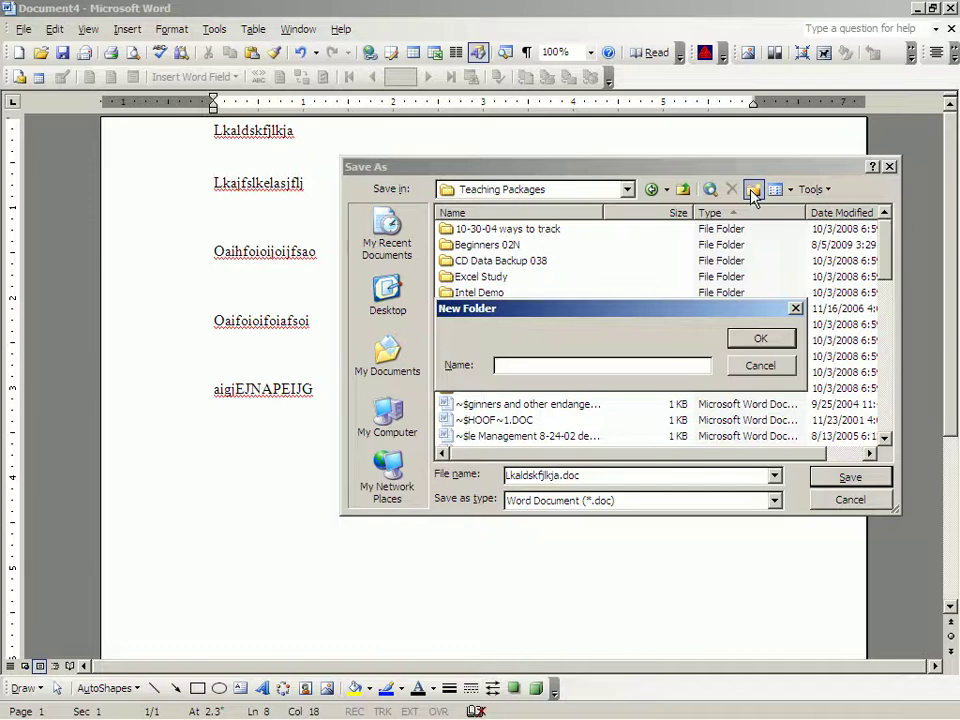
type("aUG")
key("Delete")
key("Delete")
key("Delete")
type("August 2009 presenta")
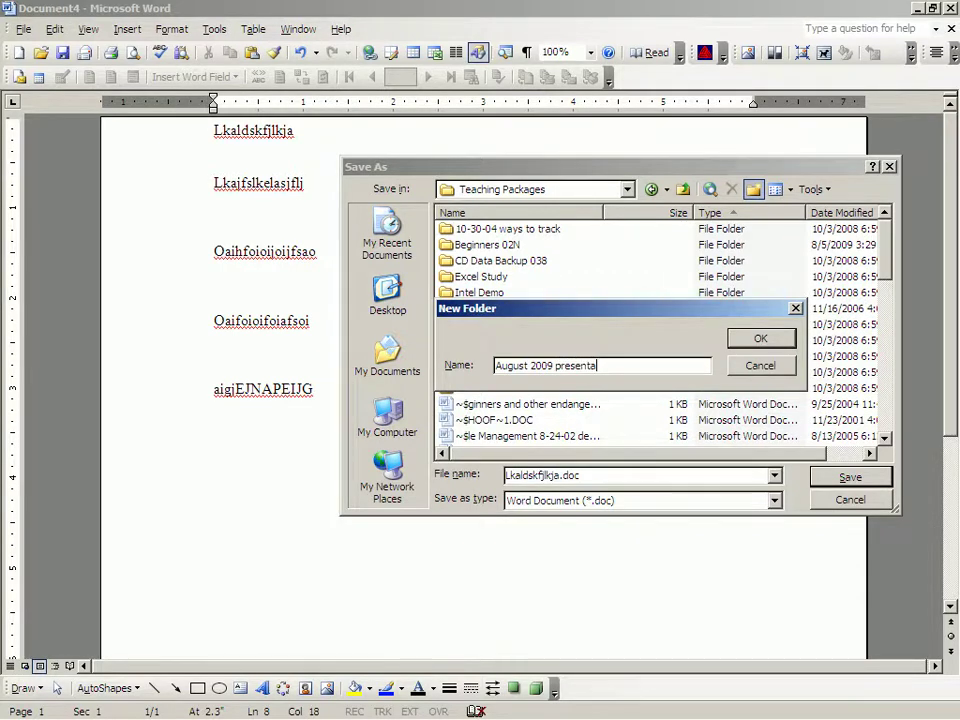
type("tion at SCG")
left_click(761, 341)
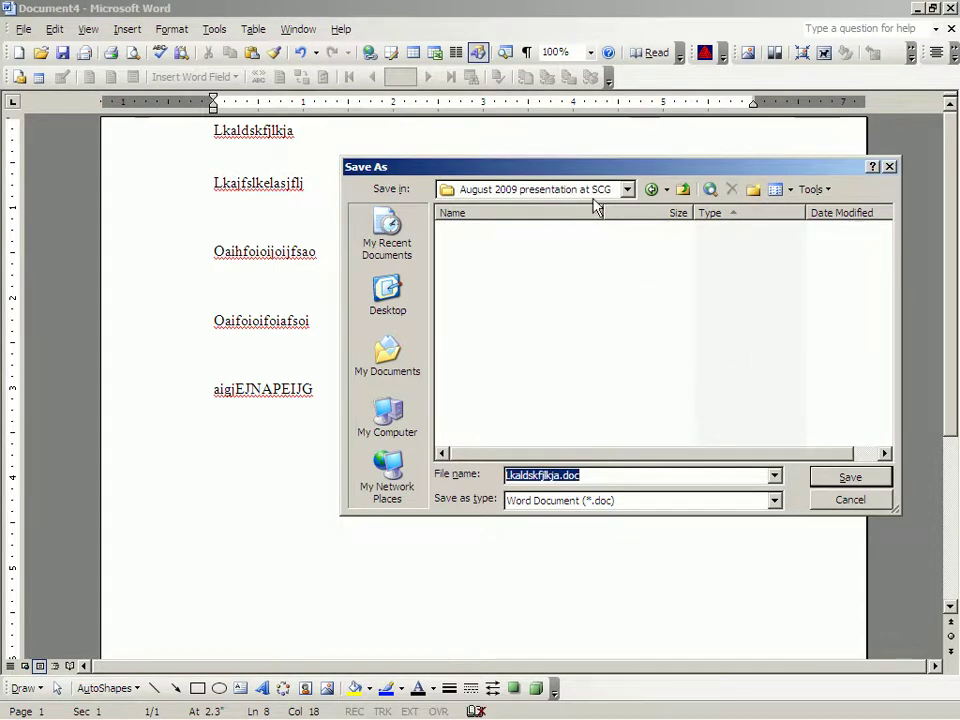
- Save the document as "sample word document.doc" in the new folder and close it
left_click(558, 474)
double_click(558, 474)
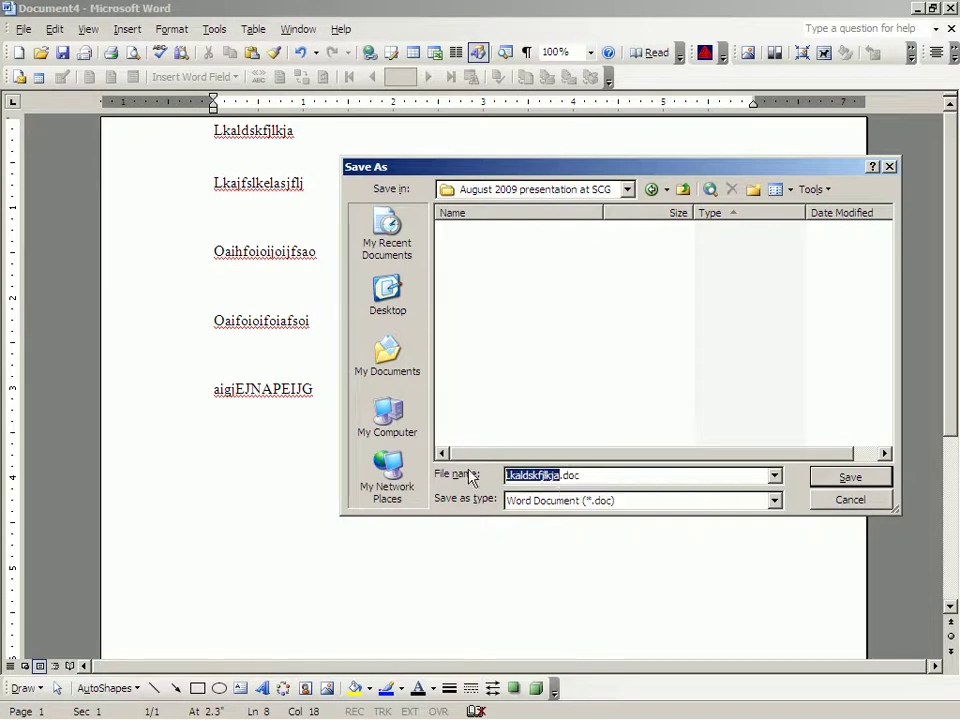
type("sample wo")
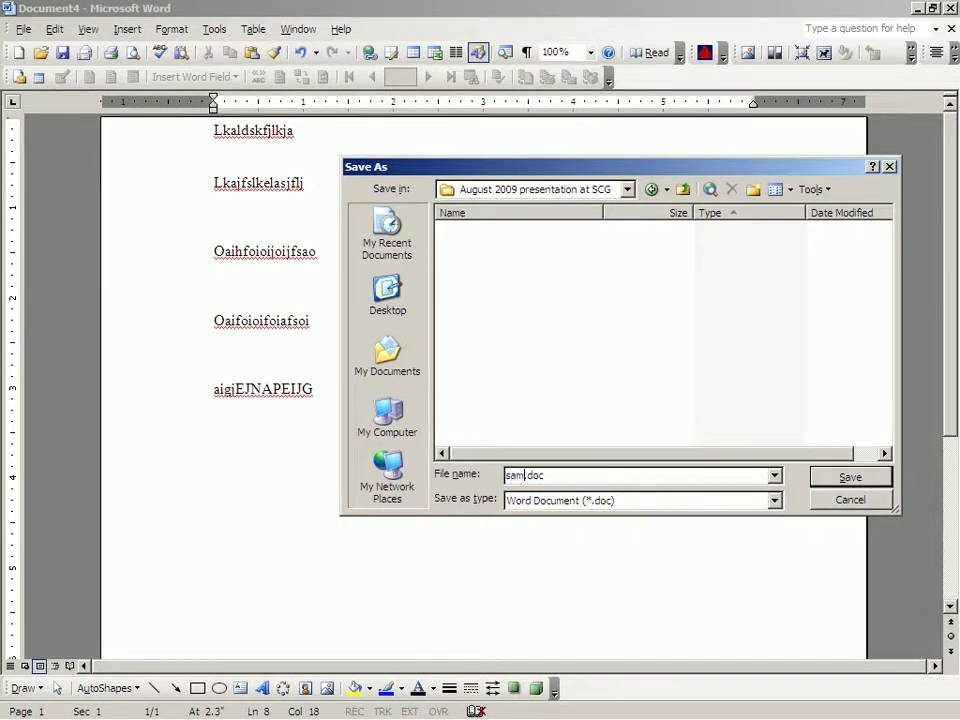
type("rd document")
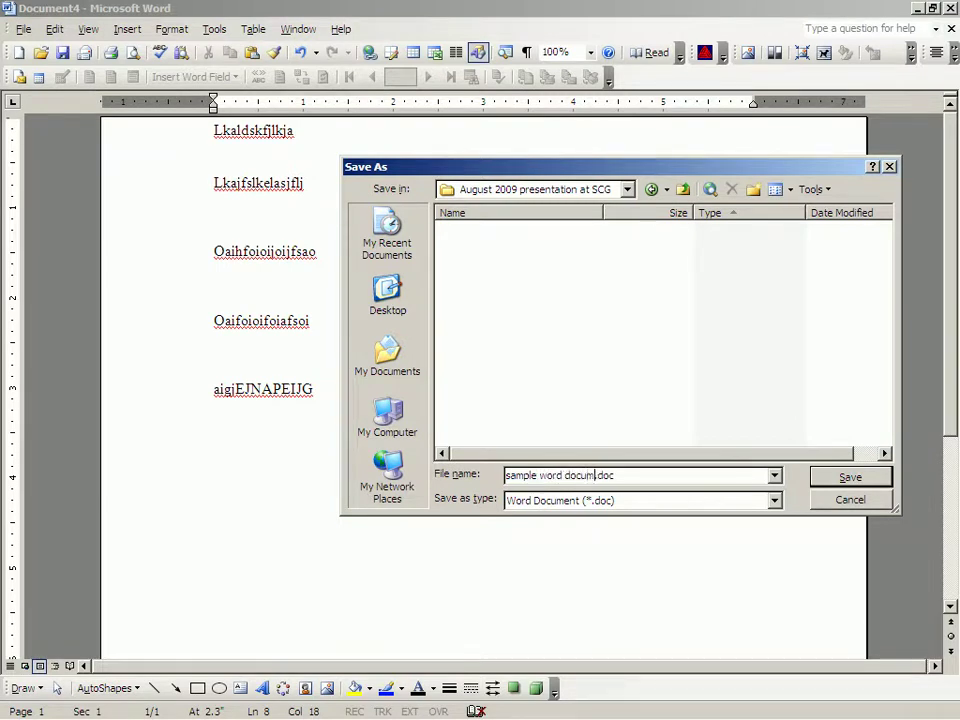
left_click(835, 481)
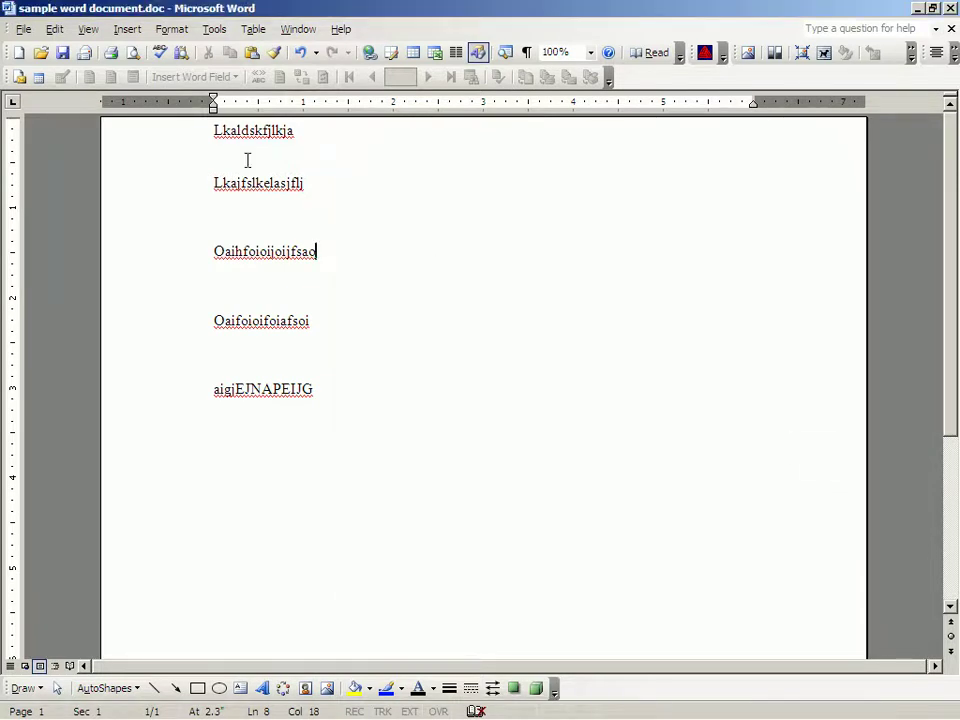
left_click(950, 29)
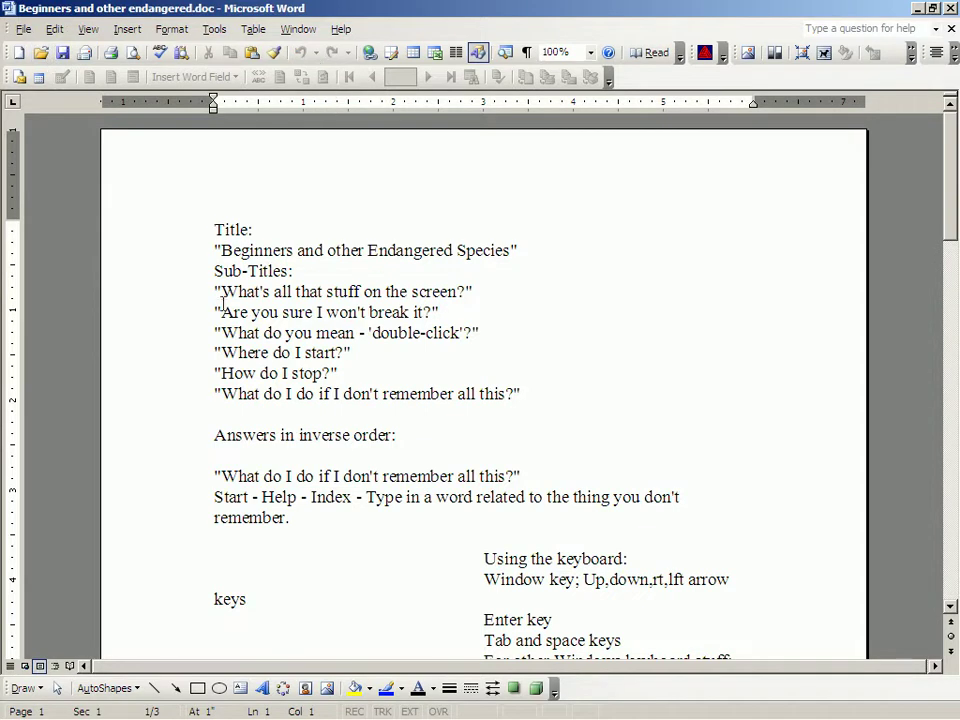
- Open "sample word document.doc" from the August 2009 presentation at SCG folder
left_click(18, 29)
left_click(40, 70)
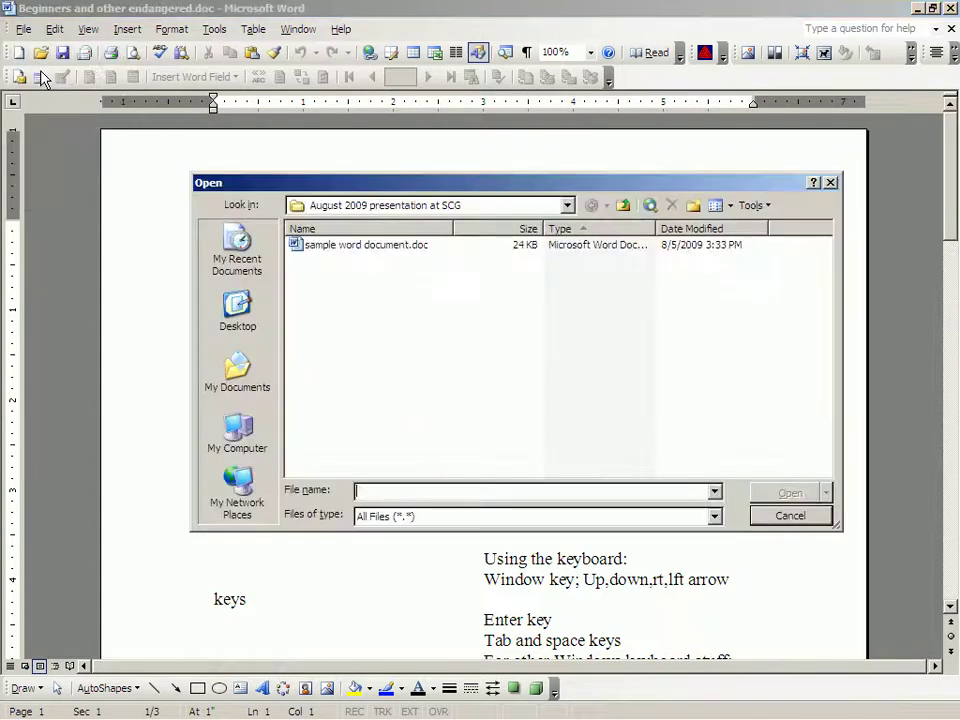
left_click(567, 206)
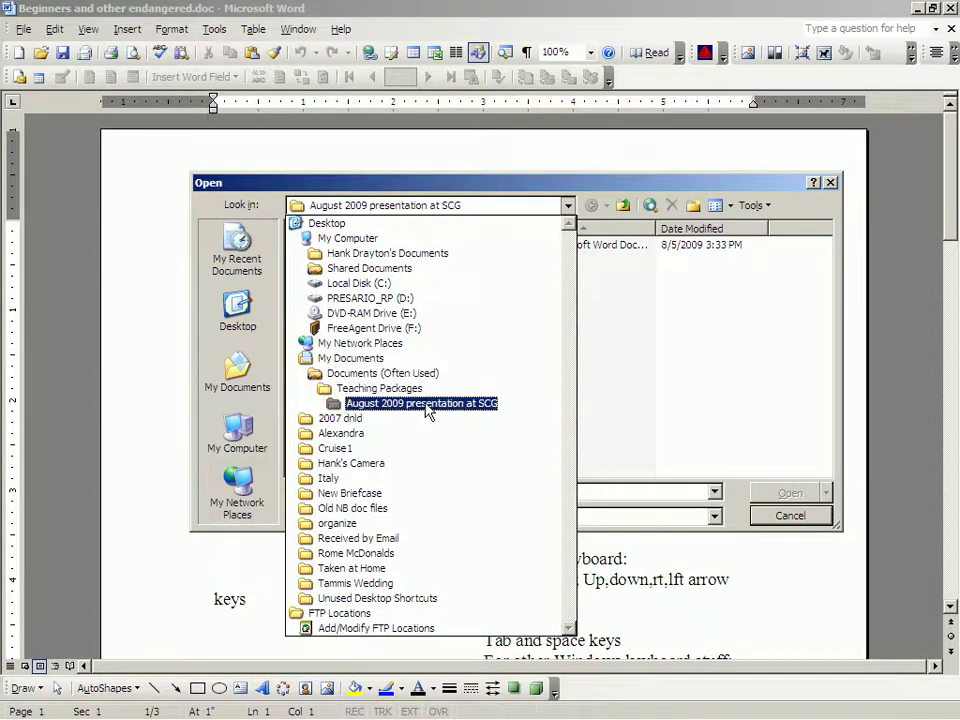
left_click(531, 407)
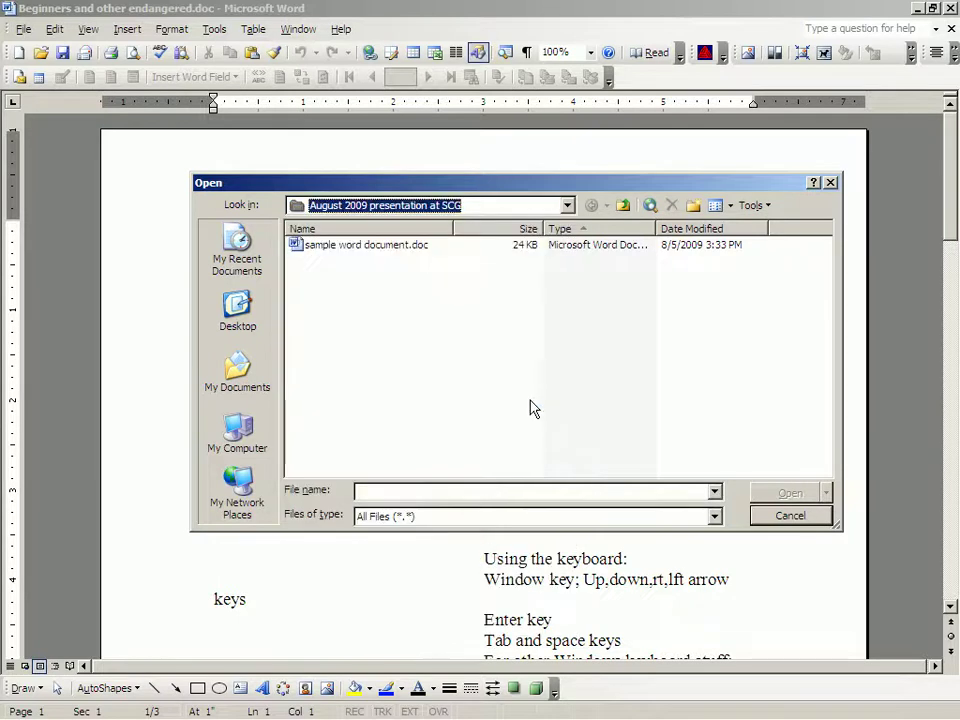
left_click(340, 246)
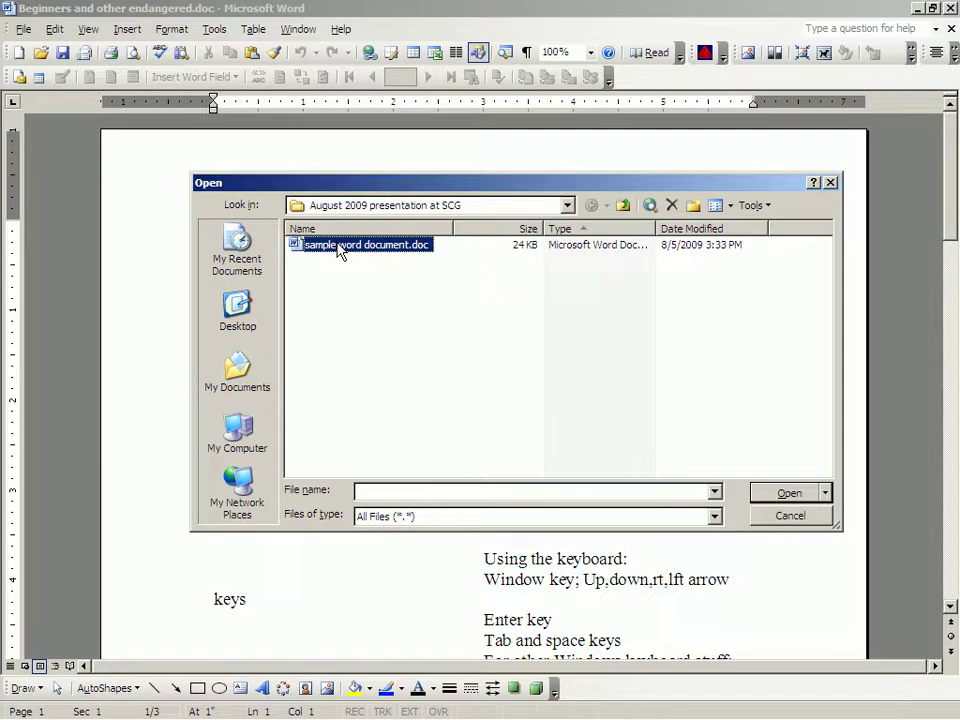
left_click(340, 246)
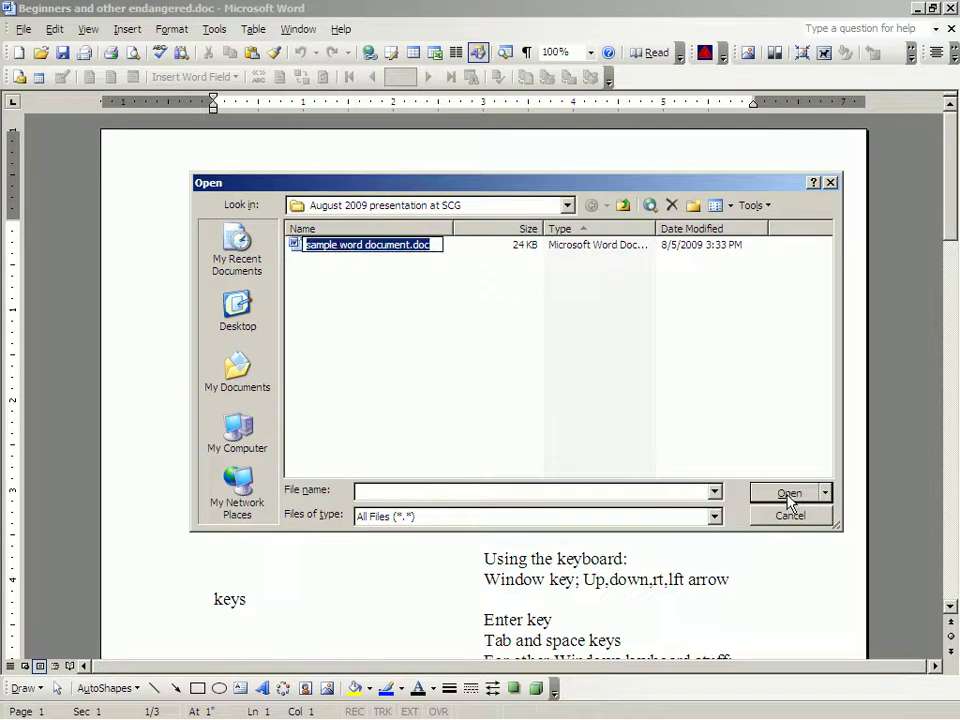
left_click(789, 494)
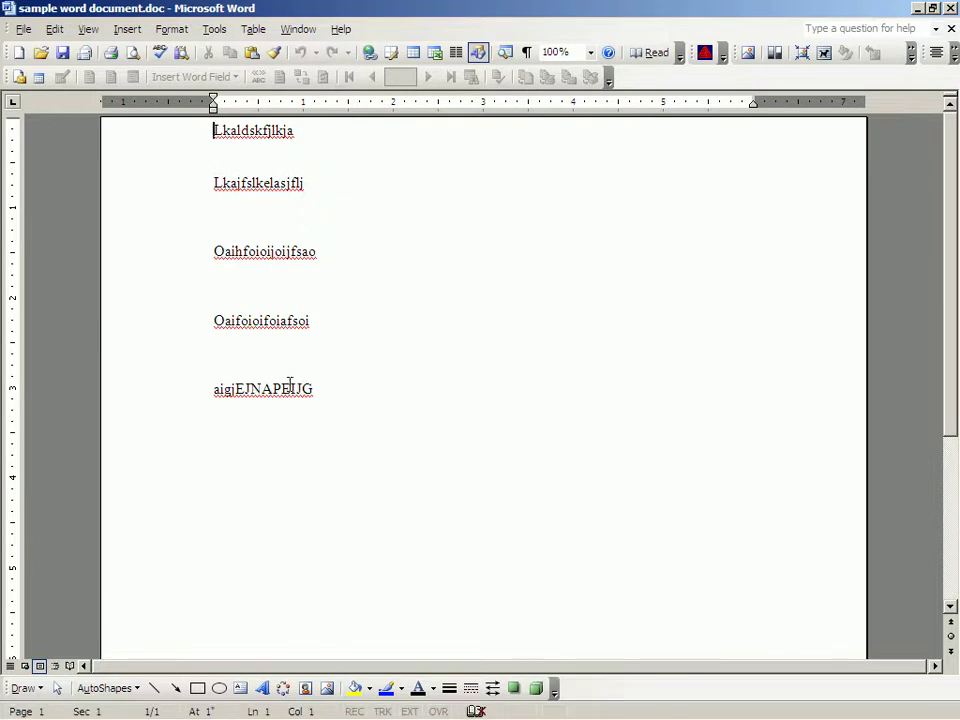
left_click(488, 233)
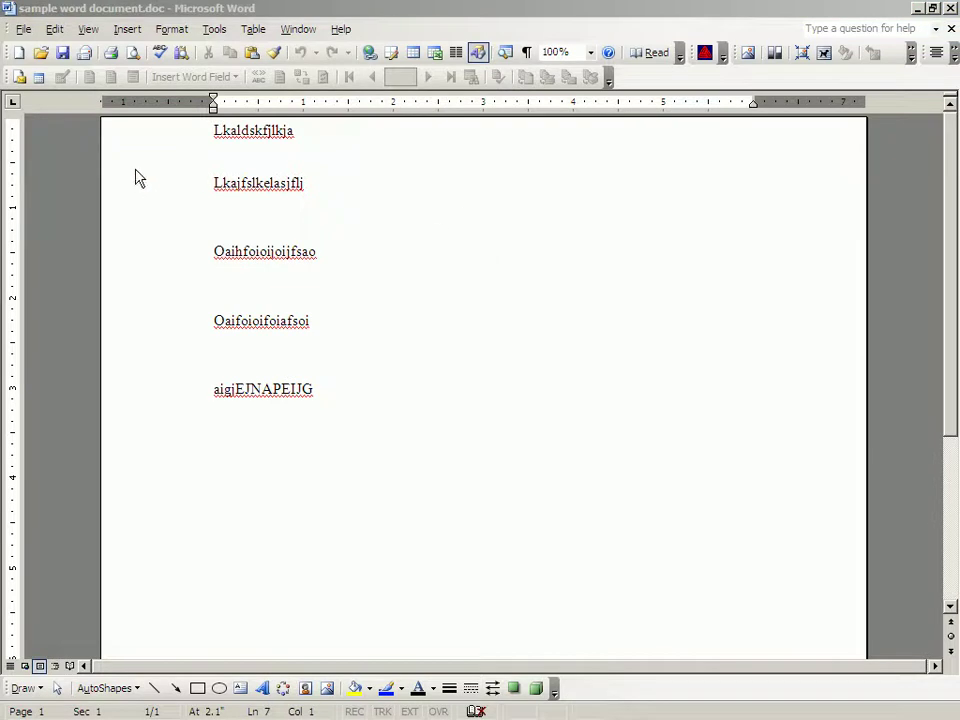
left_click(53, 30)
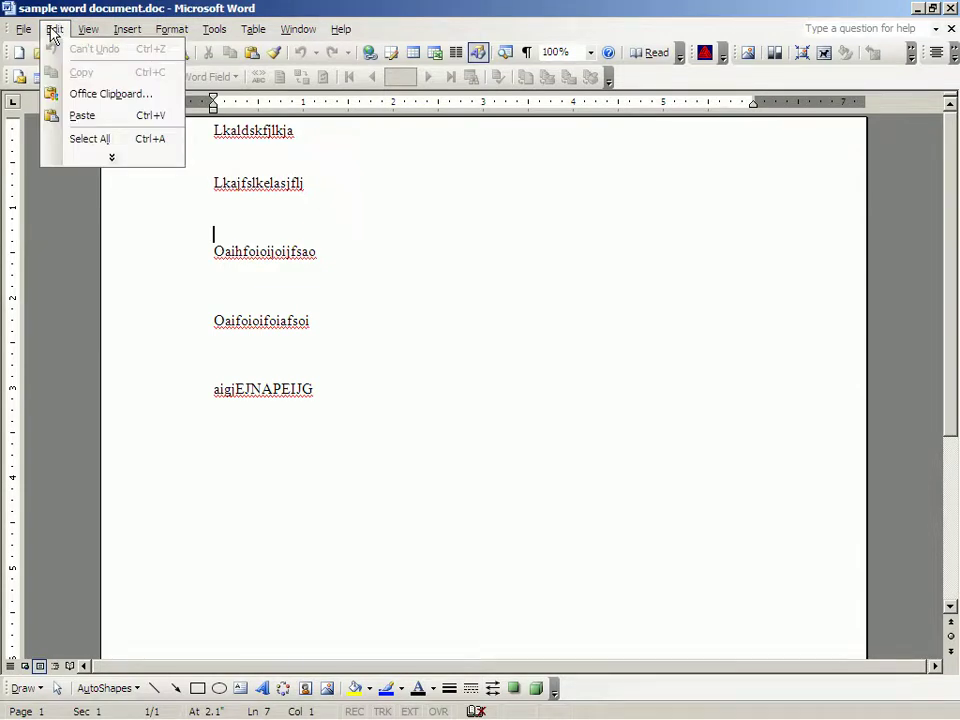
left_click(78, 163)
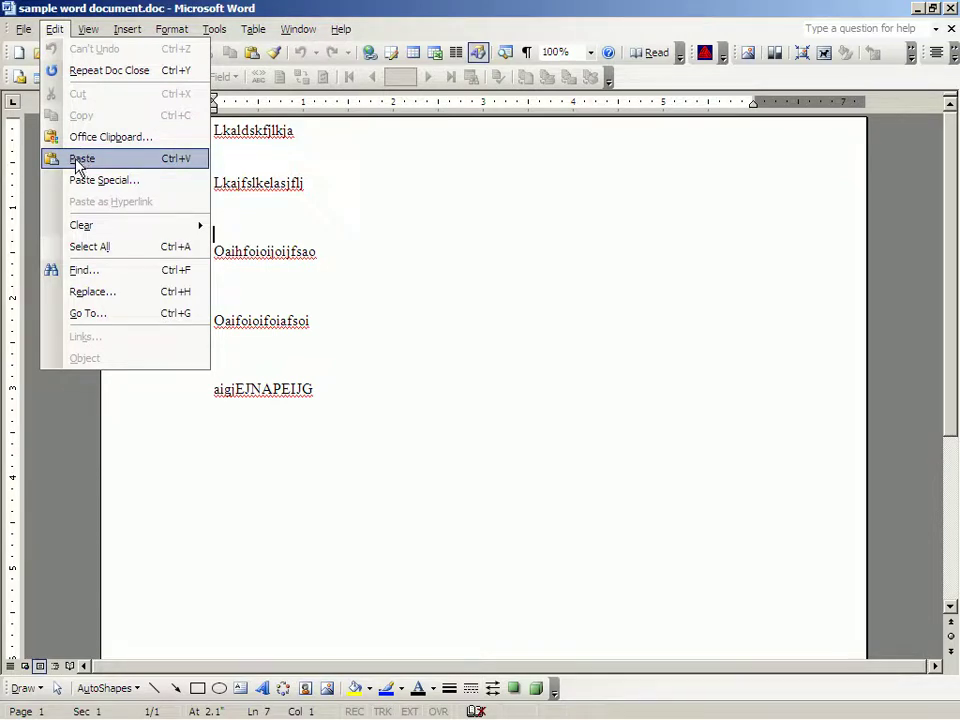
left_click(490, 344)
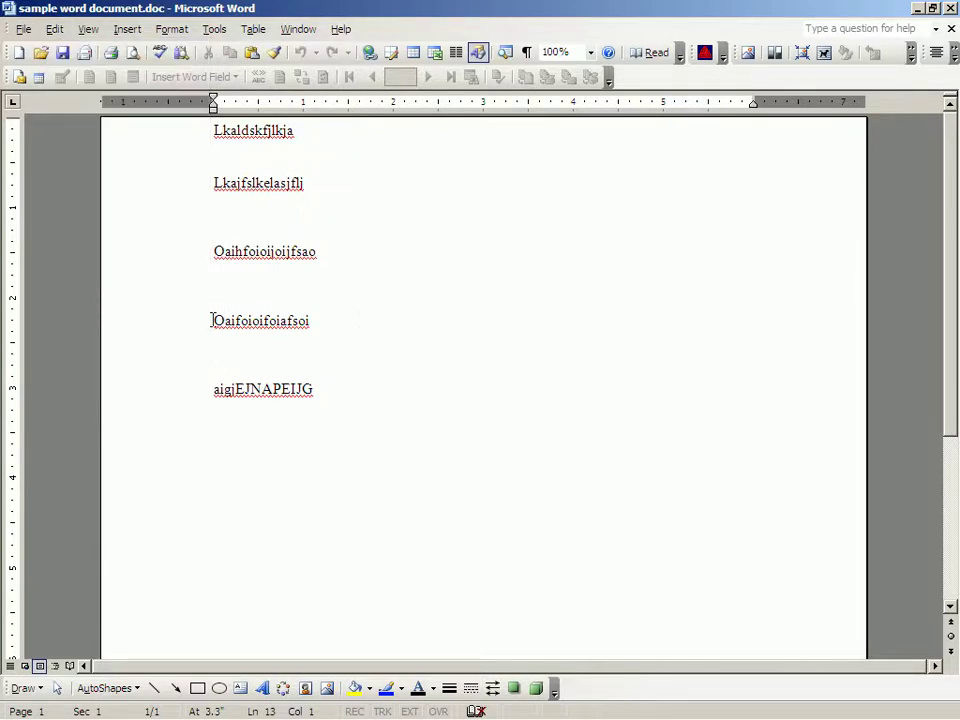
- Copy the whole line "Oaifoioifoiafsoi" to the clipboard
left_click_drag(212, 320, 368, 319)
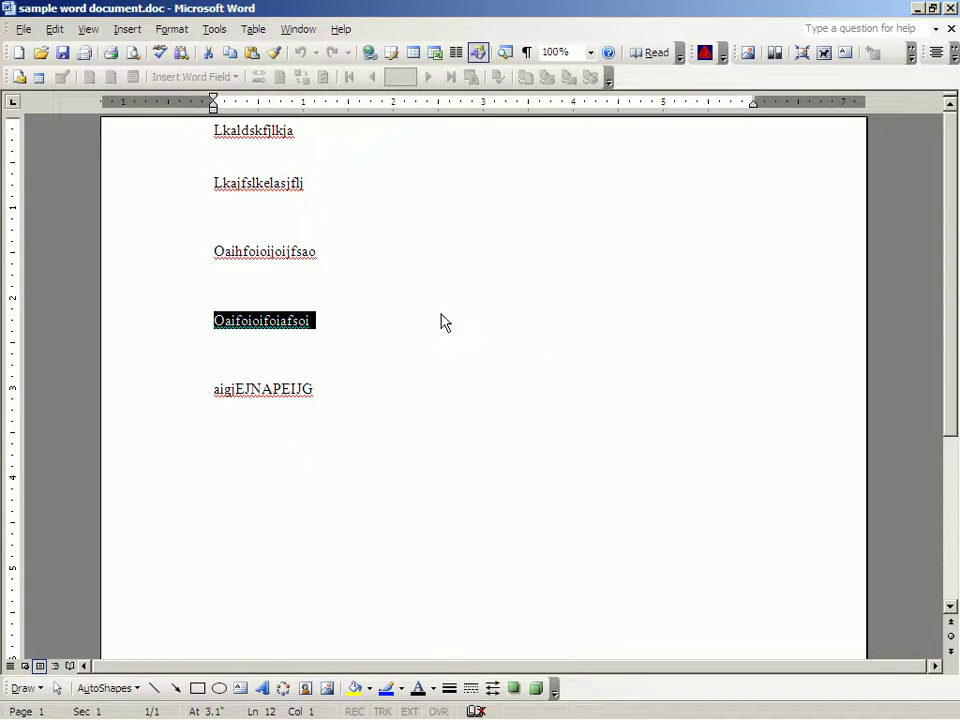
left_click(214, 320)
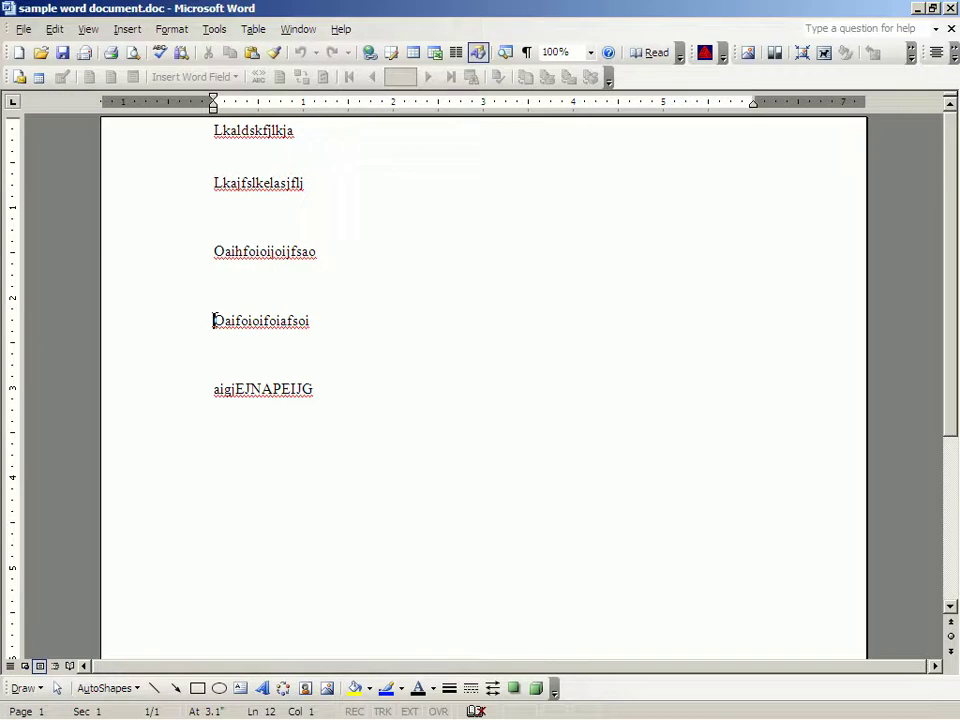
left_click_drag(213, 320, 317, 320)
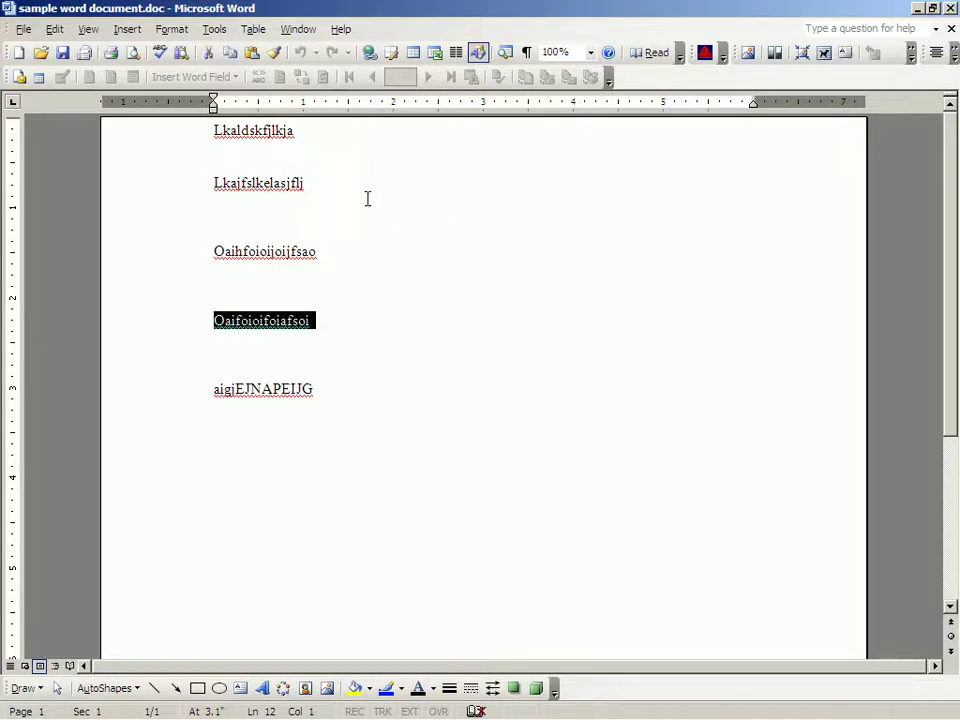
left_click(55, 30)
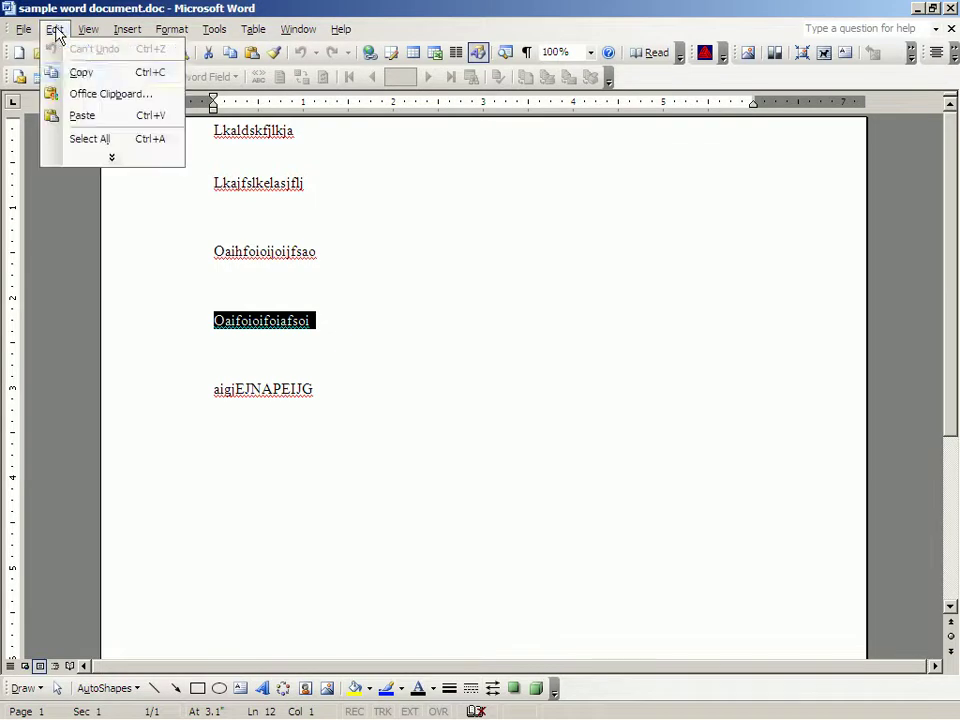
left_click(79, 73)
- Add four new lines after the last text line, "aigjEJNAPEIJG"
left_click(345, 336)
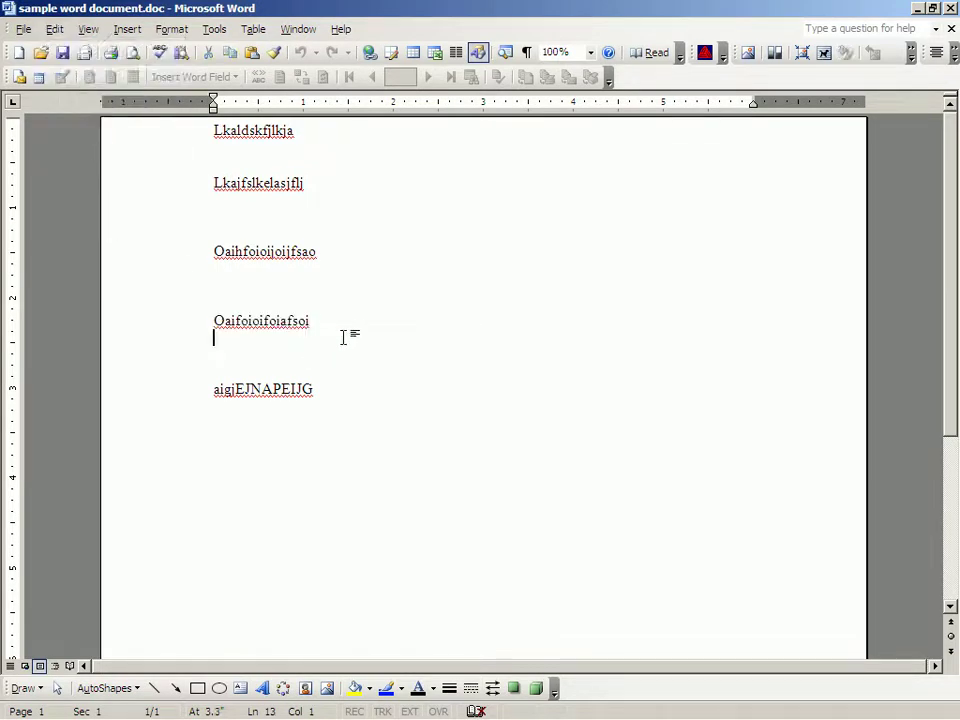
left_click(336, 391)
left_click(259, 476)
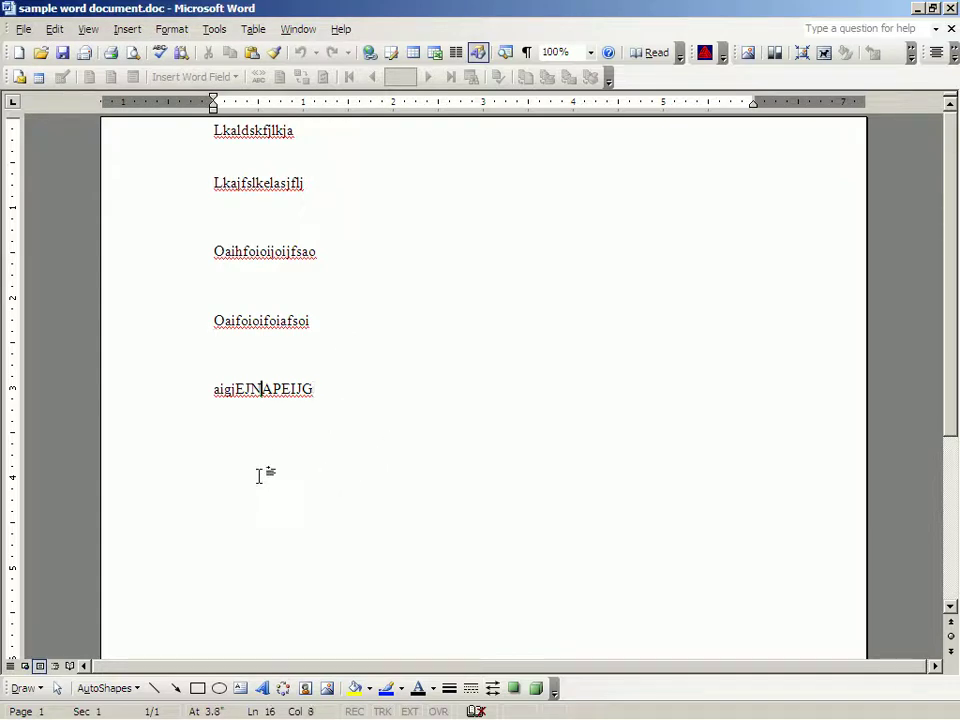
left_click(326, 388)
key("Return")
key("Return")
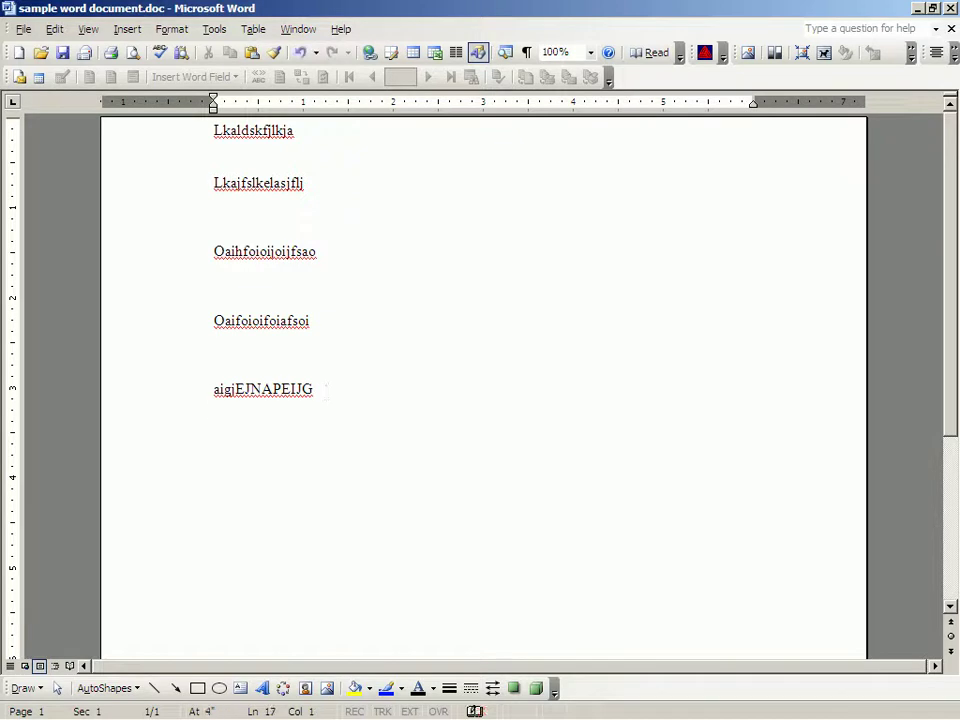
key("Return")
key("Return")
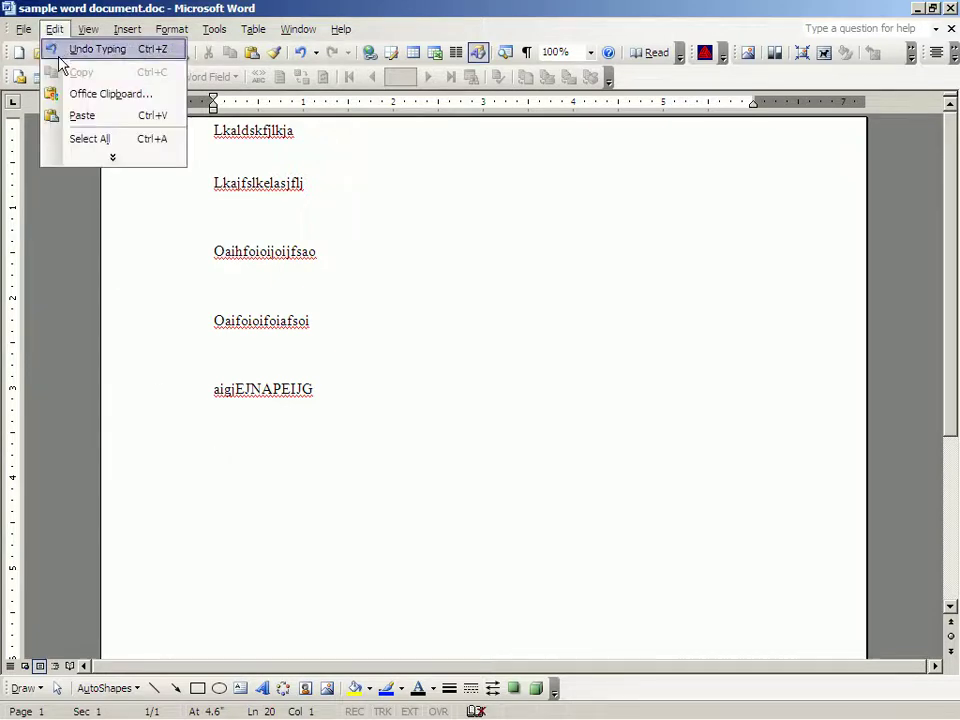
- Paste the copied line at the end of the document and undo the paste
left_click(80, 116)
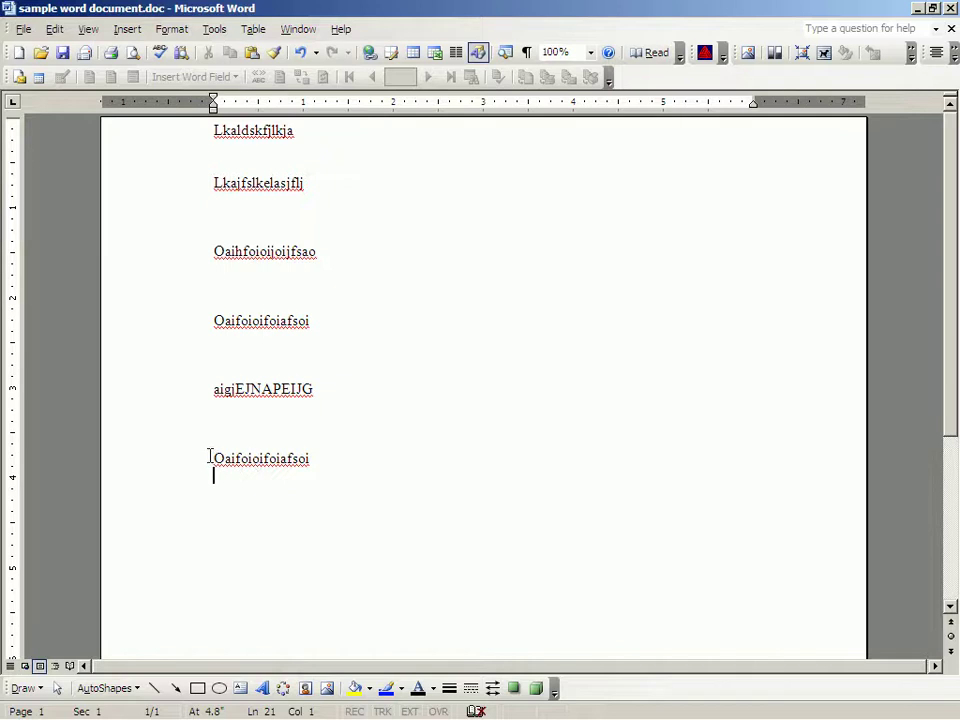
left_click(56, 30)
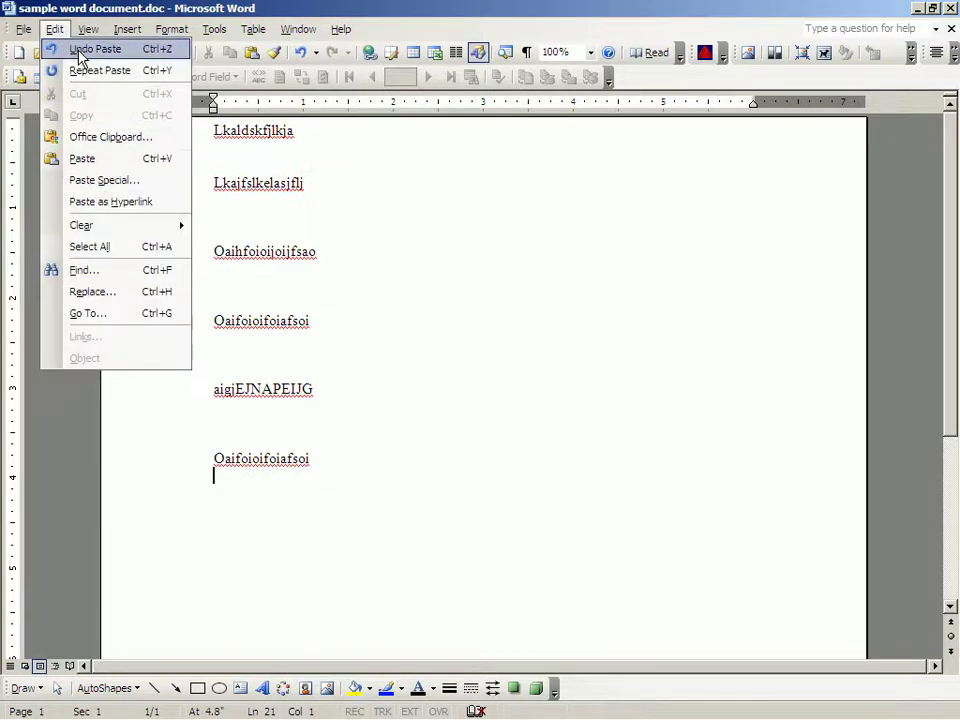
left_click(82, 50)
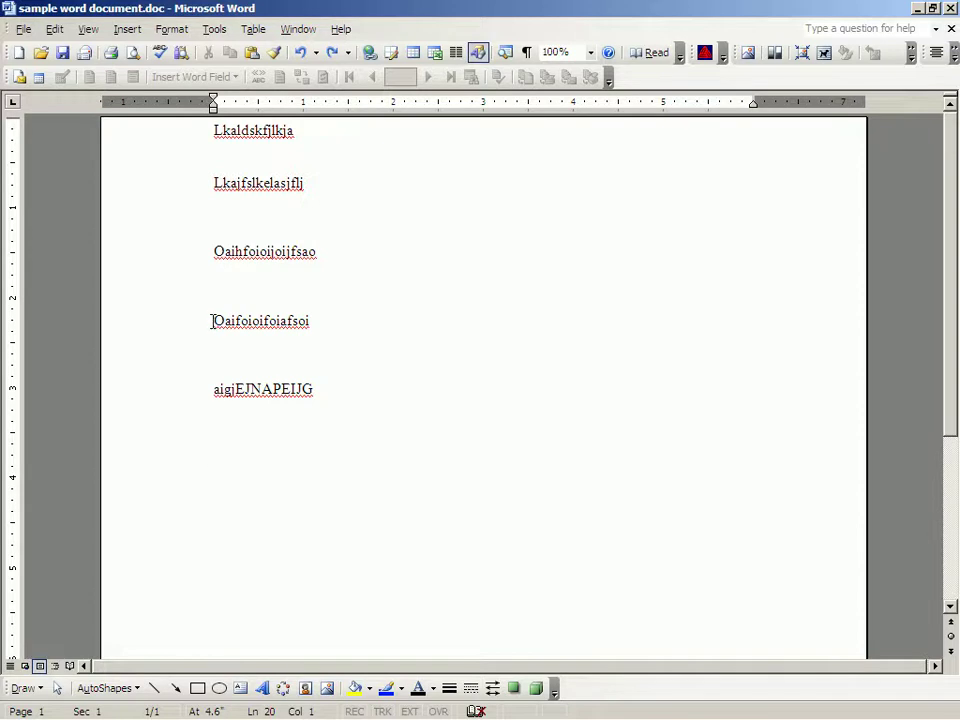
- Cut the line "Oaifoioifoiafsoi" and paste it a few lines below "aigjEJNAPEIJG"
left_click_drag(211, 320, 330, 324)
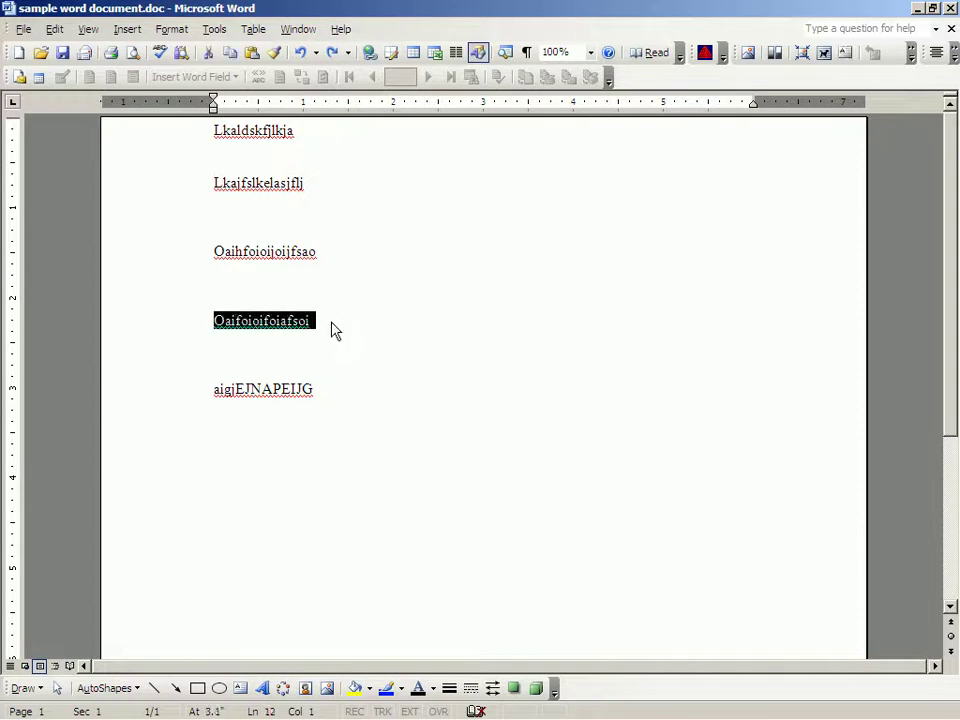
left_click(54, 30)
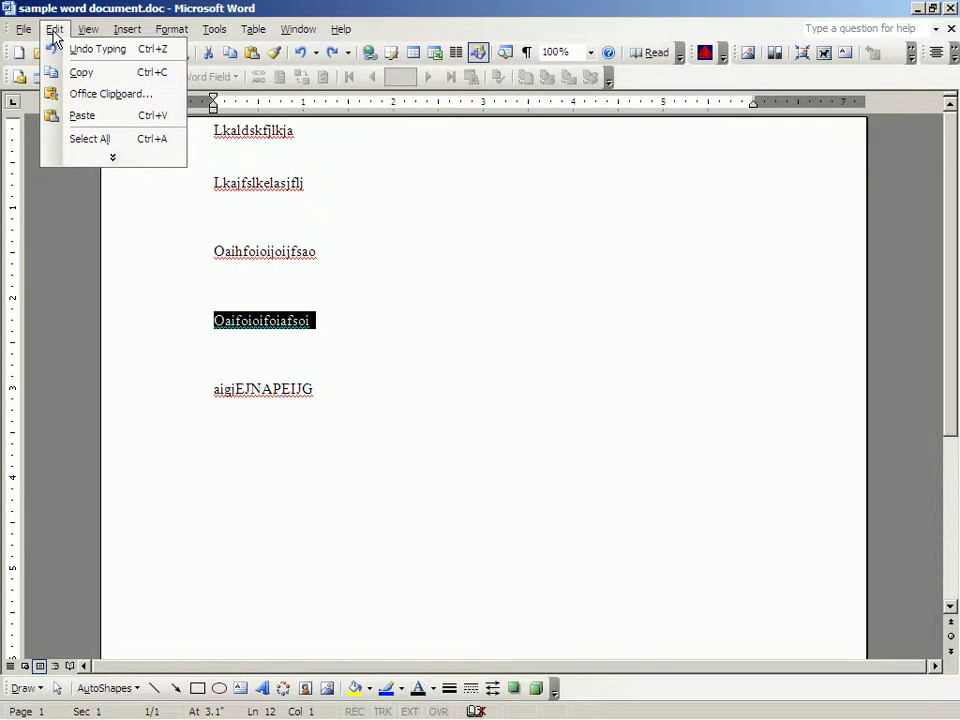
left_click(78, 158)
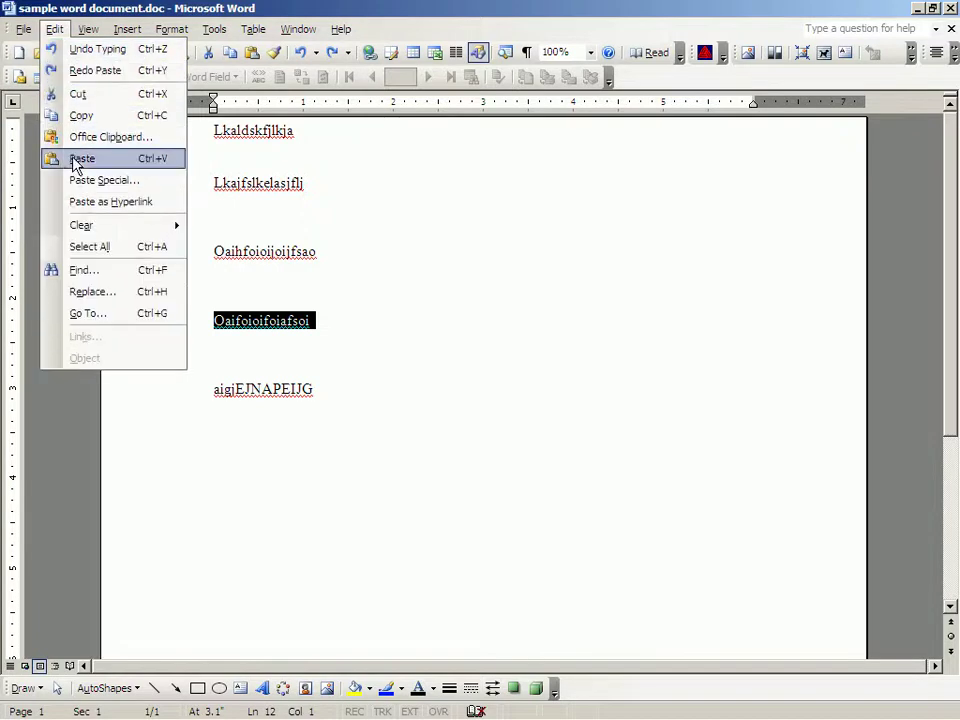
left_click(78, 94)
left_click(216, 443)
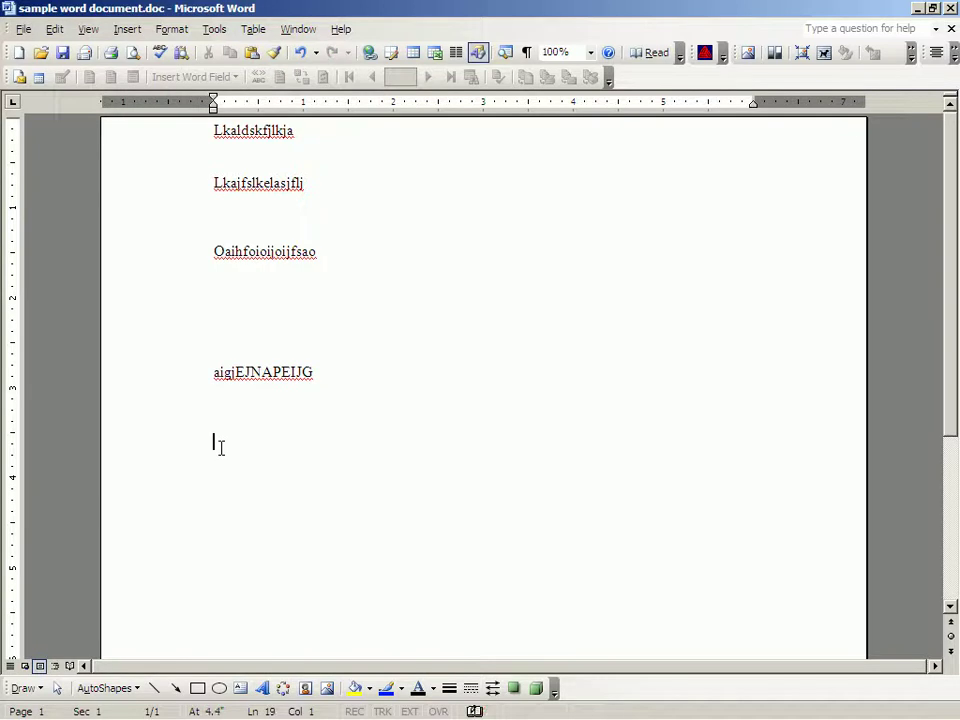
left_click(54, 29)
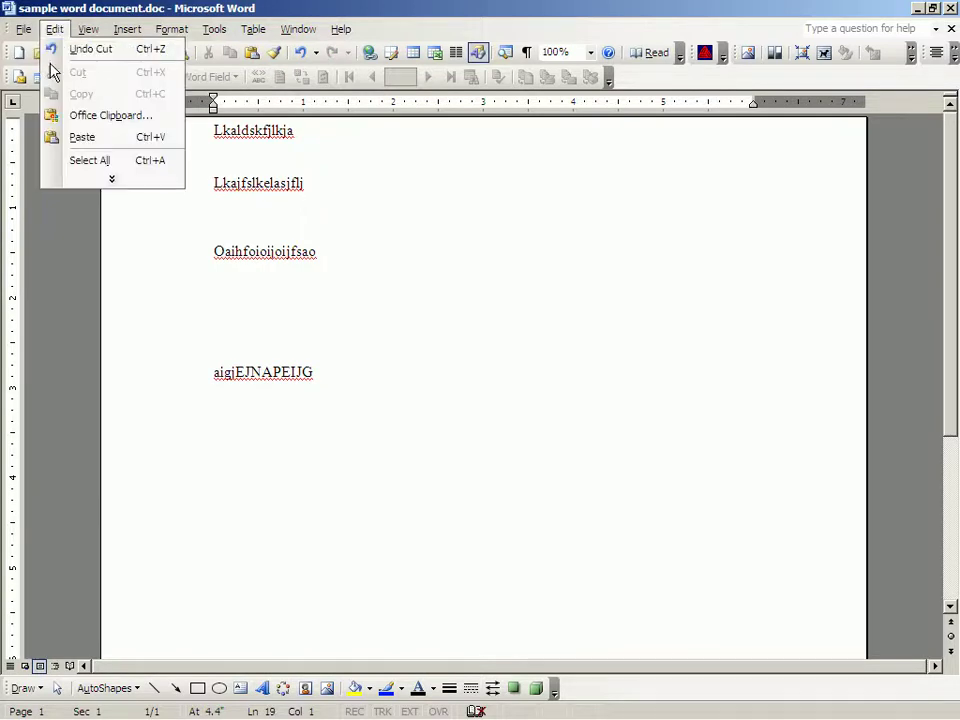
left_click(80, 137)
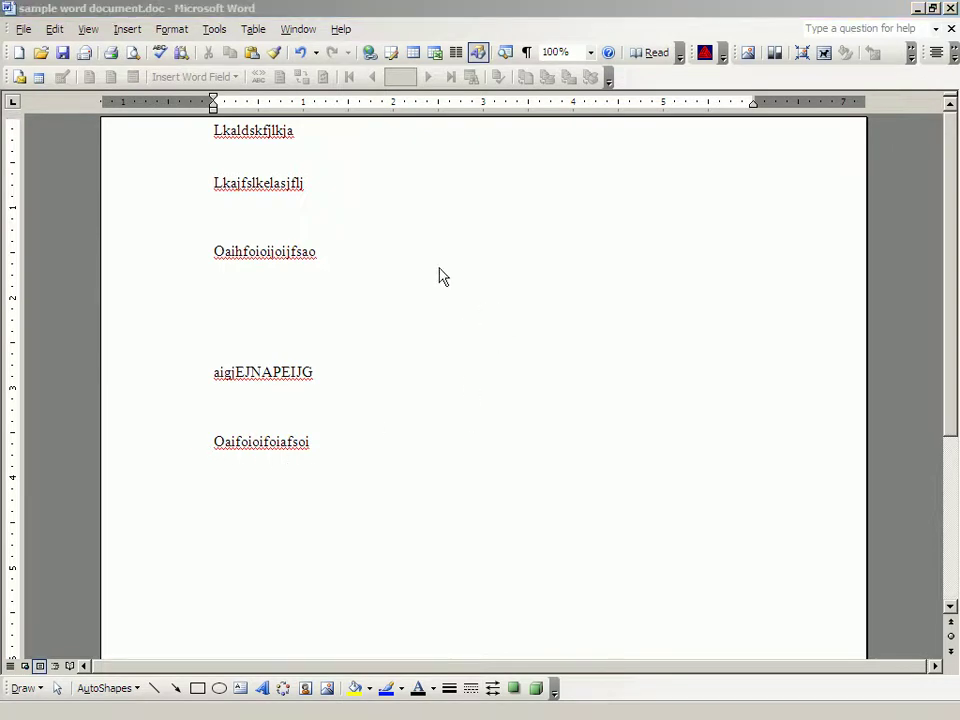
left_click(54, 31)
left_click(54, 31)
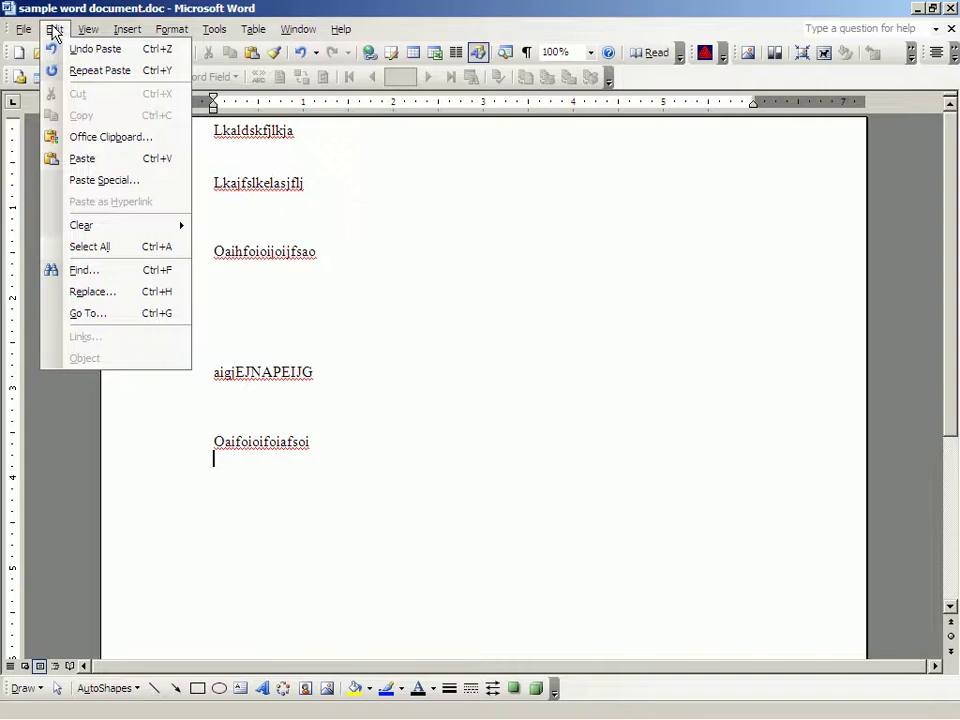
left_click(561, 304)
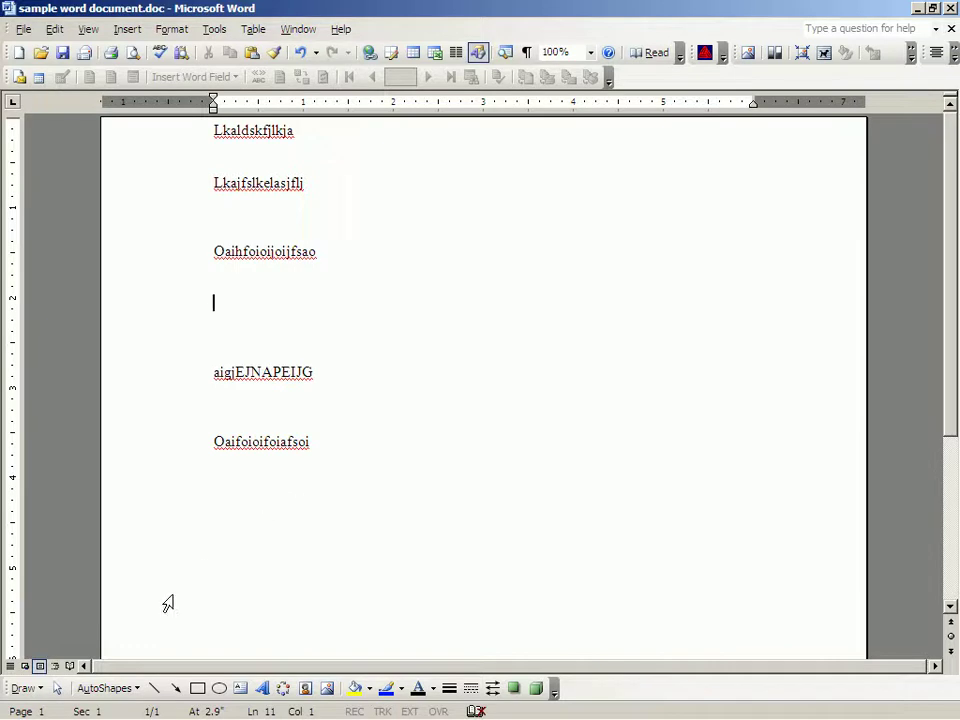
- Open the My Documents window in Windows Explorer and expand Documents (Often Used) and its Teaching Packages folder in the folder tree
mouse_move(157, 708)
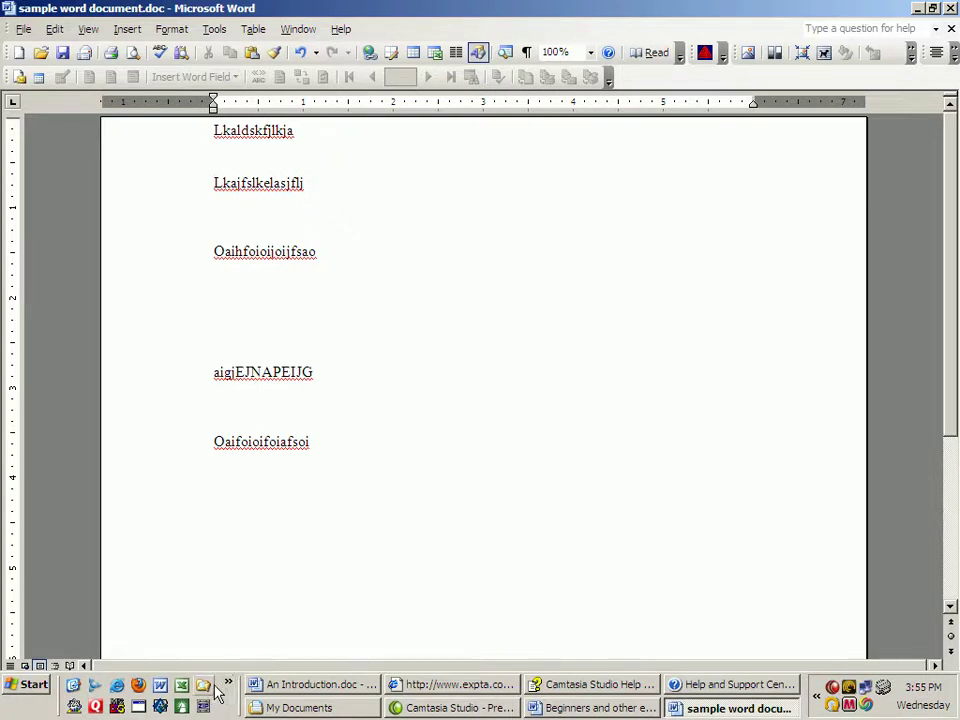
left_click(203, 687)
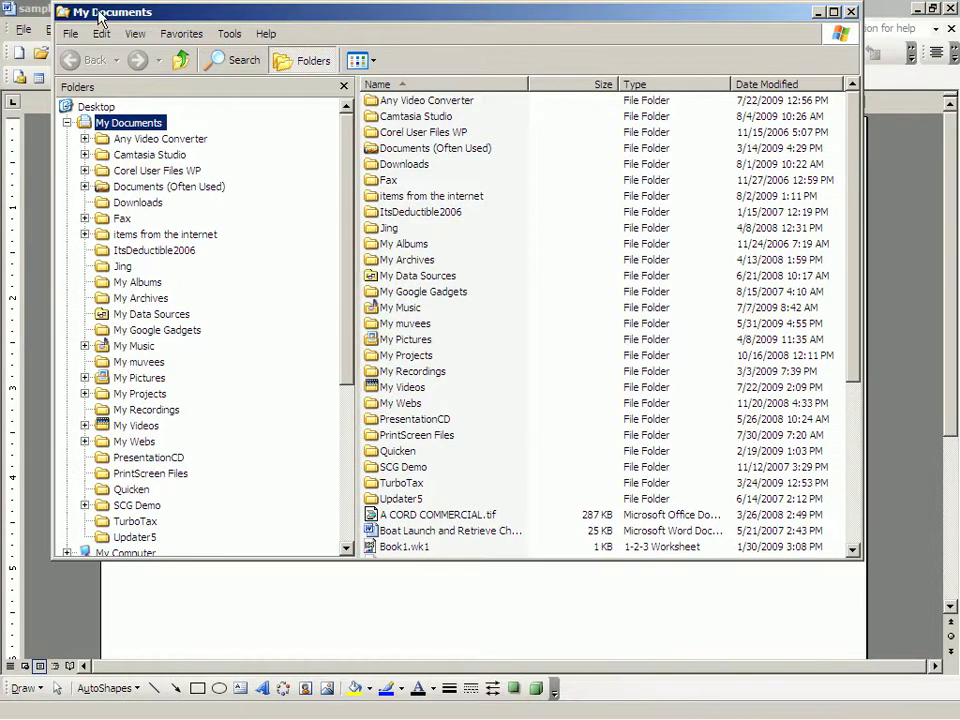
left_click(85, 187)
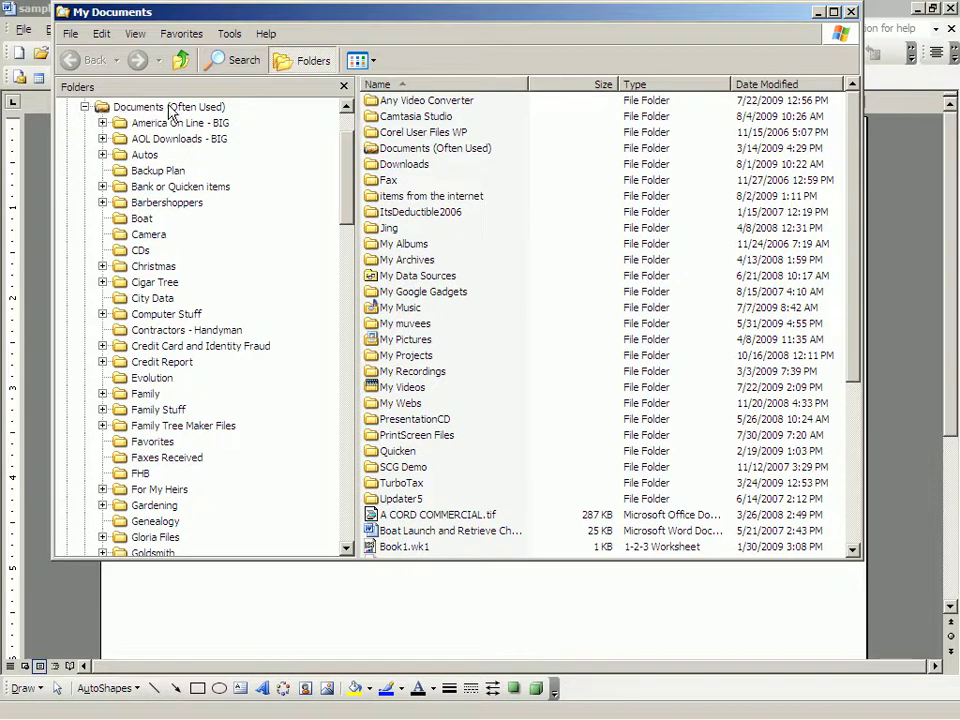
scroll(351, 212, "down", 1)
left_click_drag(351, 212, 351, 392)
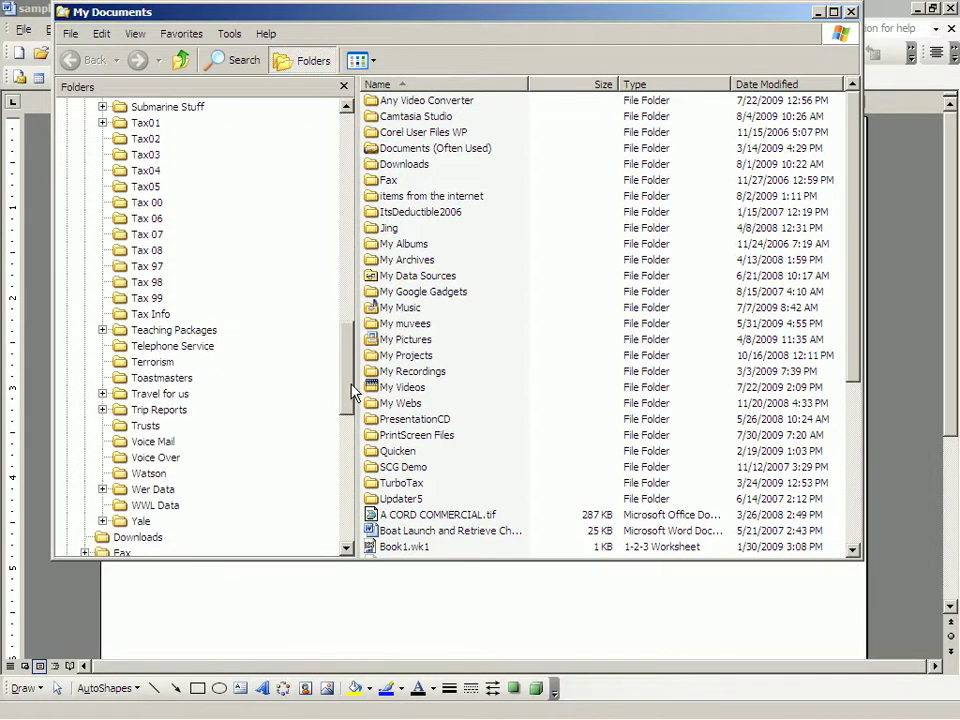
left_click(102, 330)
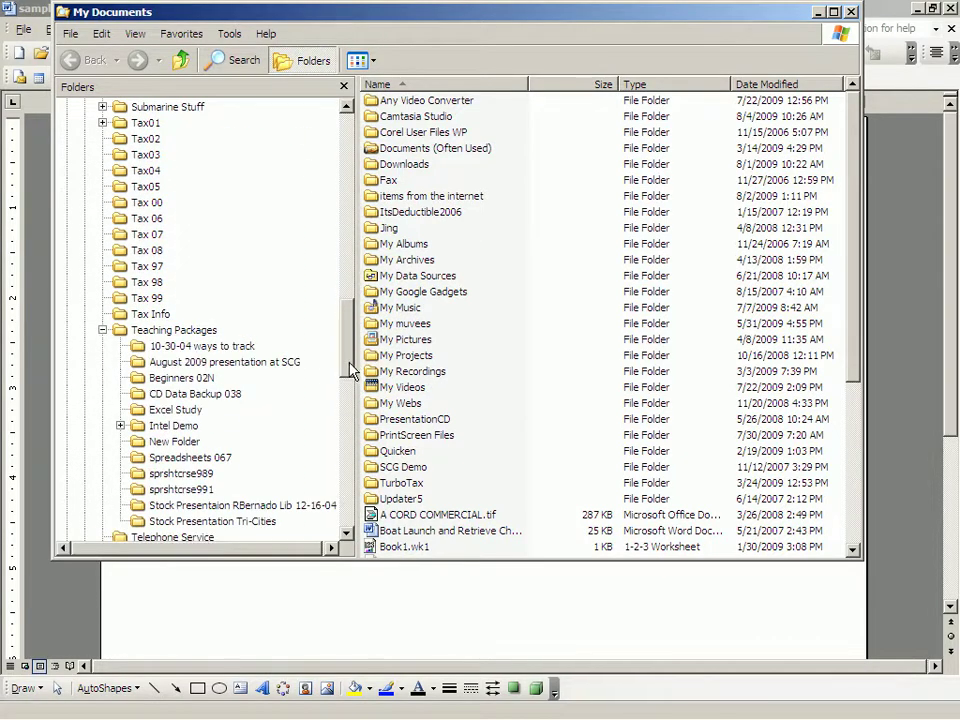
left_click_drag(349, 364, 349, 373)
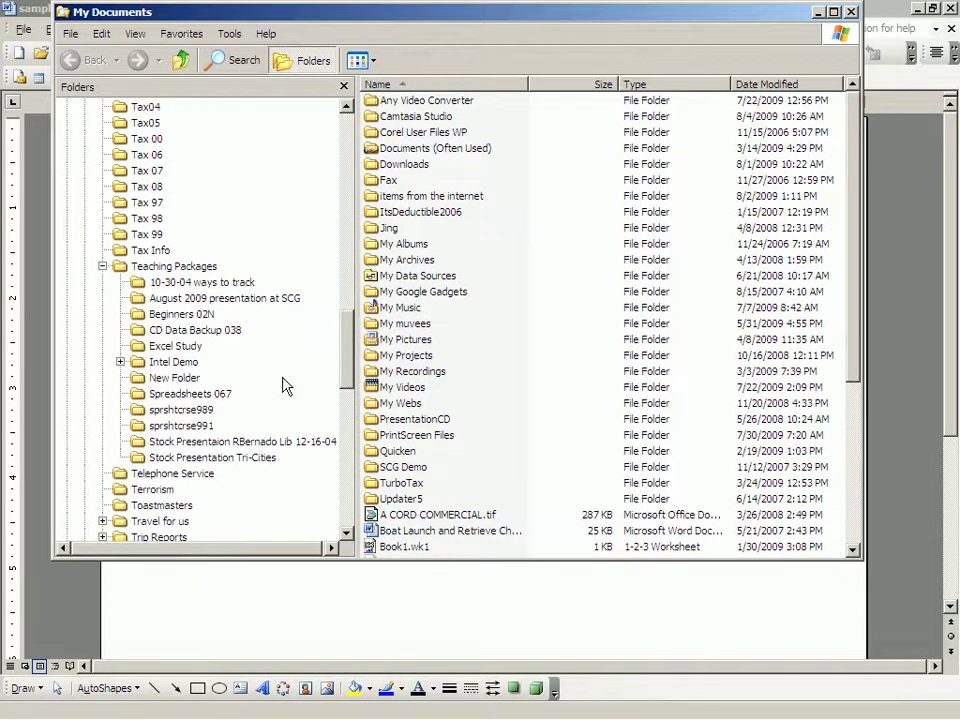
- Copy "sample word document.doc" from the "August 2009 presentation at SCG" folder in Teaching Packages
left_click(135, 299)
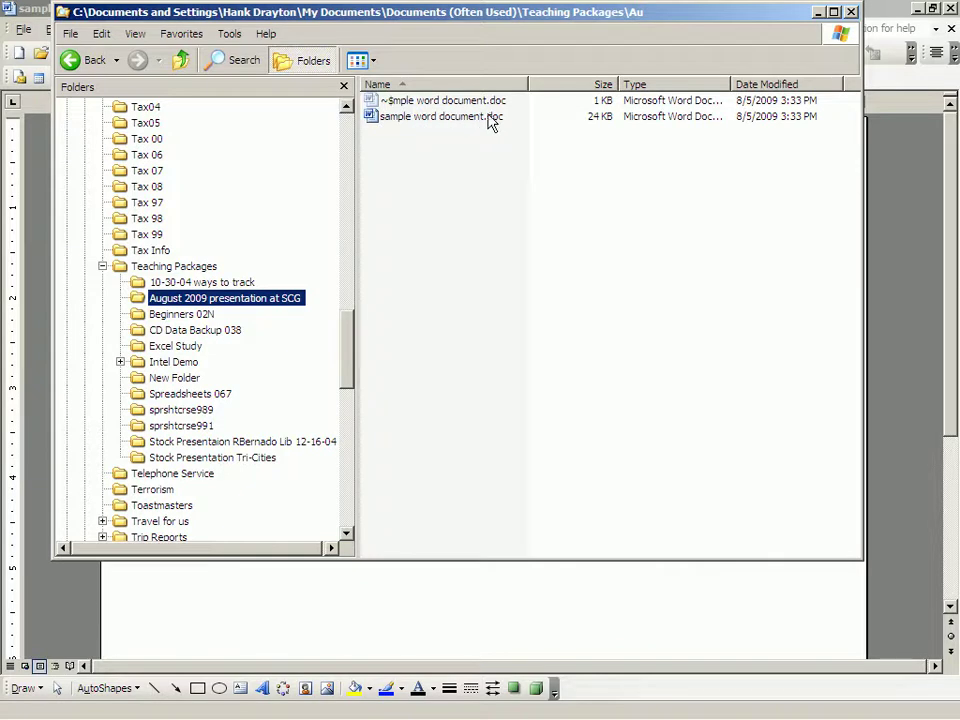
left_click(402, 121)
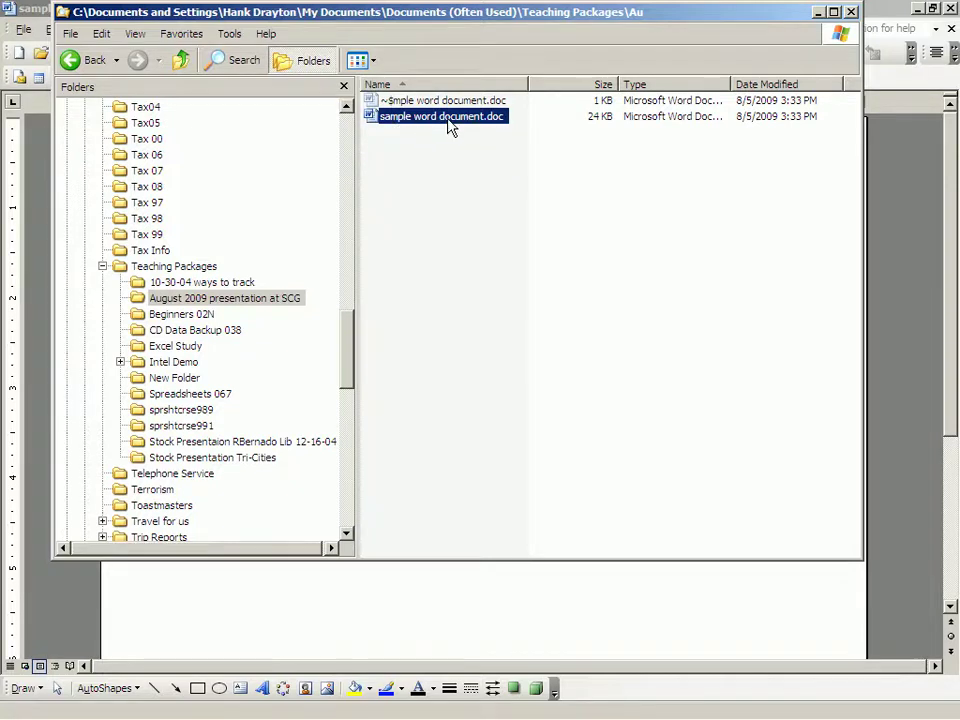
left_click(103, 34)
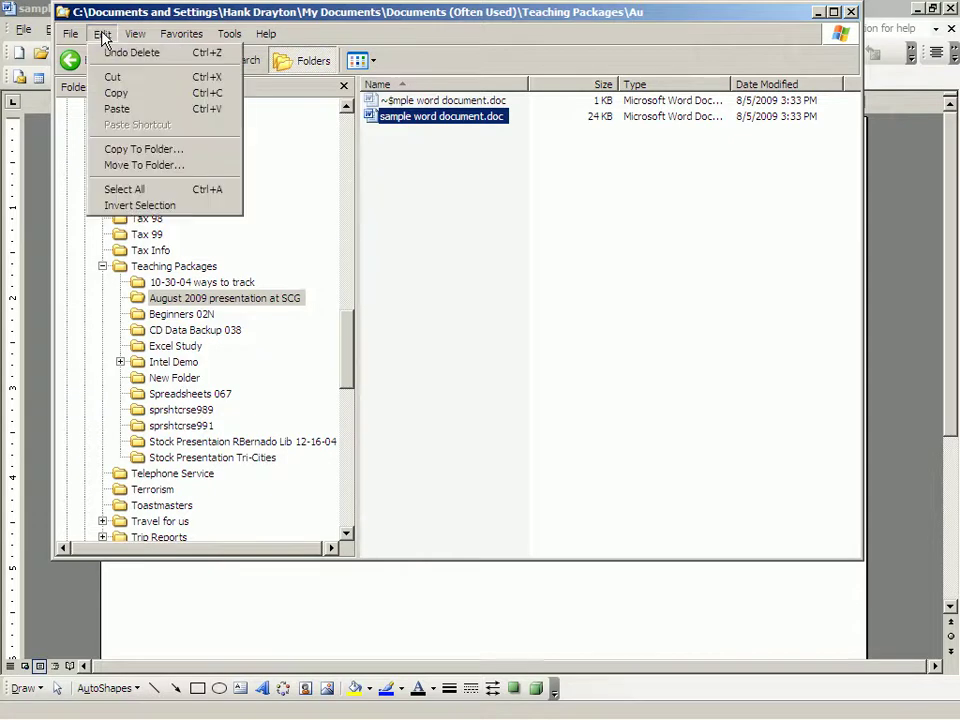
left_click(115, 94)
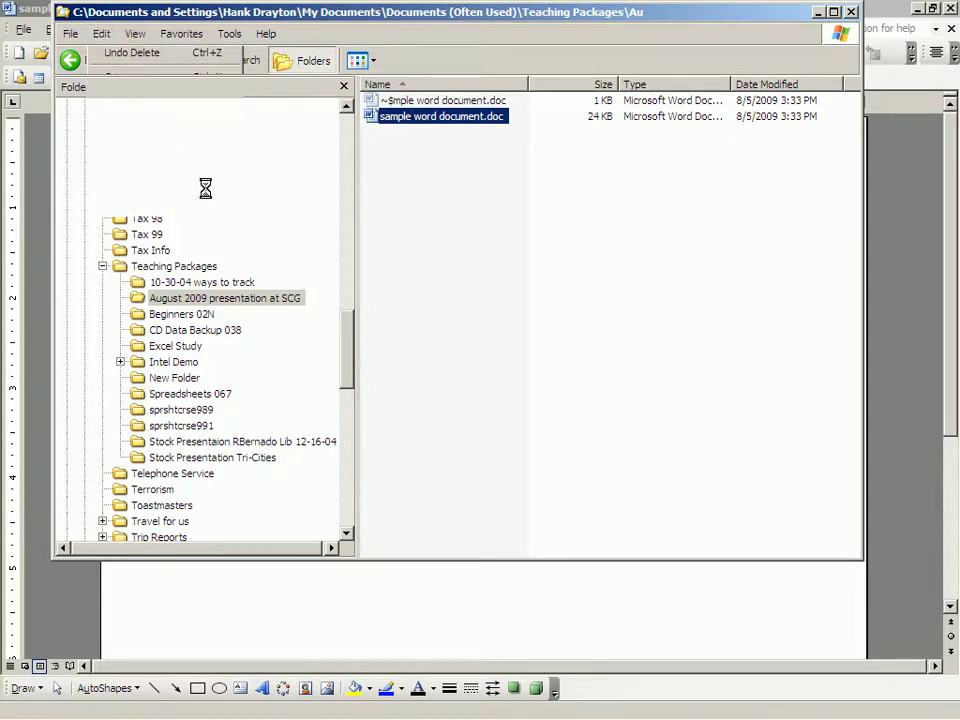
- Expand the Camtasia Studio folder in My Documents and open its Basics subfolder to view the files
left_click_drag(353, 343, 354, 140)
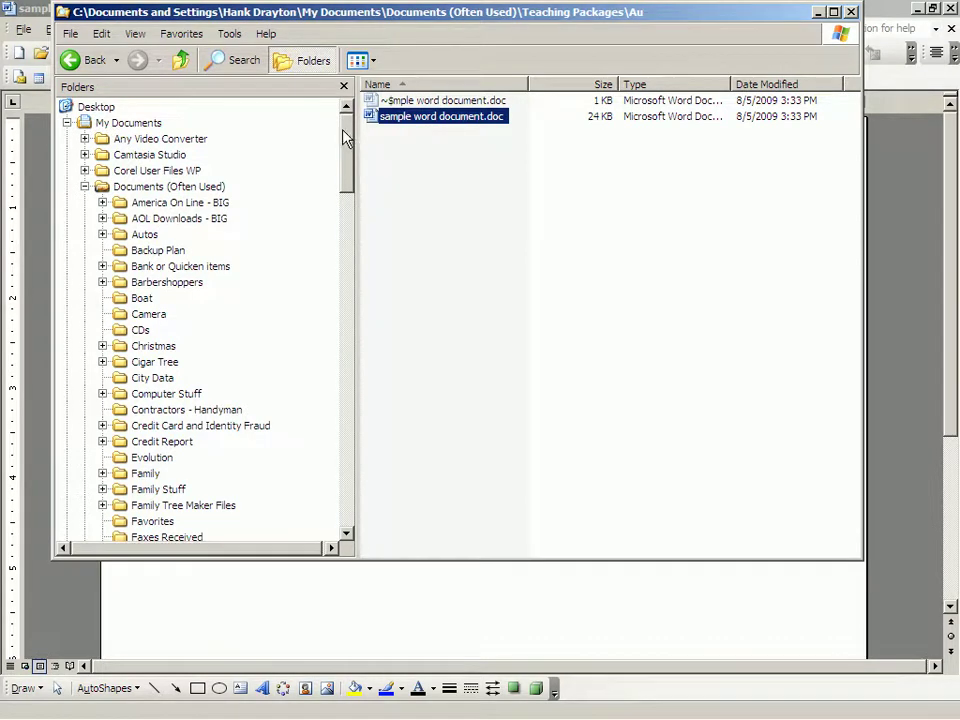
left_click(85, 155)
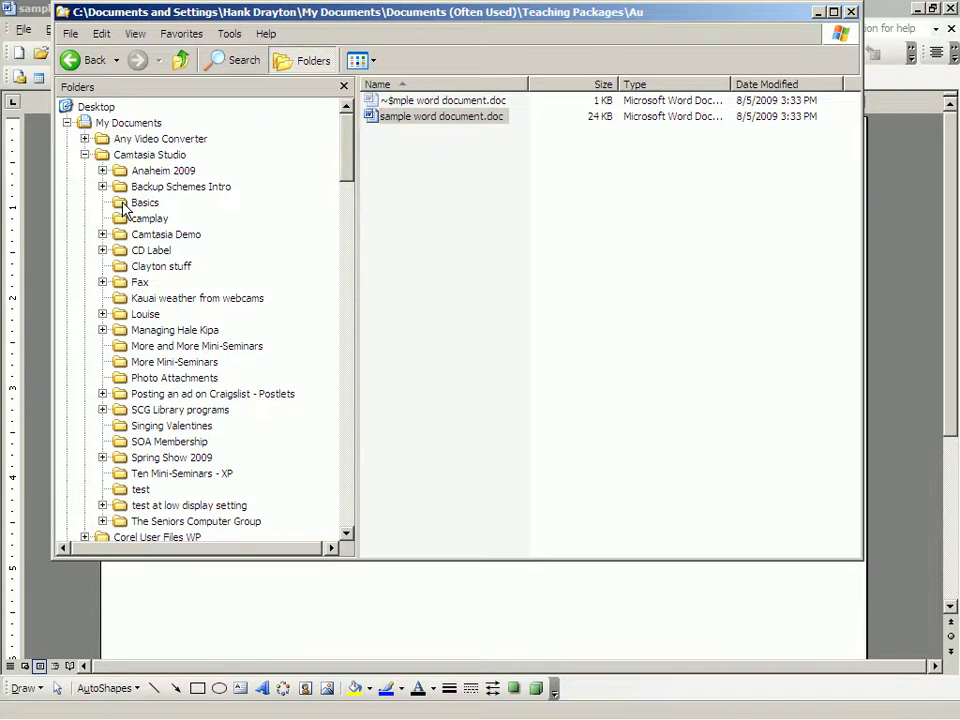
left_click(123, 207)
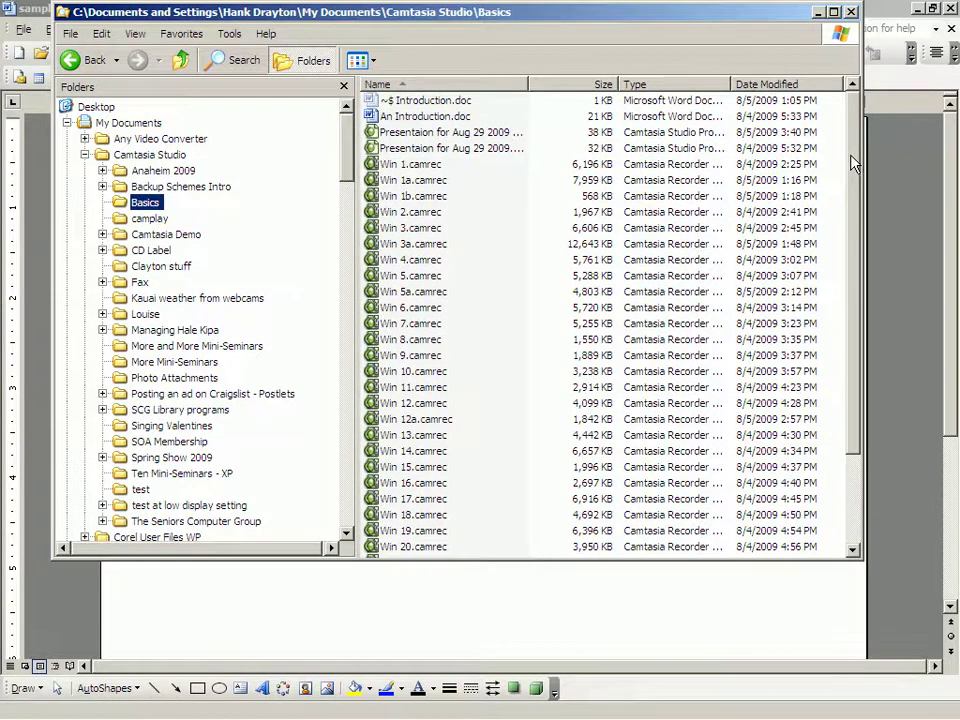
left_click_drag(853, 163, 843, 203)
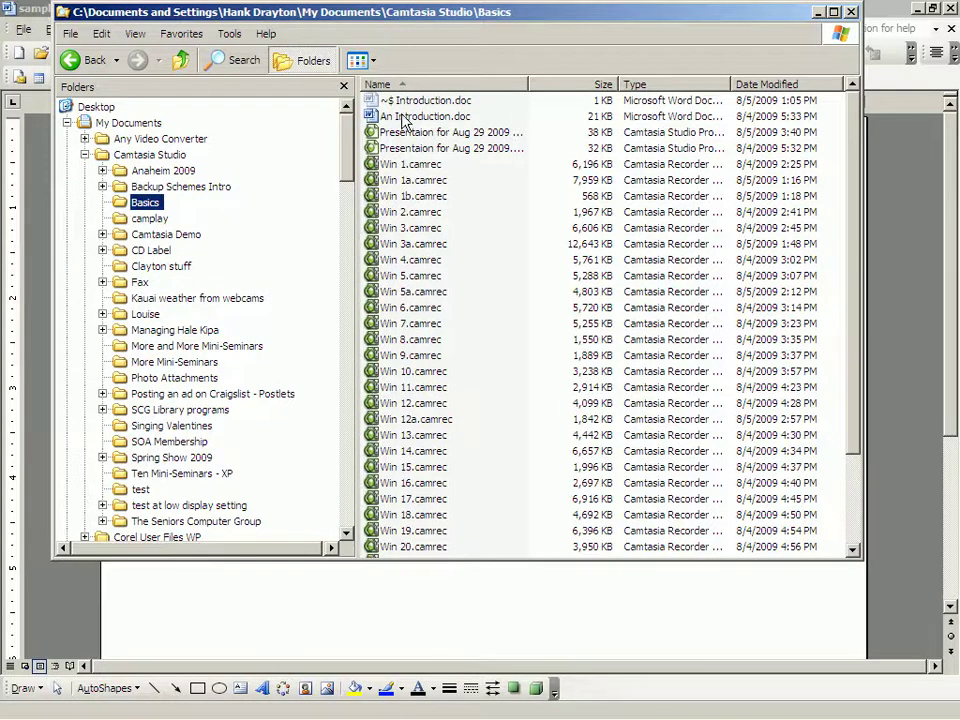
right_click(140, 204)
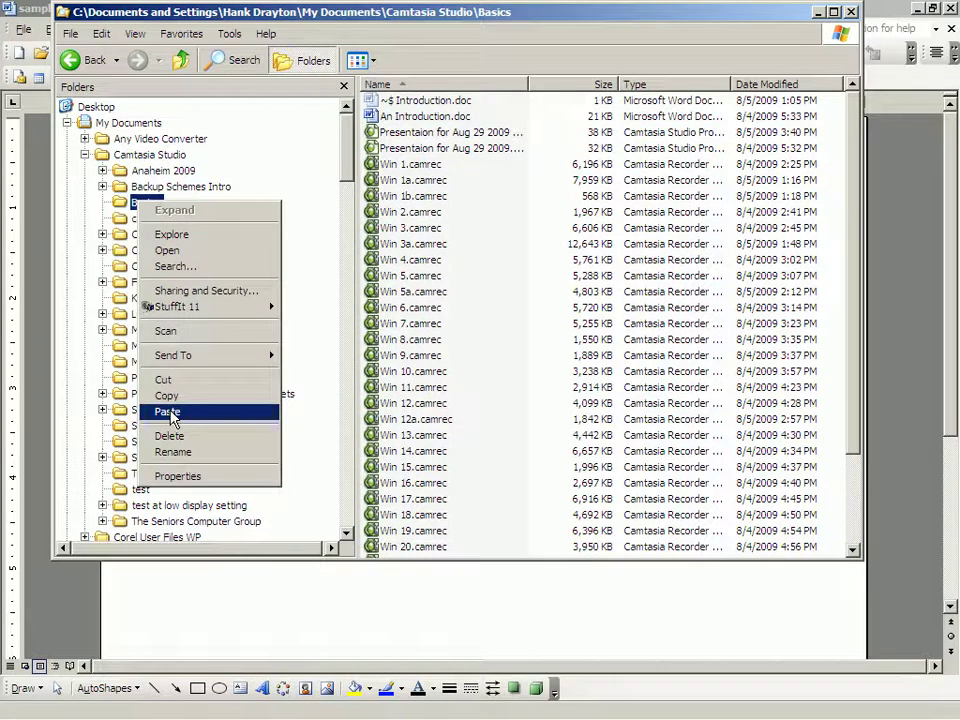
left_click(138, 204)
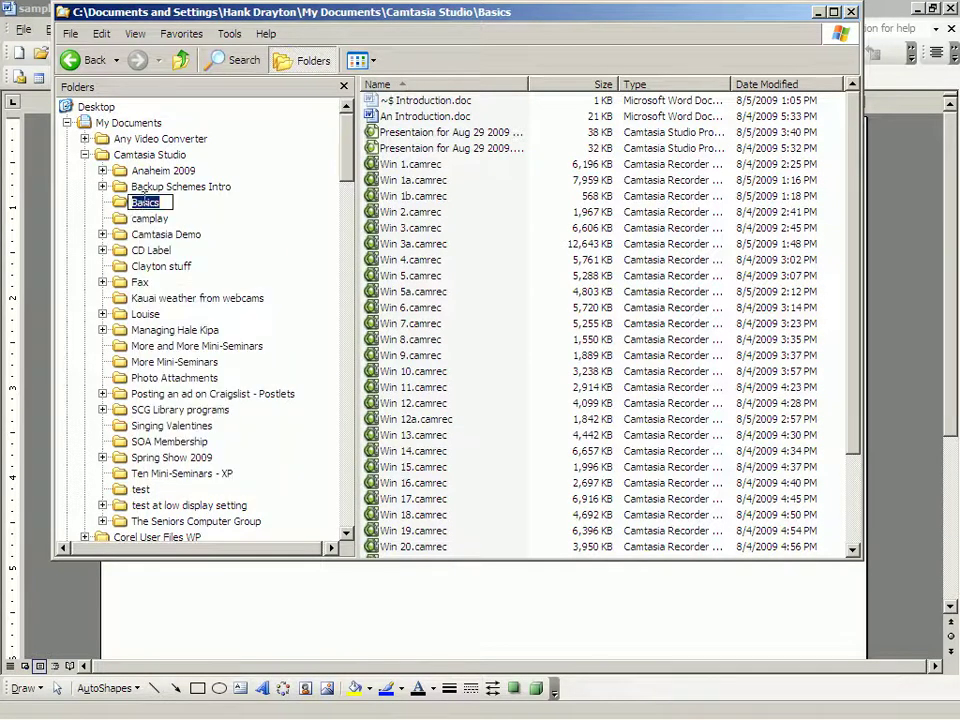
key("Return")
right_click(152, 204)
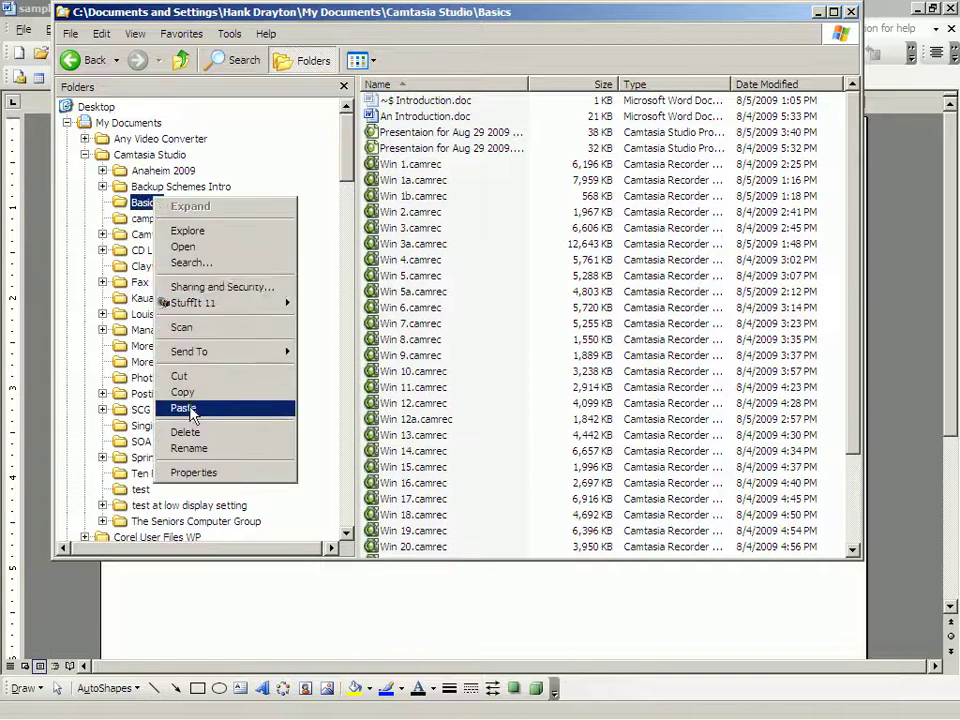
- Paste the copied Word document into the Basics folder
left_click(144, 208)
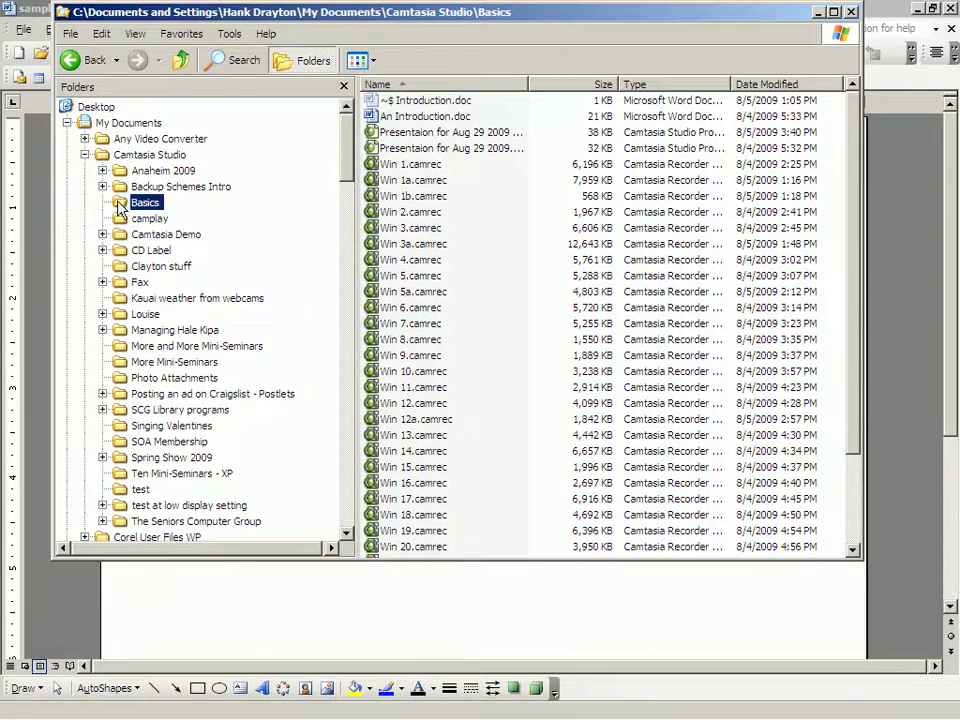
left_click(102, 35)
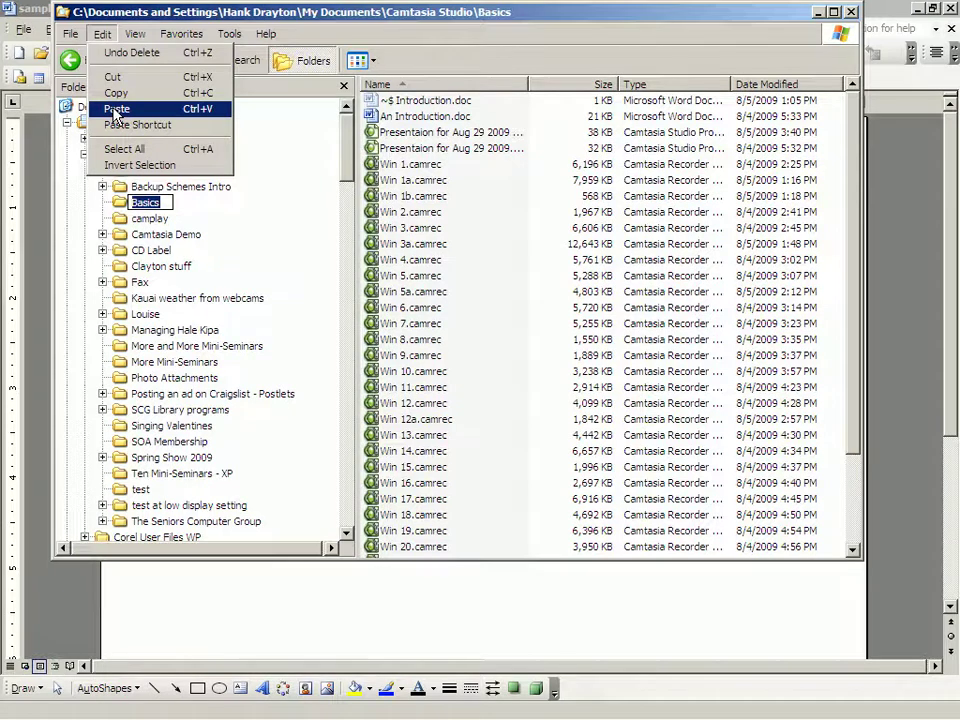
left_click(115, 110)
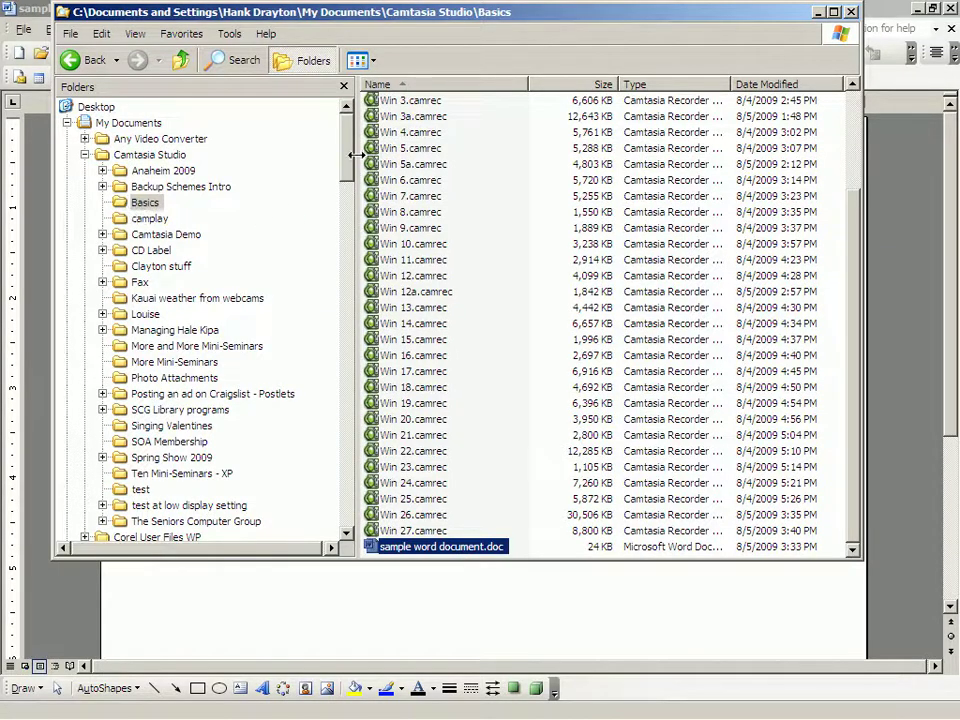
- Check the original file in the "August 2009 presentation at SCG" folder and switch back to the sample document in Word
left_click_drag(352, 155, 345, 394)
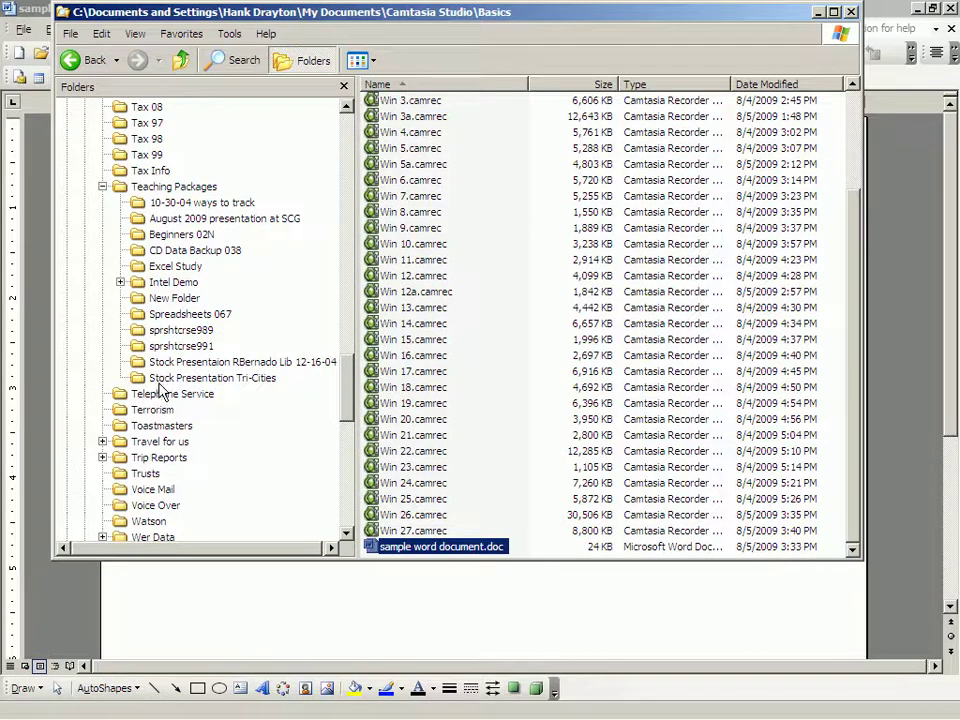
left_click(166, 219)
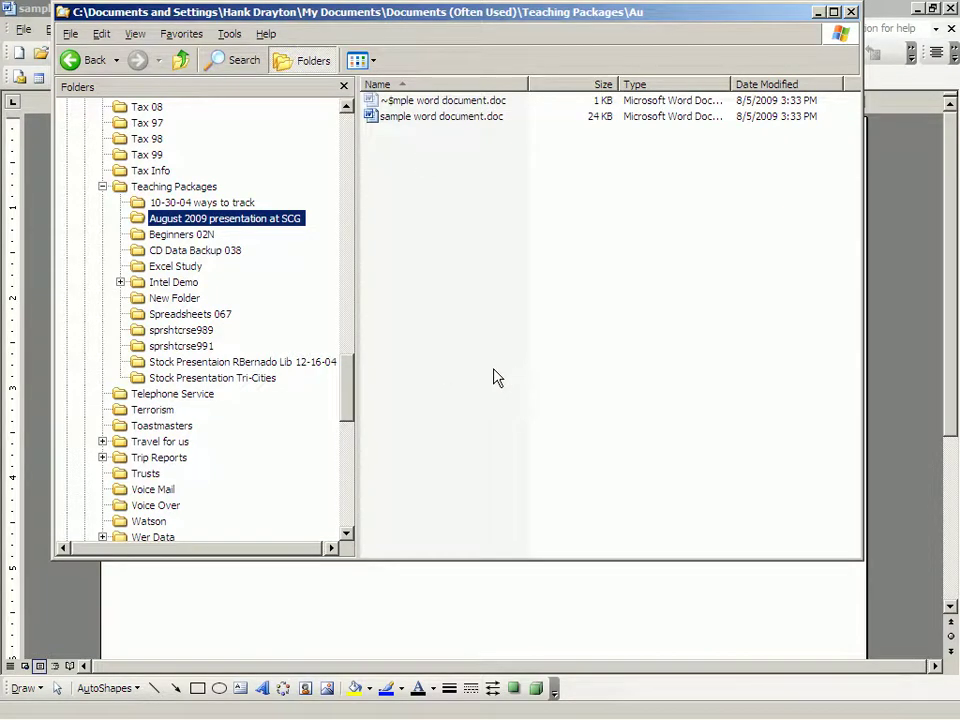
key("alt+Tab")
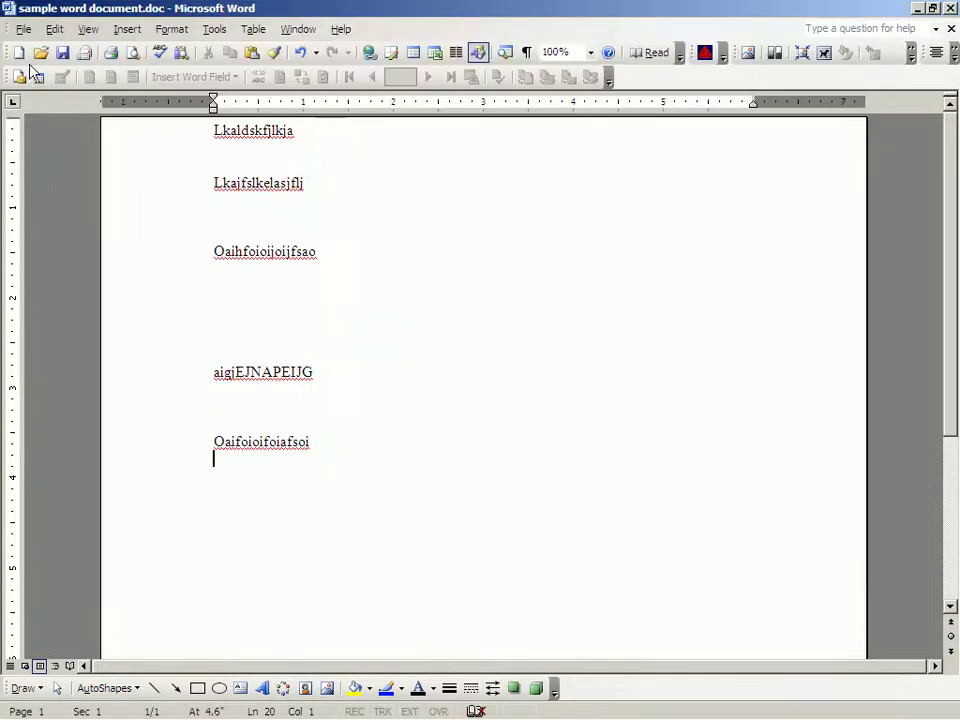